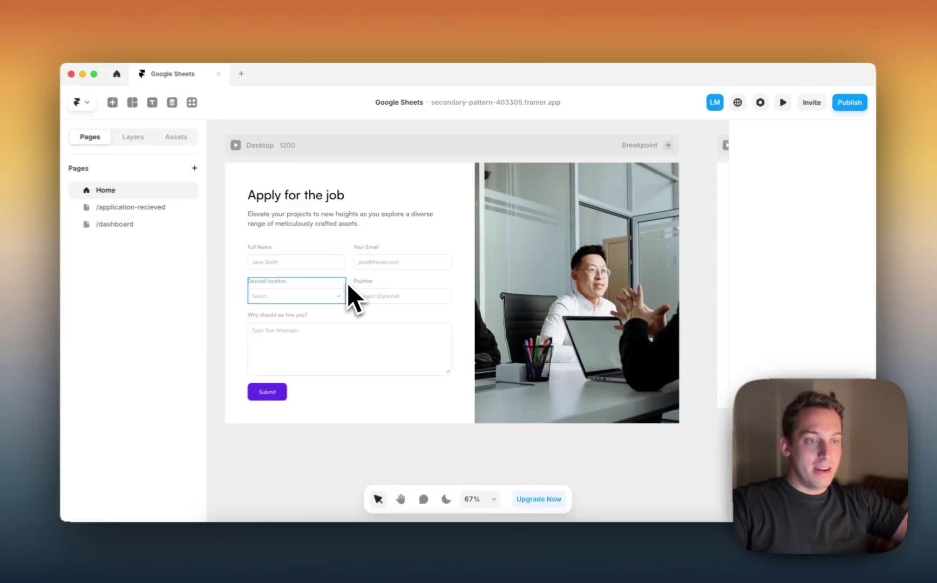
Look over the application form, then the /dashboard and /application-recieved pages, and return to Home.
{"action": "left_click", "coordinate": [348, 285]}
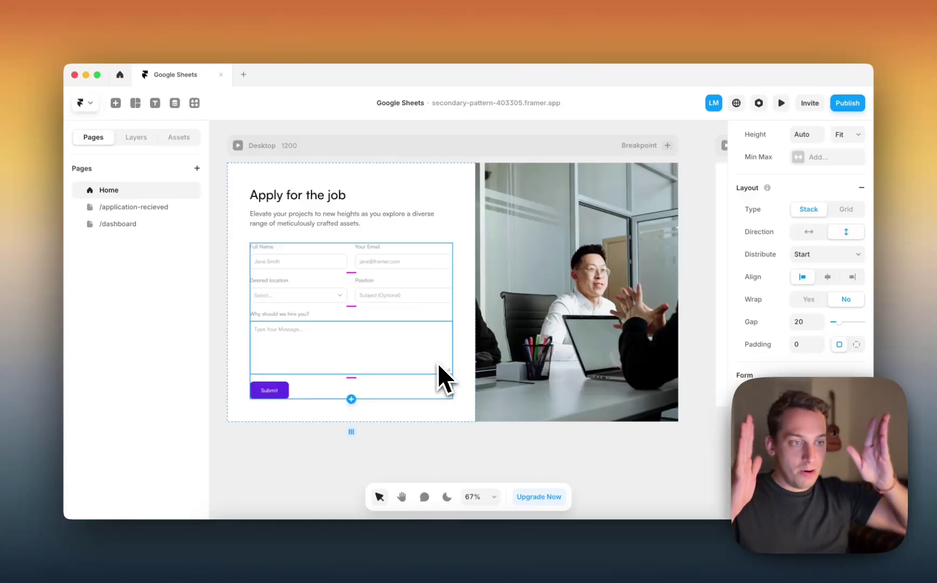
{"action": "left_click", "coordinate": [111, 223]}
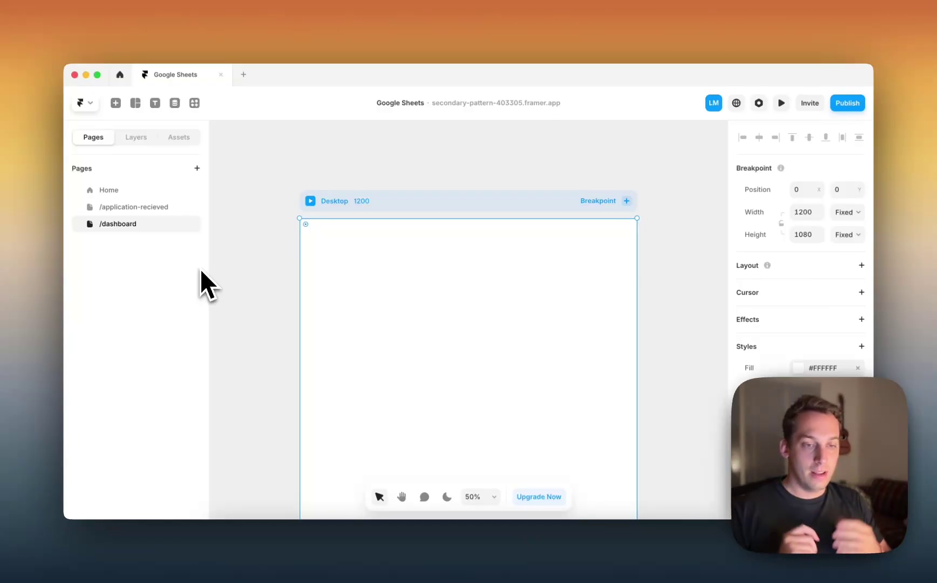
{"action": "left_click", "coordinate": [135, 192]}
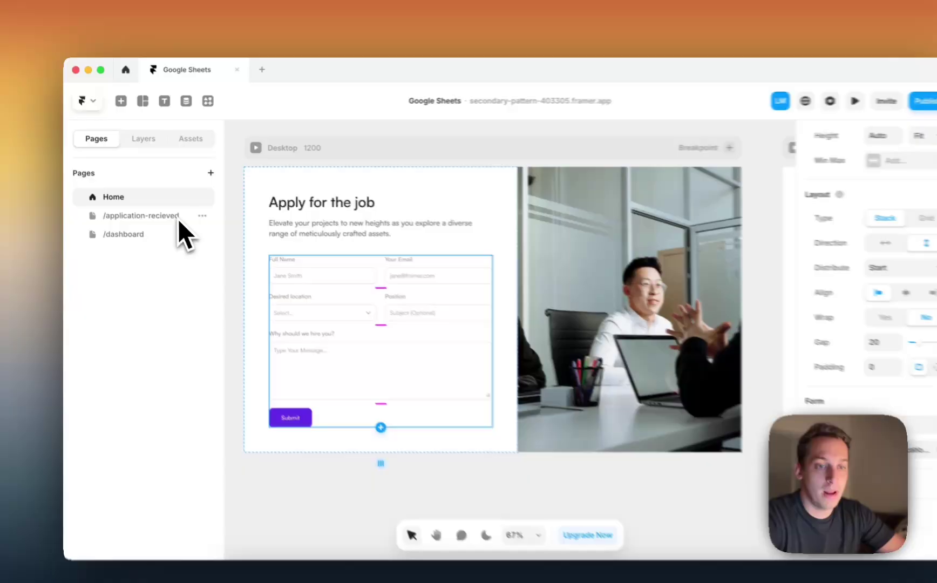
{"action": "left_click", "coordinate": [178, 217]}
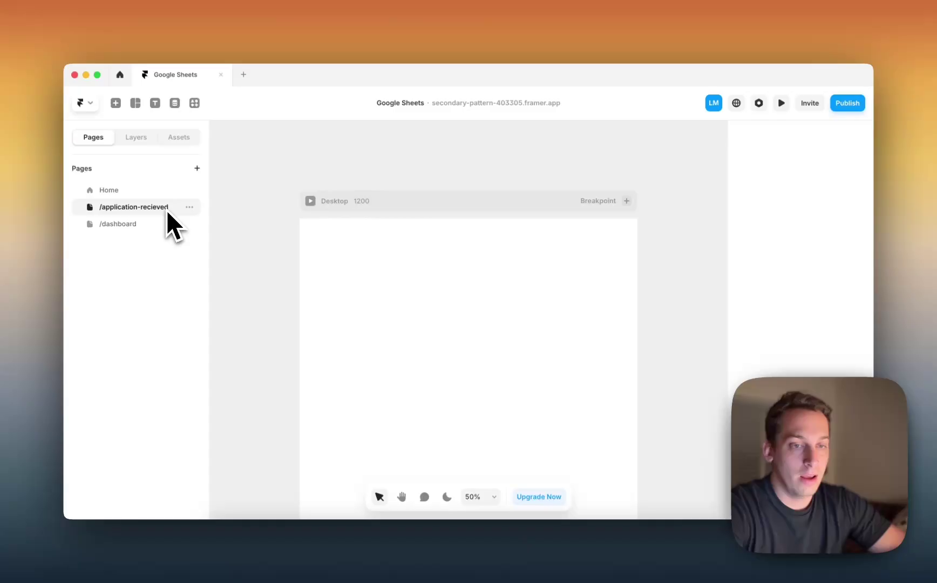
{"action": "left_click", "coordinate": [123, 192]}
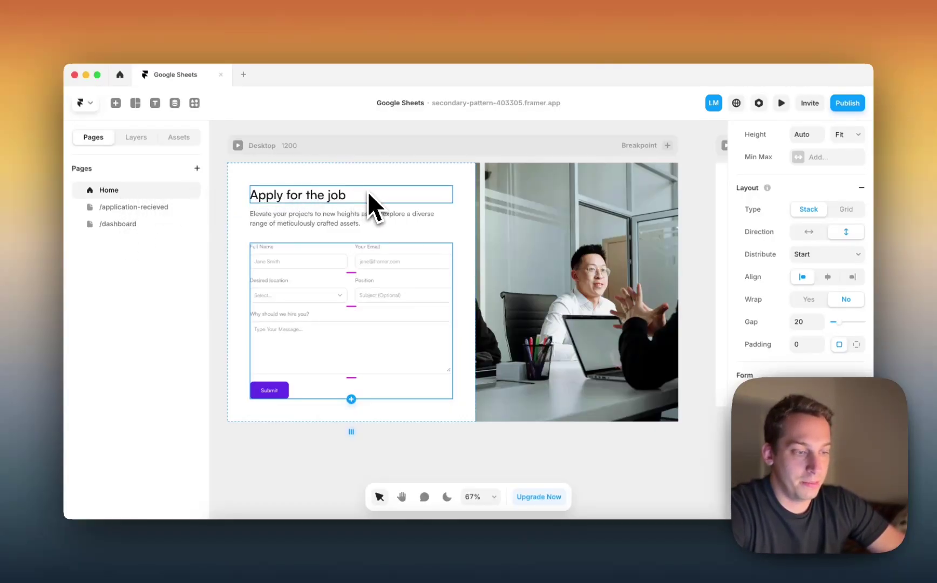
Check the Contact Form's Send To destinations in Layers, then switch to the browser.
{"action": "scroll", "coordinate": [763, 211], "scroll_direction": "down", "scroll_amount": 5}
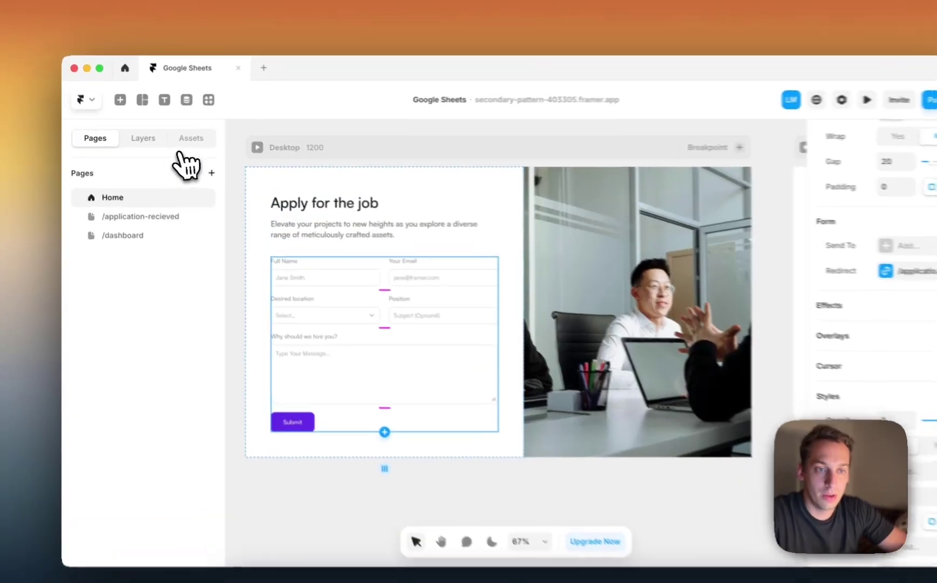
{"action": "left_click", "coordinate": [136, 137]}
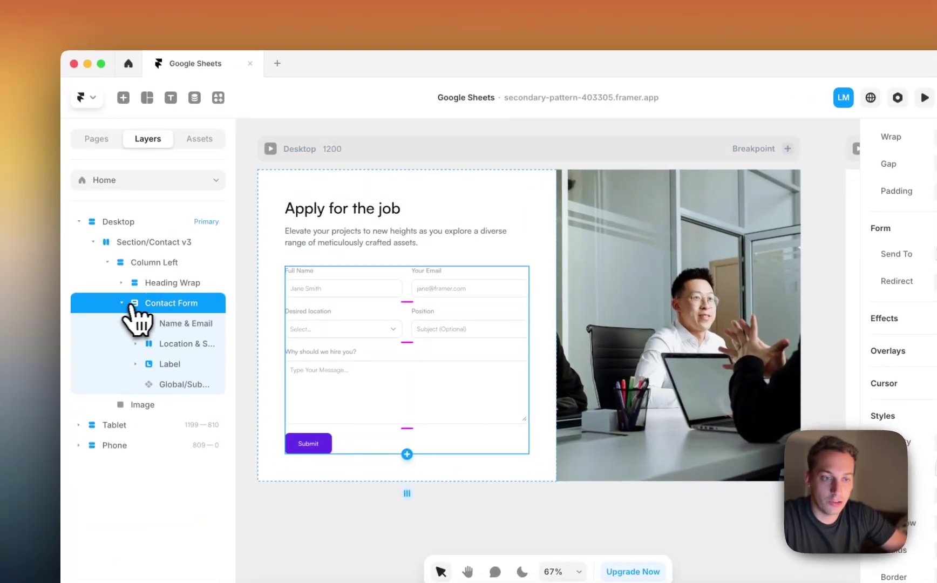
{"action": "left_click", "coordinate": [122, 301]}
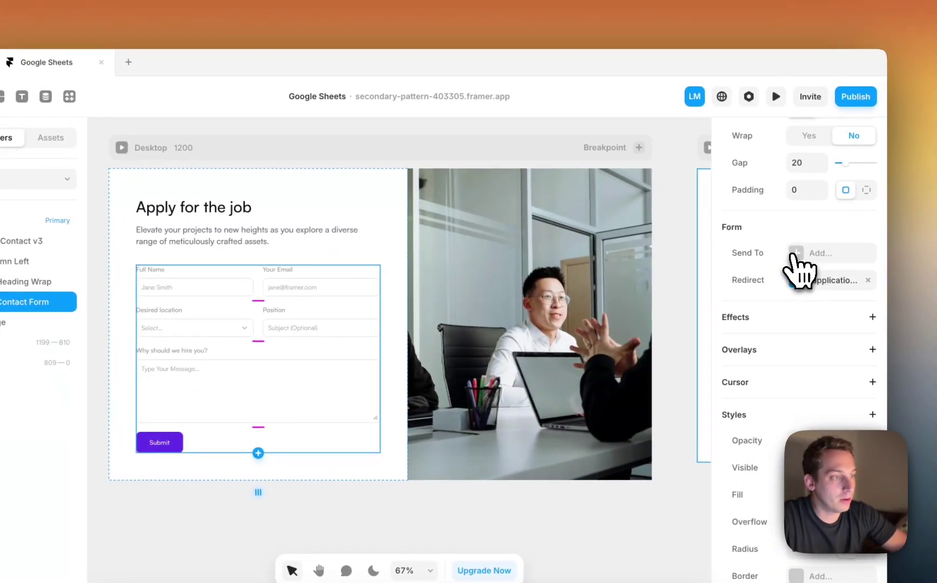
{"action": "left_click", "coordinate": [795, 253]}
{"action": "left_click", "coordinate": [766, 270]}
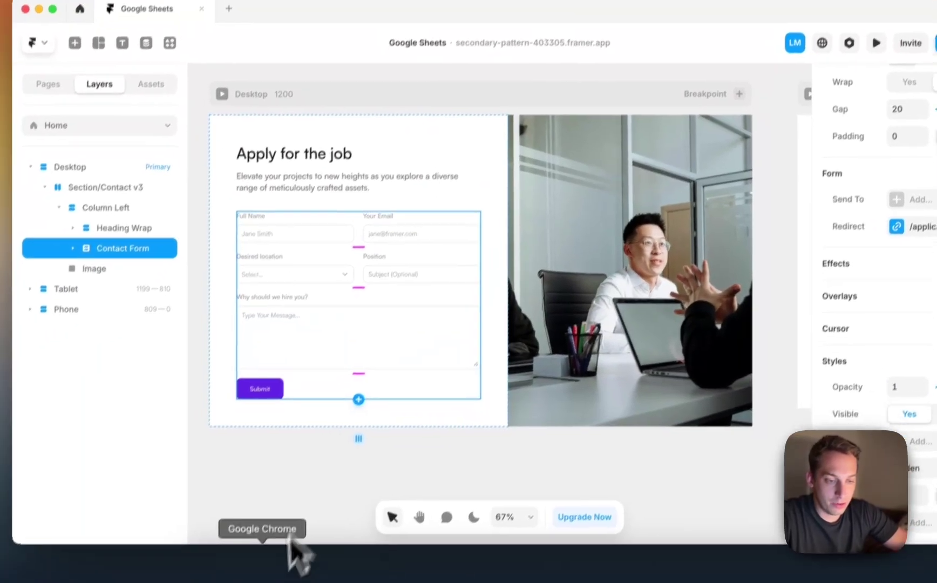
{"action": "left_click", "coordinate": [274, 562]}
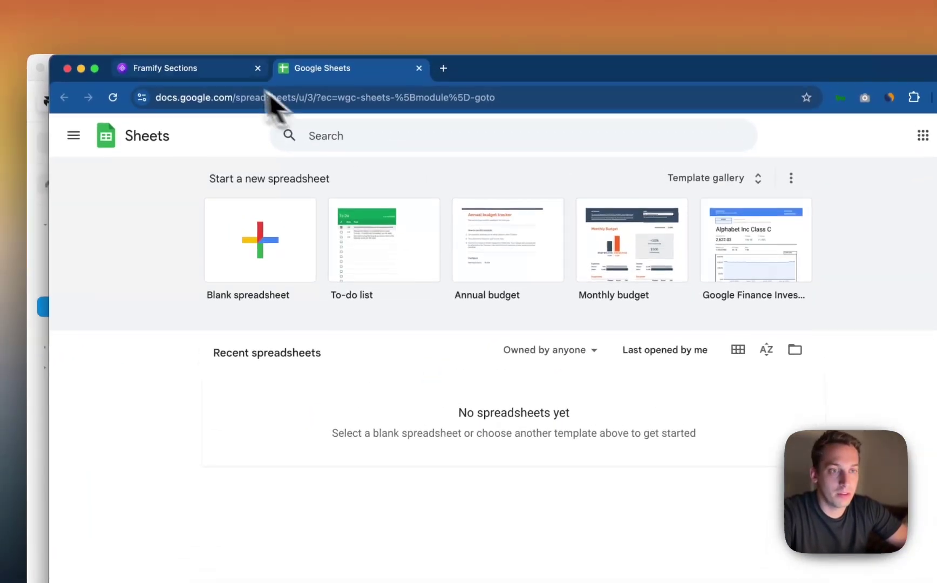
Filter Framify's Sections library to Contact sections and scroll to the Contact v3 layout.
{"action": "left_click", "coordinate": [254, 69]}
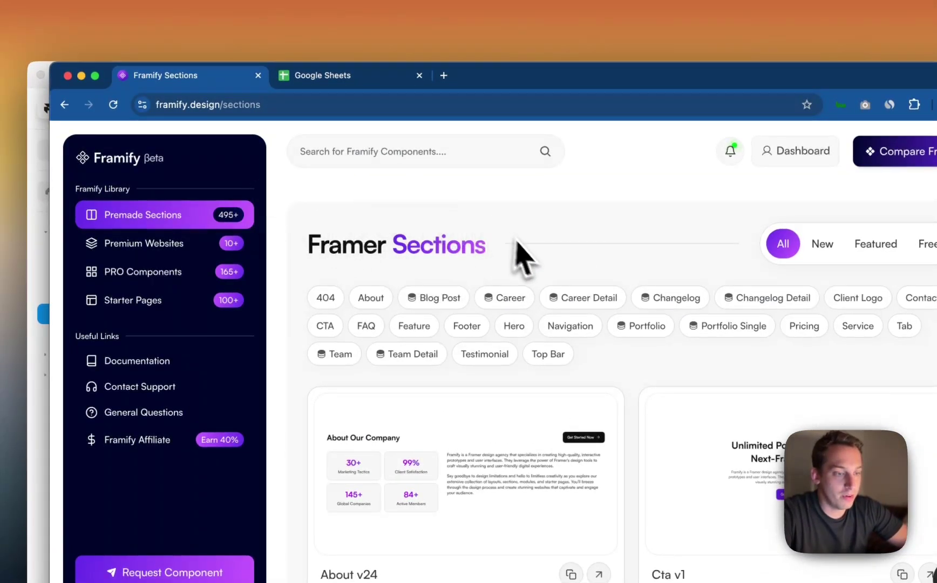
{"action": "scroll", "coordinate": [519, 257], "scroll_direction": "down", "scroll_amount": 1}
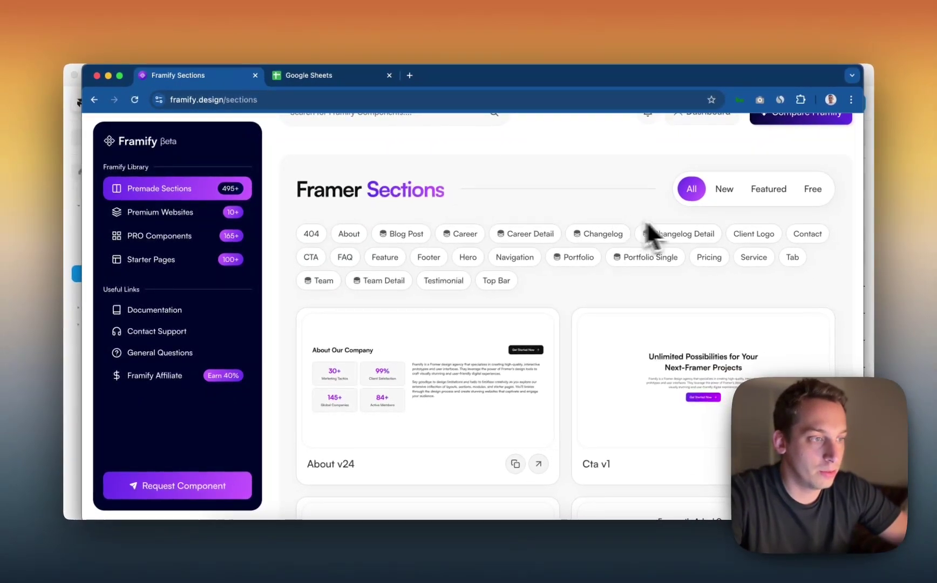
{"action": "key", "text": "super+f"}
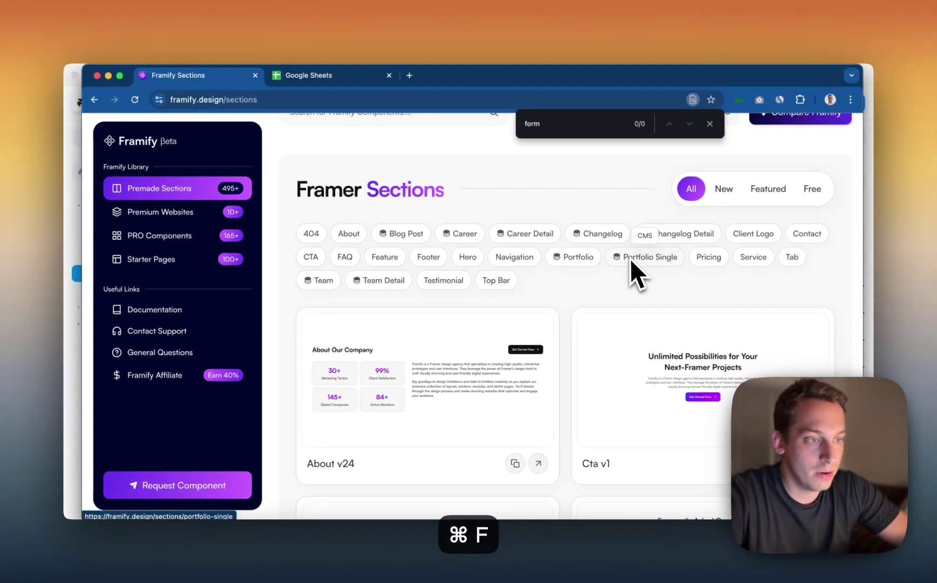
{"action": "key", "text": "BackSpace"}
{"action": "key", "text": "BackSpace"}
{"action": "key", "text": "BackSpace"}
{"action": "key", "text": "BackSpace"}
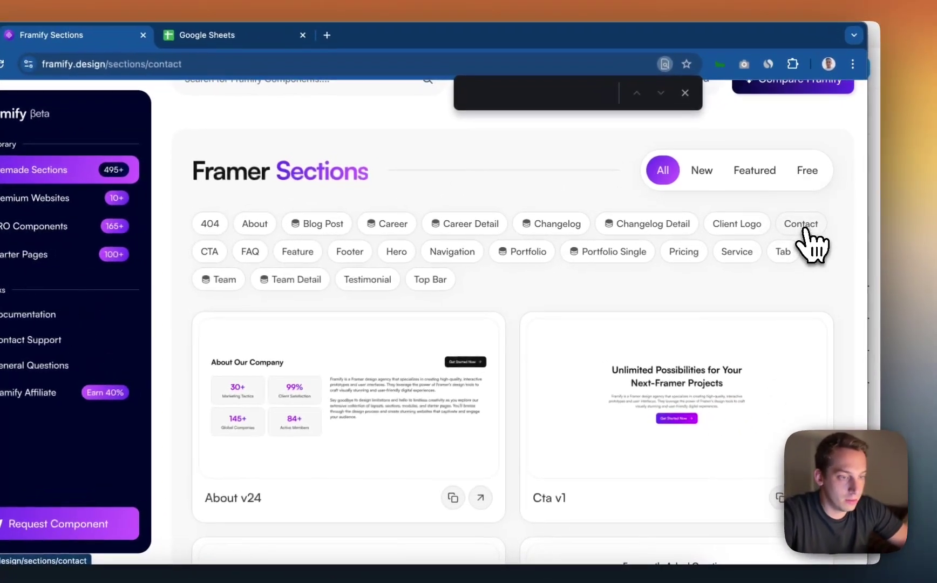
{"action": "left_click", "coordinate": [808, 236]}
{"action": "scroll", "coordinate": [489, 366], "scroll_direction": "down", "scroll_amount": 10}
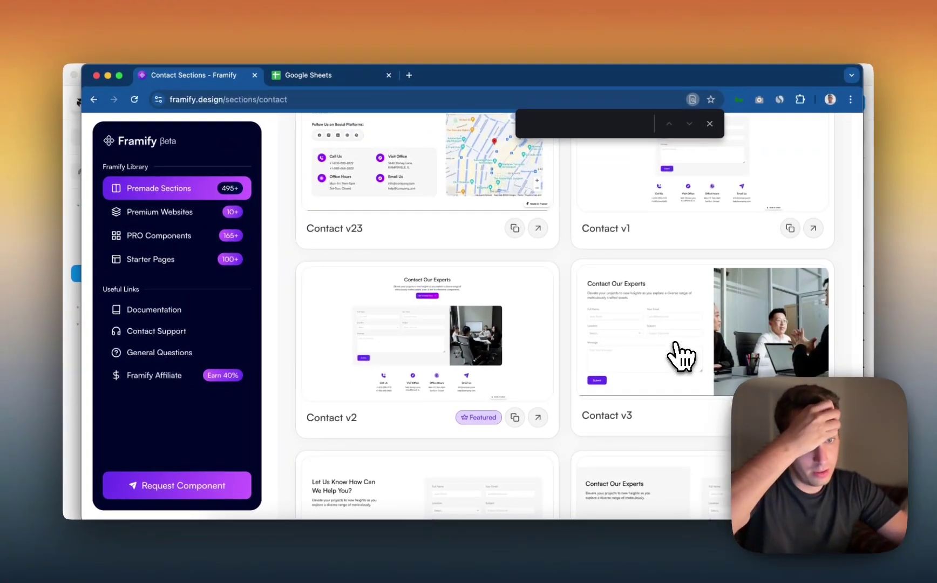
{"action": "scroll", "coordinate": [680, 356], "scroll_direction": "down", "scroll_amount": 3}
{"action": "scroll", "coordinate": [567, 323], "scroll_direction": "down", "scroll_amount": 15}
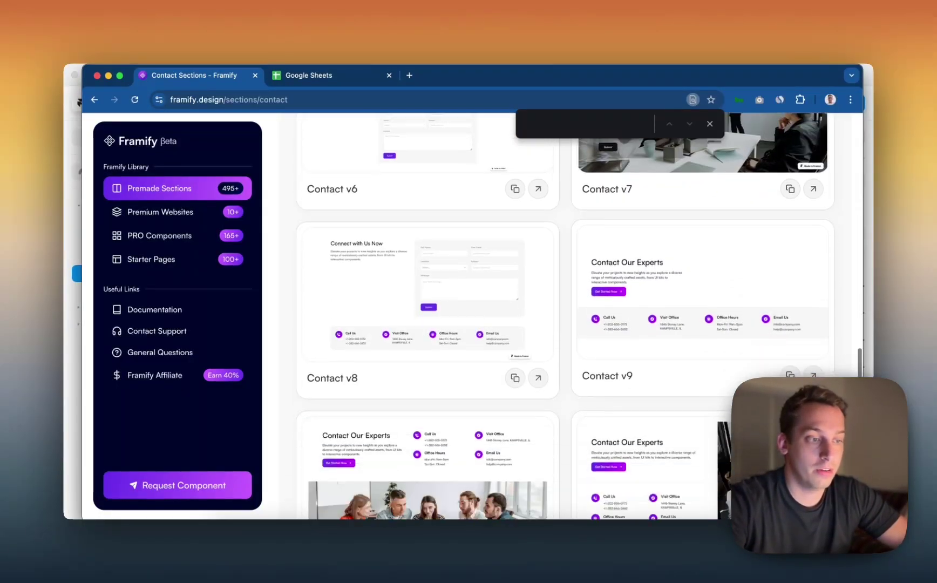
{"action": "scroll", "coordinate": [566, 323], "scroll_direction": "up", "scroll_amount": 12}
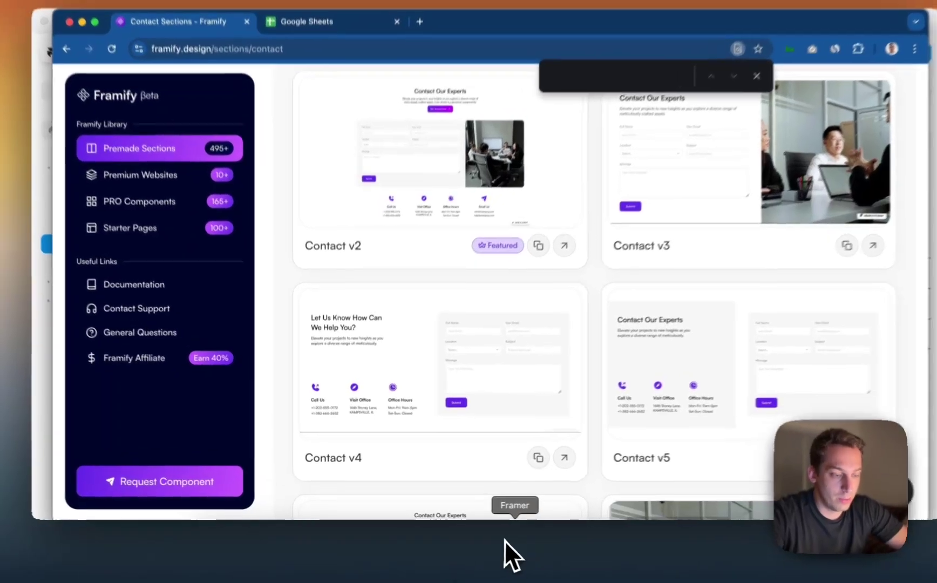
Back in Framer, inspect the Full Name, Desired location and Your Email inputs, then select Contact Form.
{"action": "left_click", "coordinate": [521, 550]}
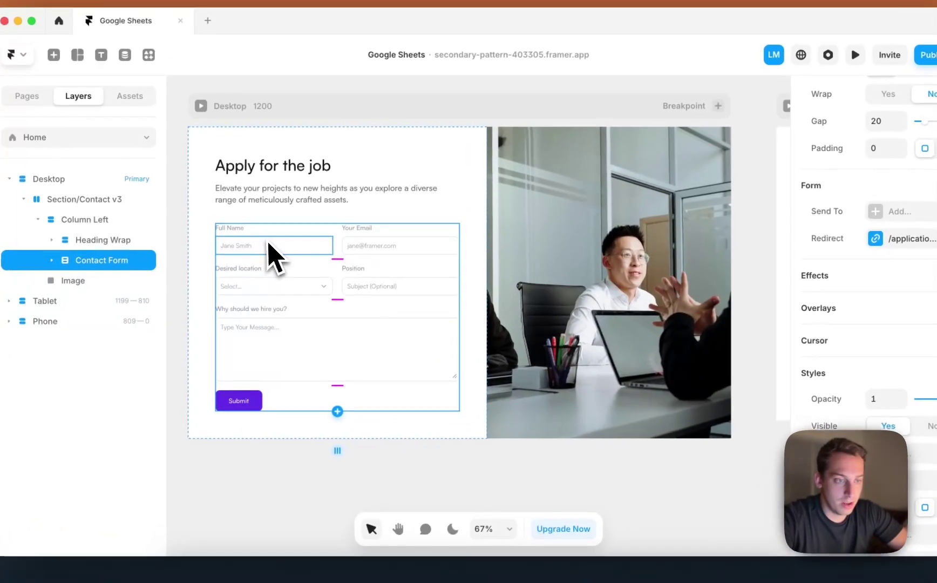
{"action": "left_click", "coordinate": [268, 246]}
{"action": "left_click", "coordinate": [282, 291]}
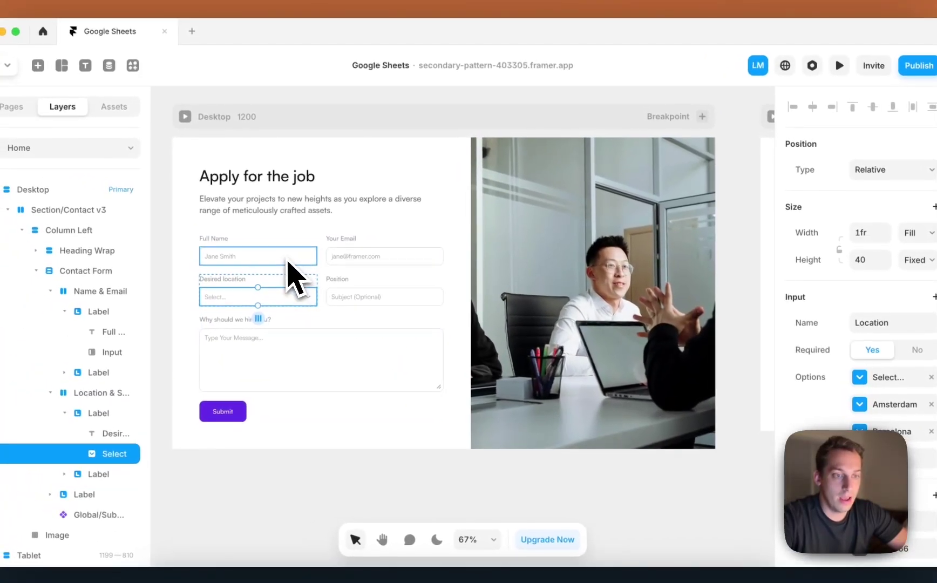
{"action": "left_click", "coordinate": [288, 260]}
{"action": "left_click", "coordinate": [363, 260]}
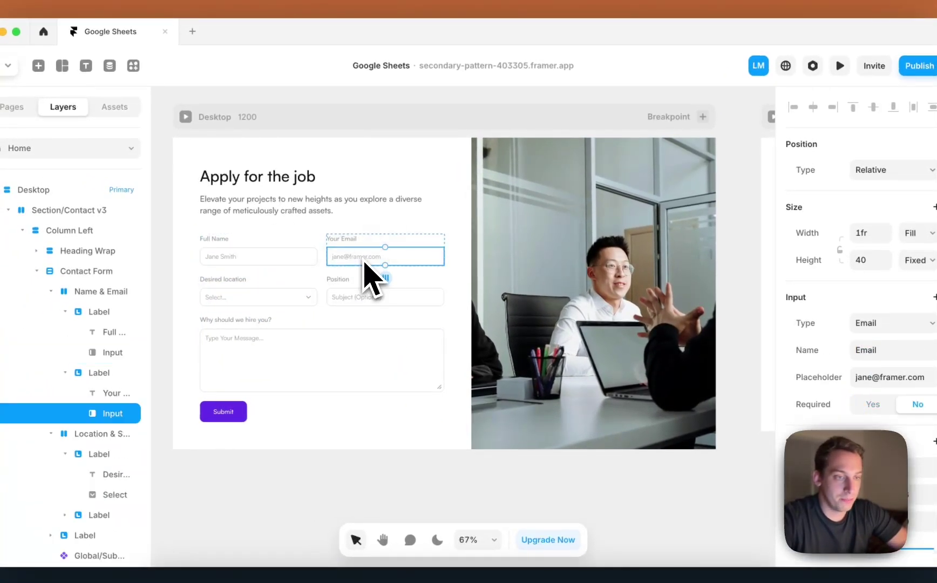
{"action": "left_click", "coordinate": [323, 287]}
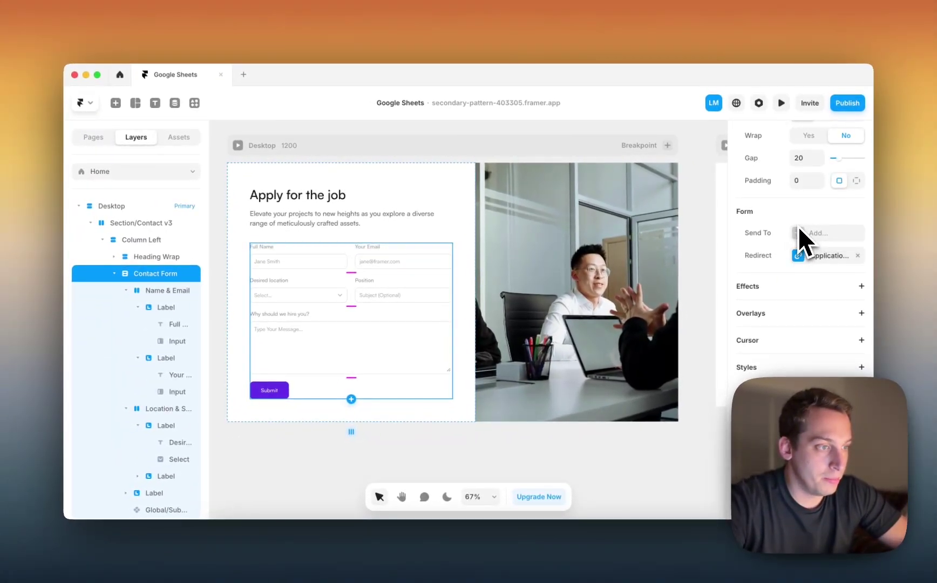
Send Contact Form submissions to Google Sheets and clear the existing fallback e-mail.
{"action": "left_click", "coordinate": [114, 273]}
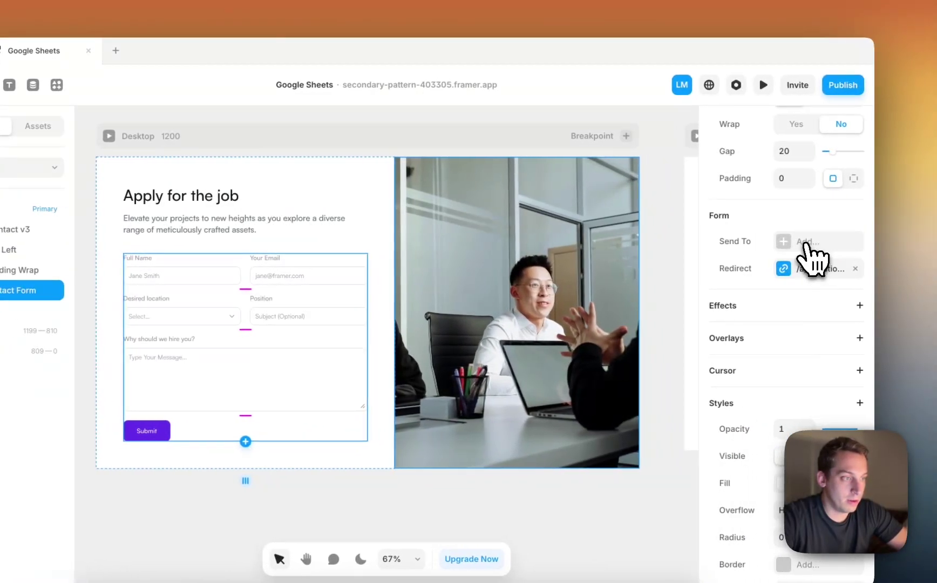
{"action": "left_click", "coordinate": [804, 244]}
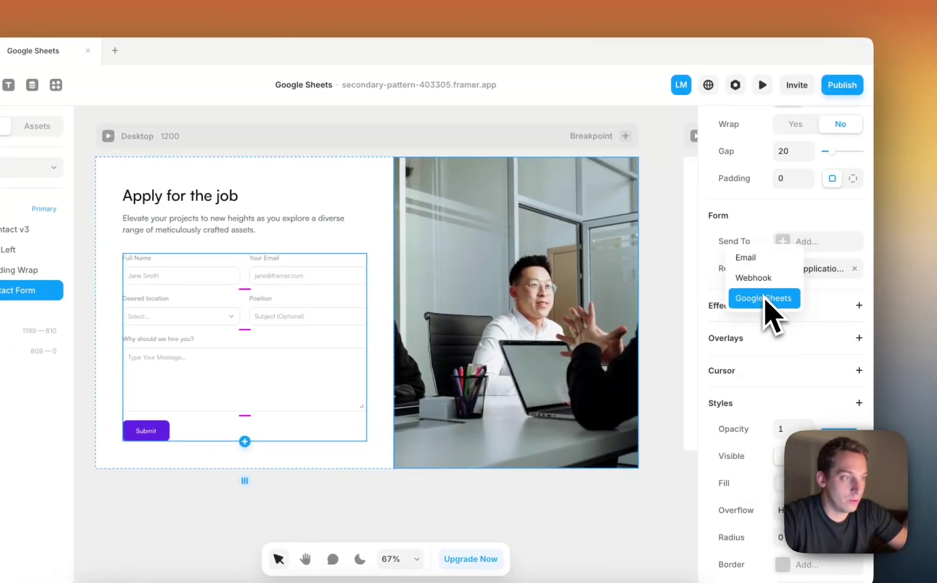
{"action": "left_click", "coordinate": [762, 300]}
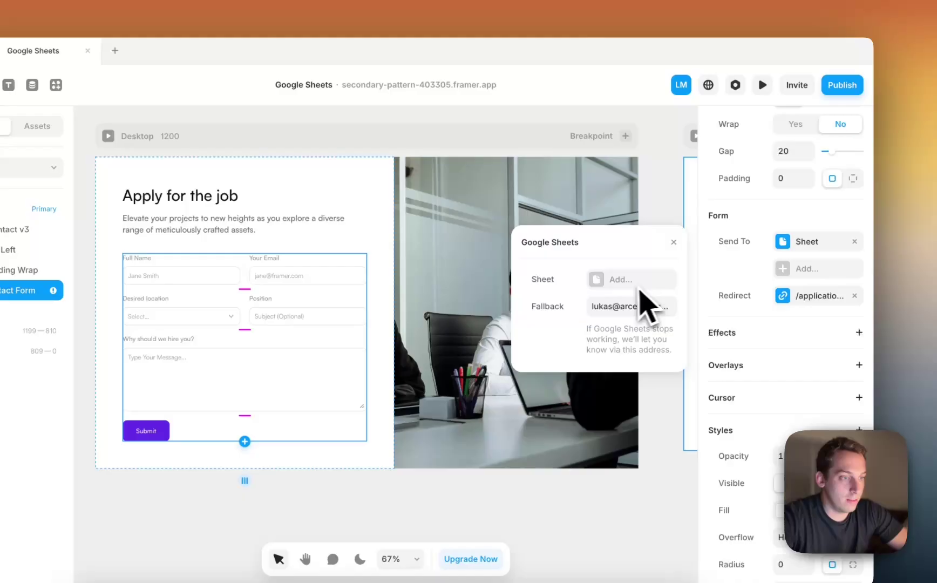
{"action": "left_click", "coordinate": [609, 302]}
{"action": "key", "text": "BackSpace"}
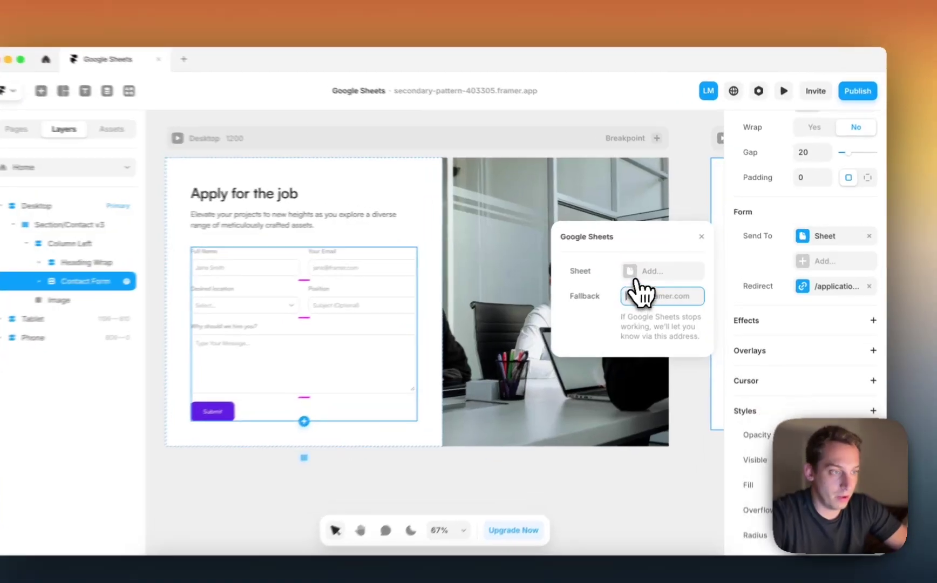
Create and connect a new submissions sheet named 'Application Recieved'.
{"action": "left_click", "coordinate": [650, 264]}
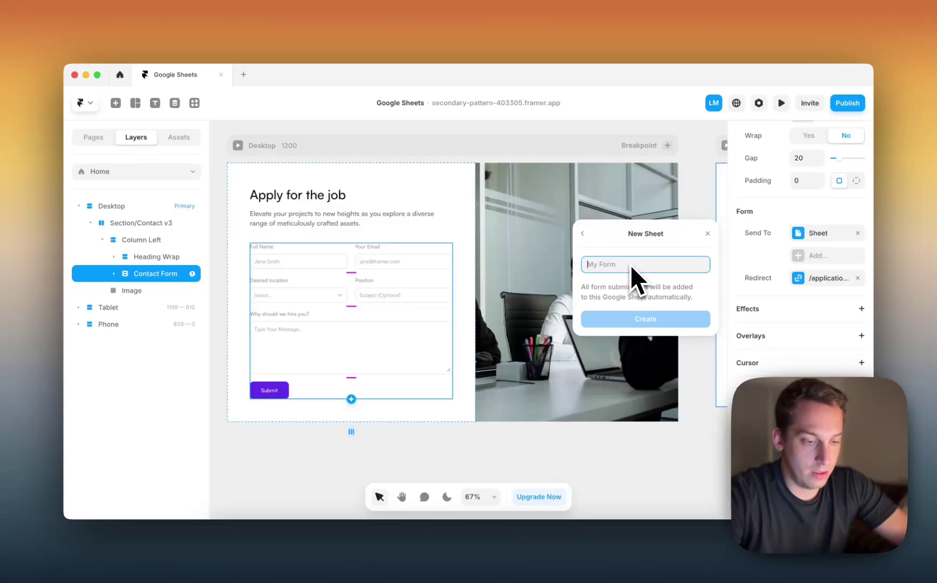
{"action": "type", "text": "S"}
{"action": "key", "text": "BackSpace"}
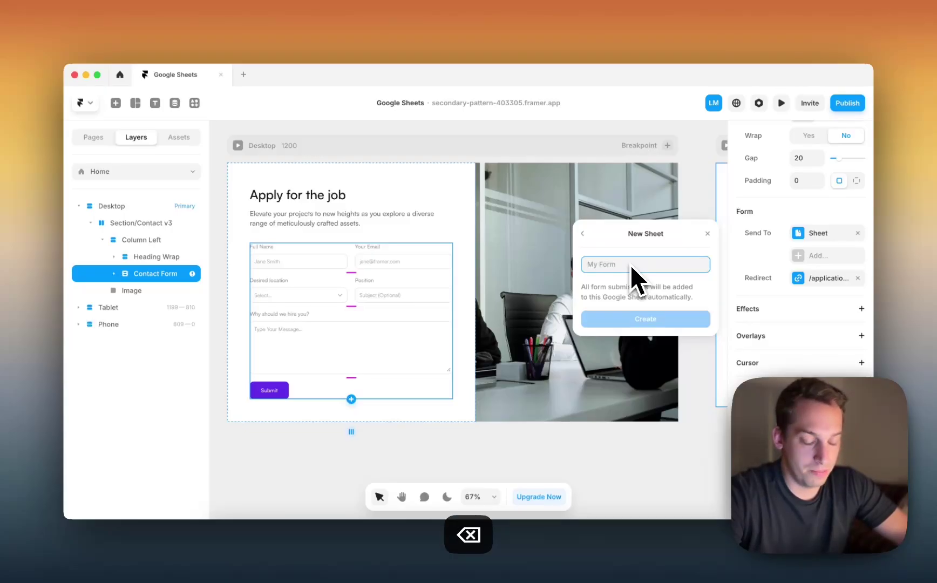
{"action": "key", "text": "BackSpace"}
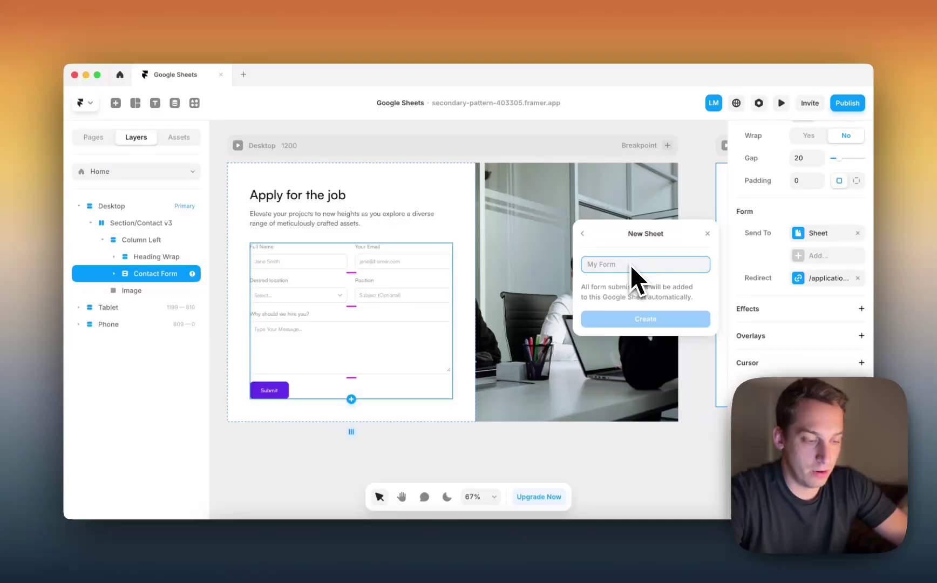
{"action": "type", "text": "App"}
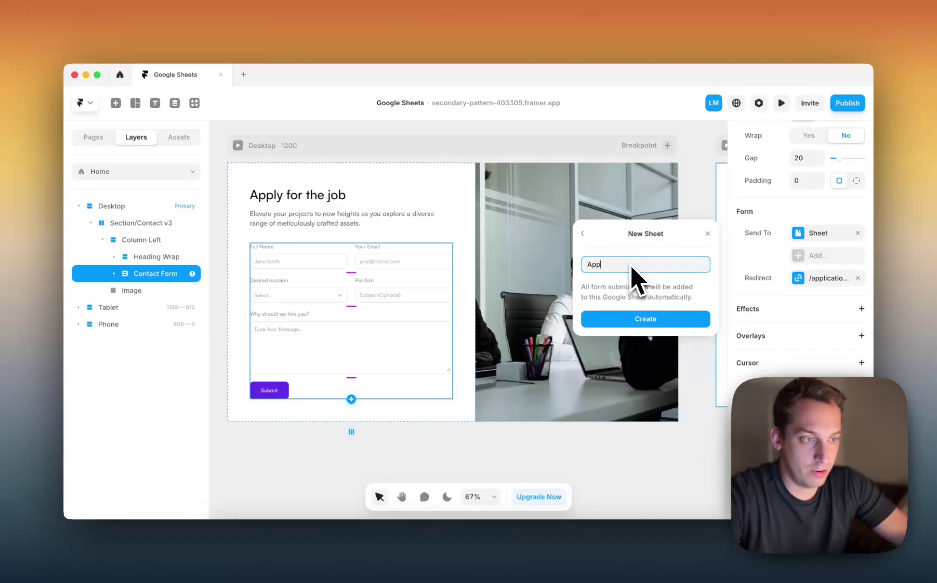
{"action": "type", "text": "lication "}
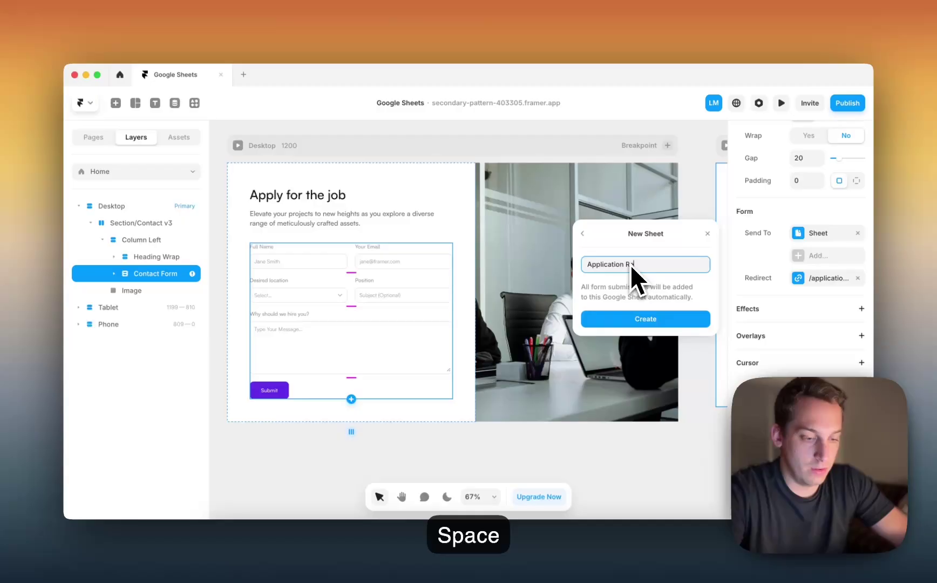
{"action": "type", "text": "Recieved"}
{"action": "left_click", "coordinate": [642, 319]}
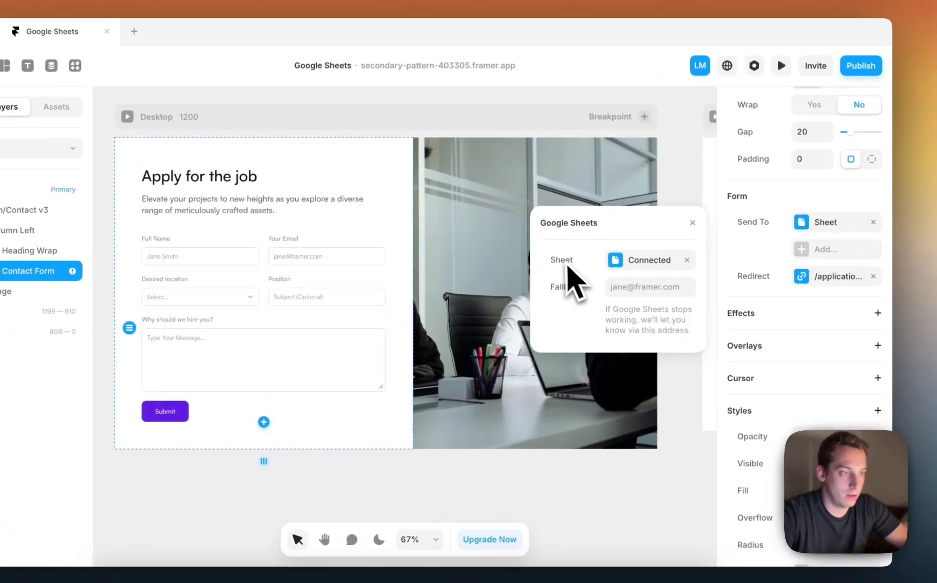
Enter a fallback e-mail address and close the Google Sheets connection settings.
{"action": "left_click", "coordinate": [622, 286]}
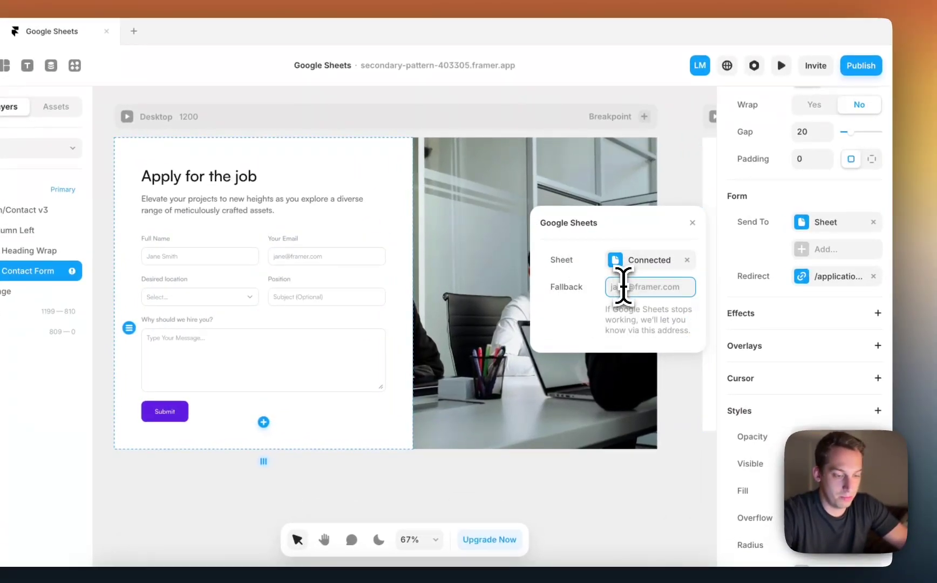
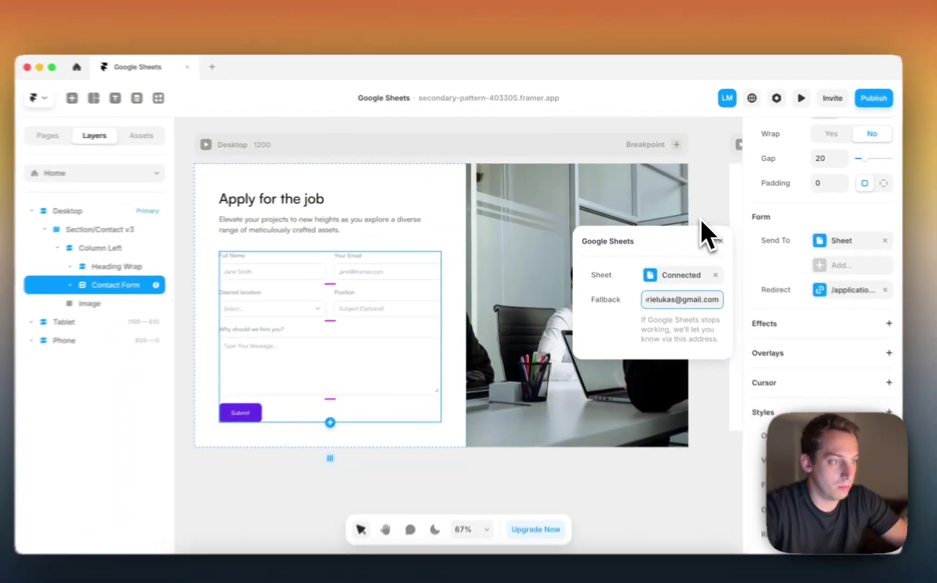
{"action": "left_click", "coordinate": [707, 234]}
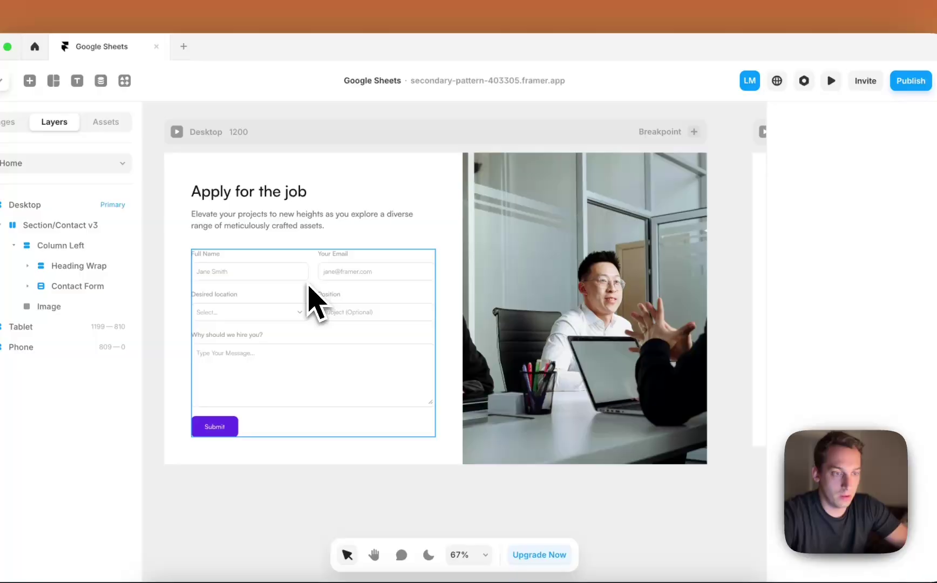
{"action": "left_click", "coordinate": [312, 301]}
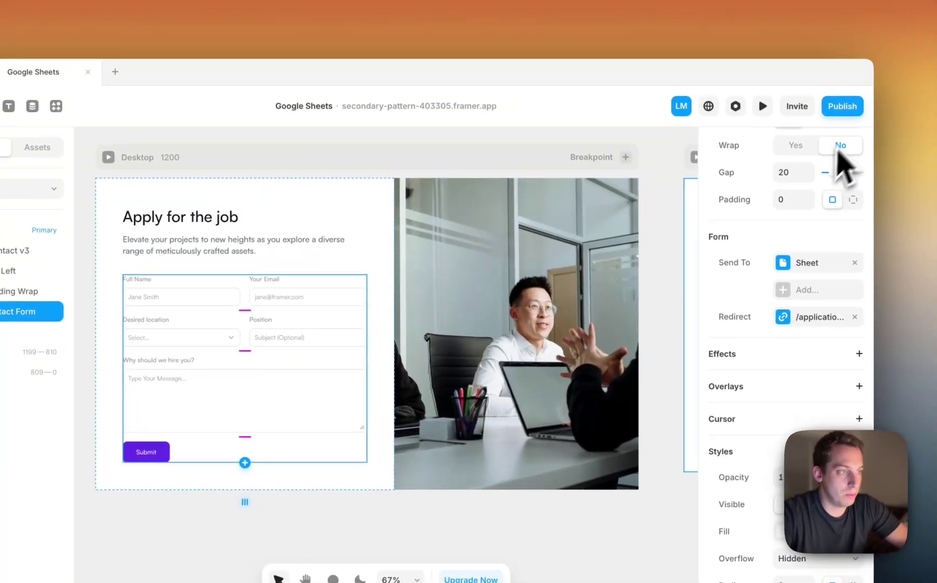
Publish the update, open the live site, and enter an applicant name in Full Name.
{"action": "left_click", "coordinate": [843, 106]}
{"action": "left_click", "coordinate": [766, 235]}
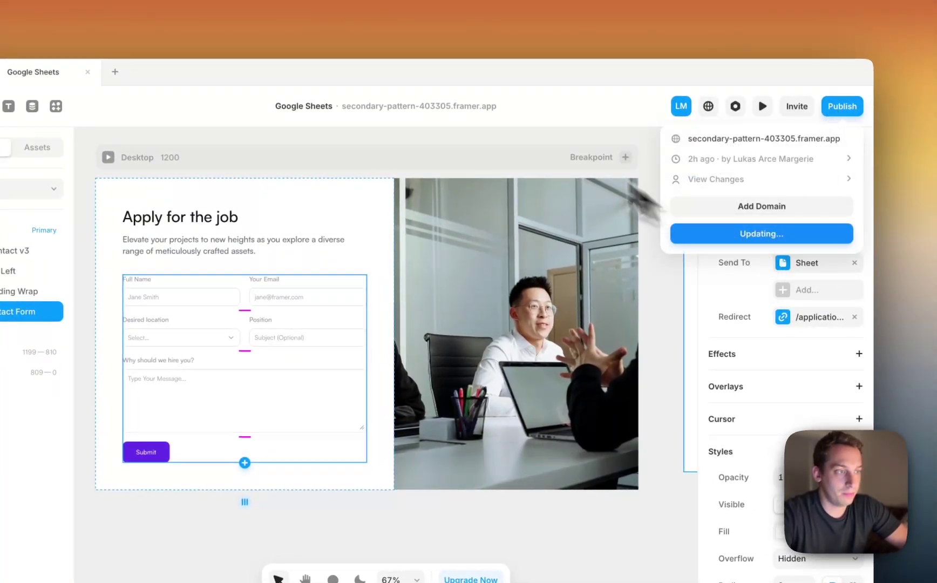
{"action": "left_click", "coordinate": [700, 138]}
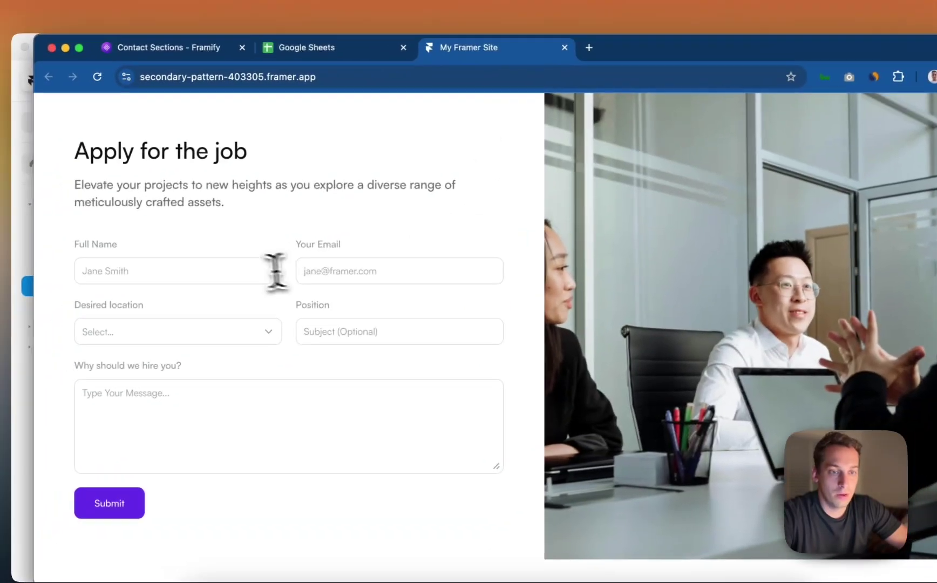
{"action": "left_click", "coordinate": [237, 266]}
{"action": "type", "text": "Lulu"}
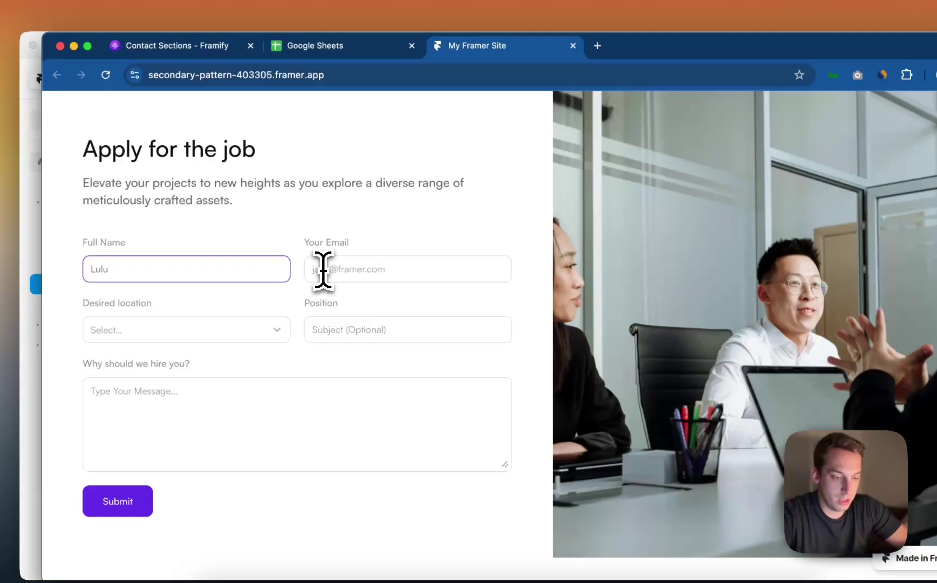
Enter an e-mail, choose Amsterdam and position subject1, write a hiring message, and submit.
{"action": "left_click", "coordinate": [323, 270]}
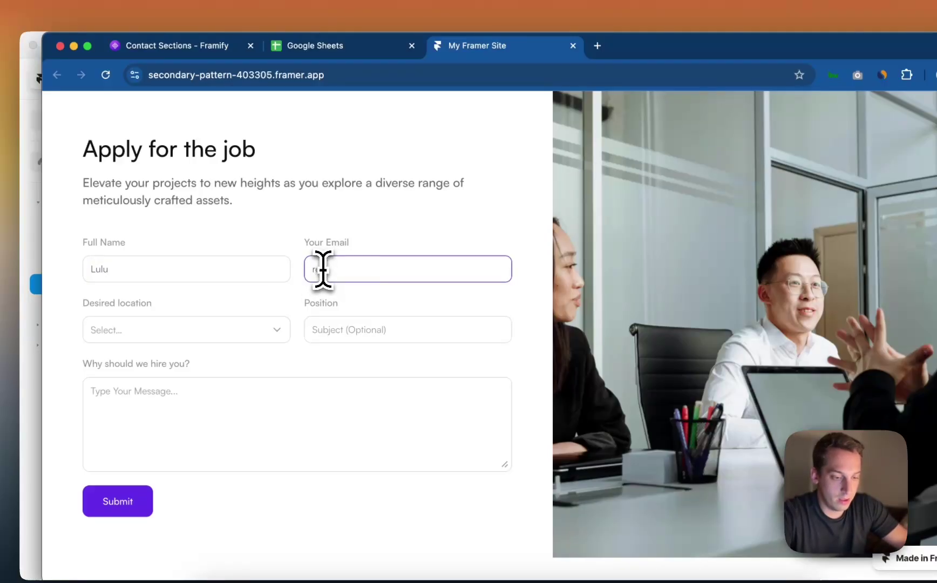
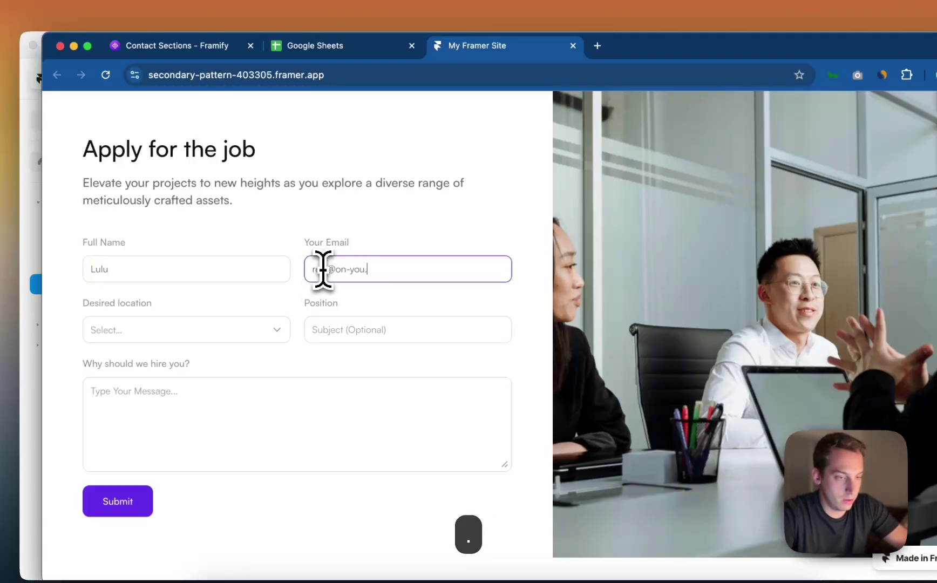
{"action": "left_click", "coordinate": [234, 333]}
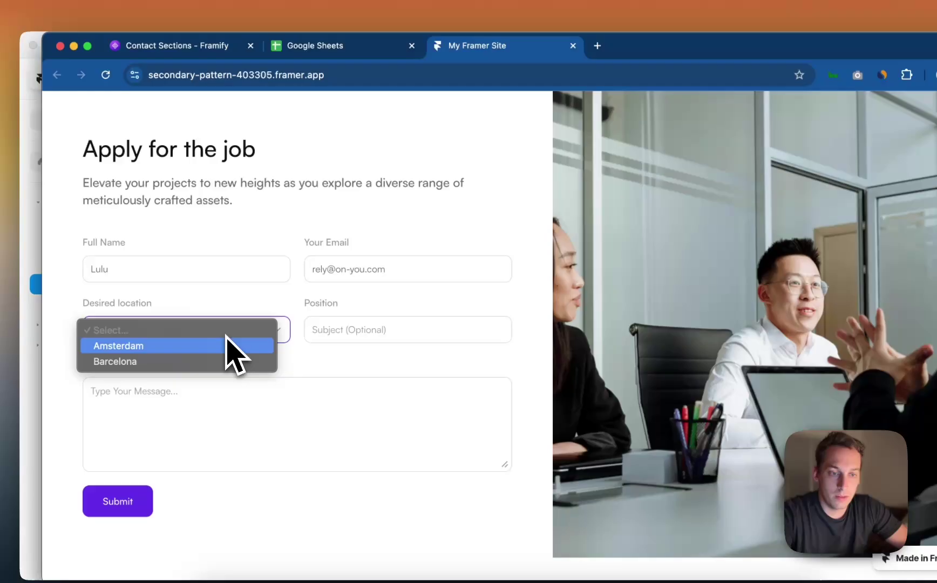
{"action": "left_click", "coordinate": [224, 346]}
{"action": "left_click", "coordinate": [377, 330]}
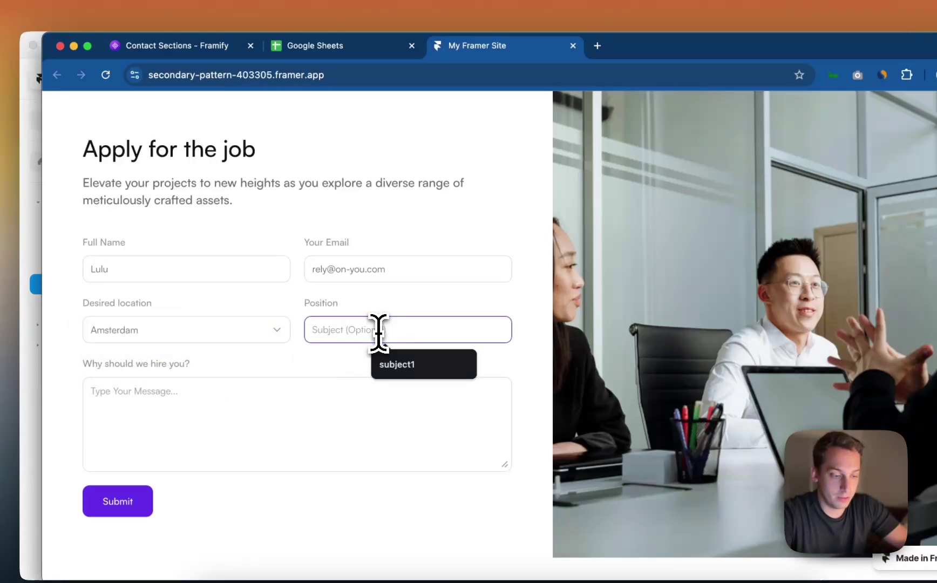
{"action": "left_click", "coordinate": [405, 365]}
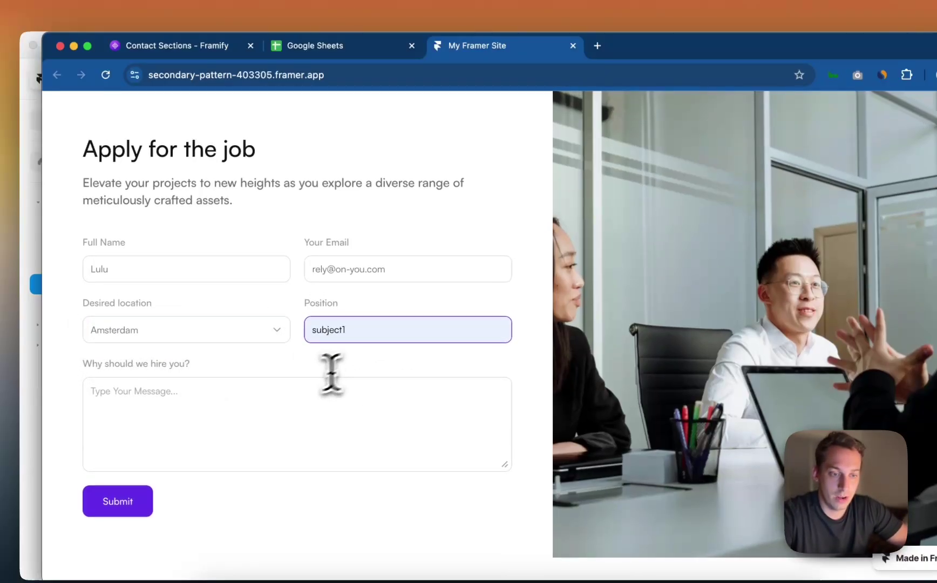
{"action": "left_click", "coordinate": [292, 389]}
{"action": "type", "text": "i am the man "}
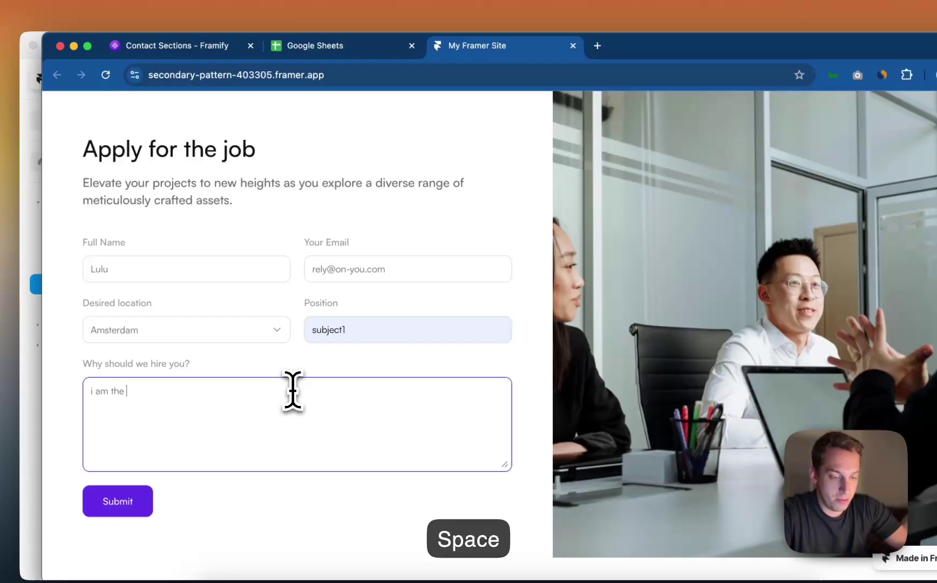
{"action": "type", "text": "for the job."}
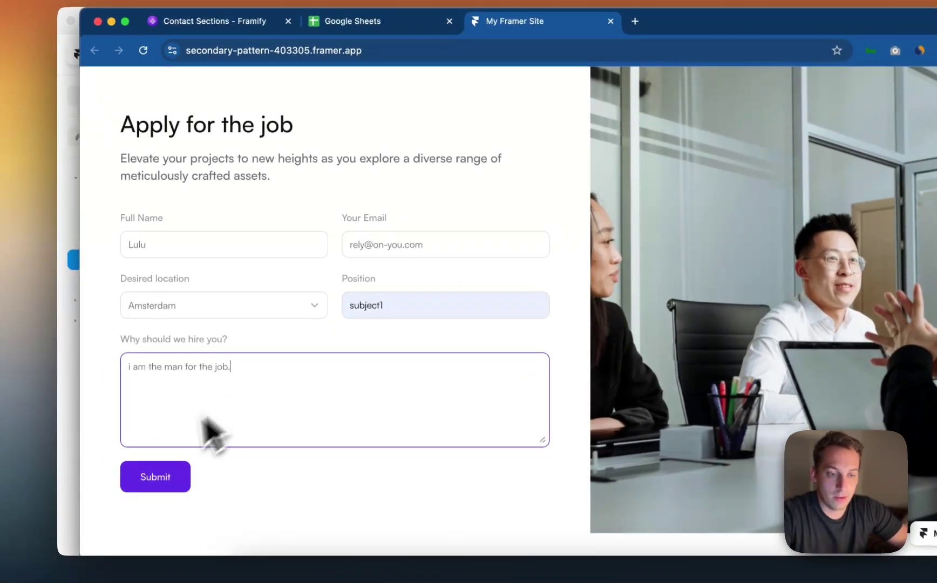
{"action": "left_click", "coordinate": [166, 474]}
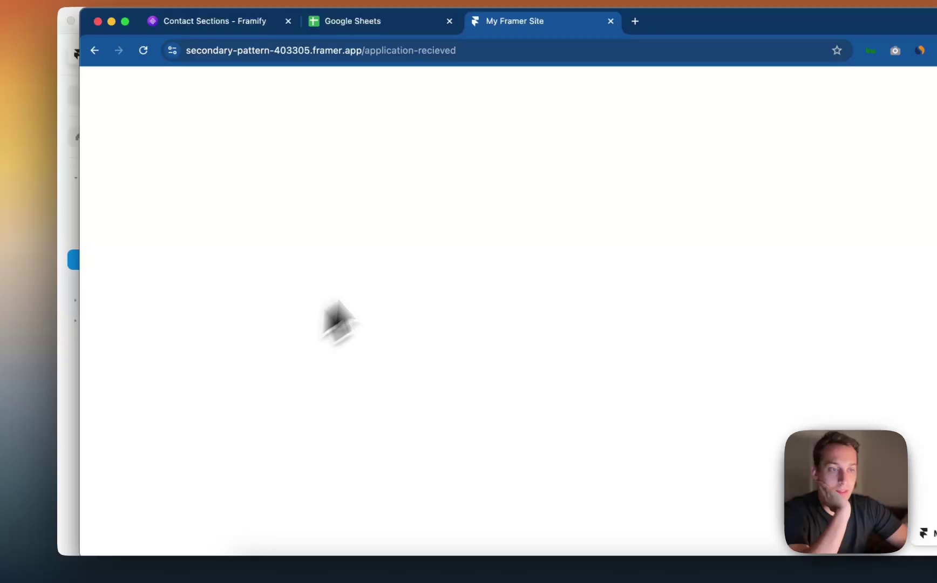
{"action": "left_click_drag", "start_coordinate": [363, 50], "coordinate": [505, 54]}
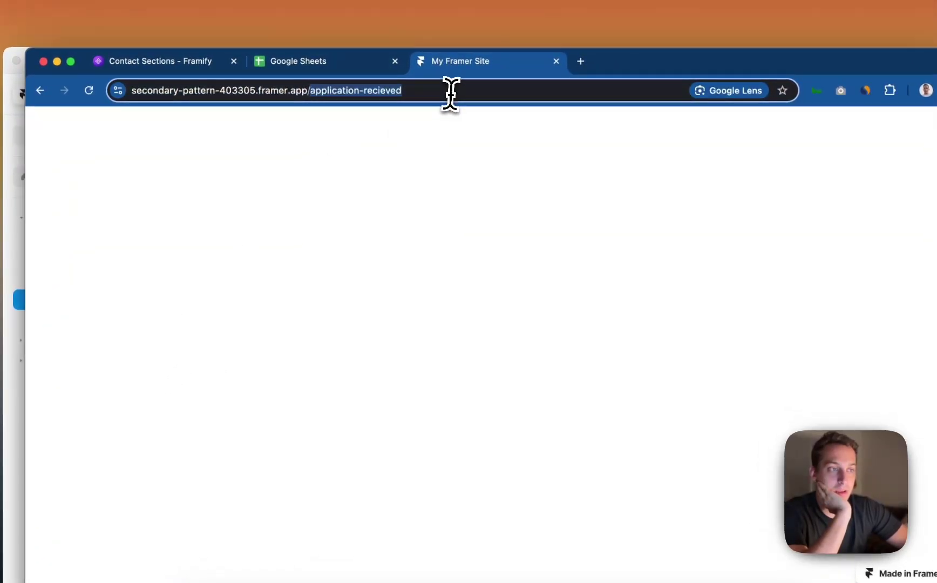
{"action": "left_click", "coordinate": [372, 237]}
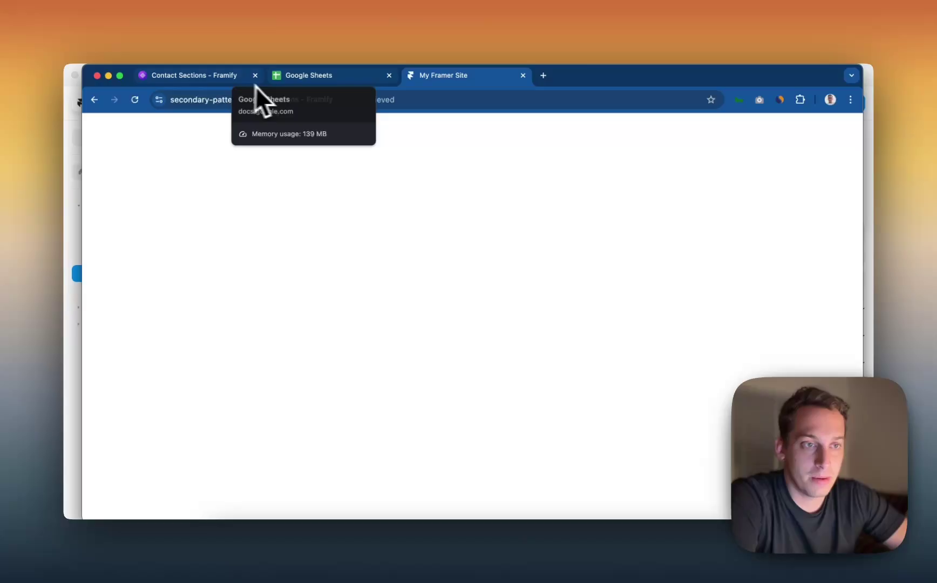
Open the Application Recieved spreadsheet and widen columns A and B to show date and location.
{"action": "left_click", "coordinate": [305, 79]}
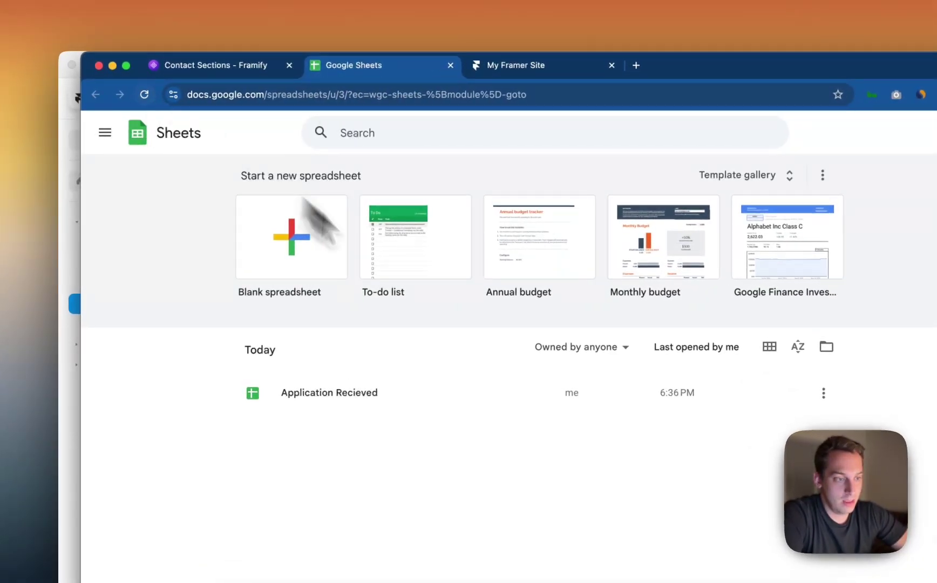
{"action": "left_click", "coordinate": [399, 396]}
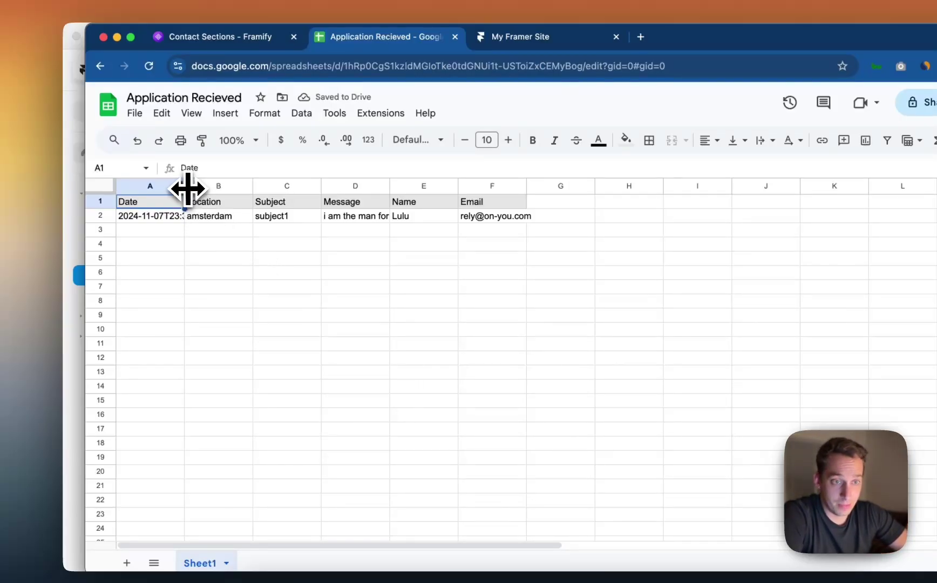
{"action": "left_click_drag", "start_coordinate": [187, 187], "coordinate": [230, 185]}
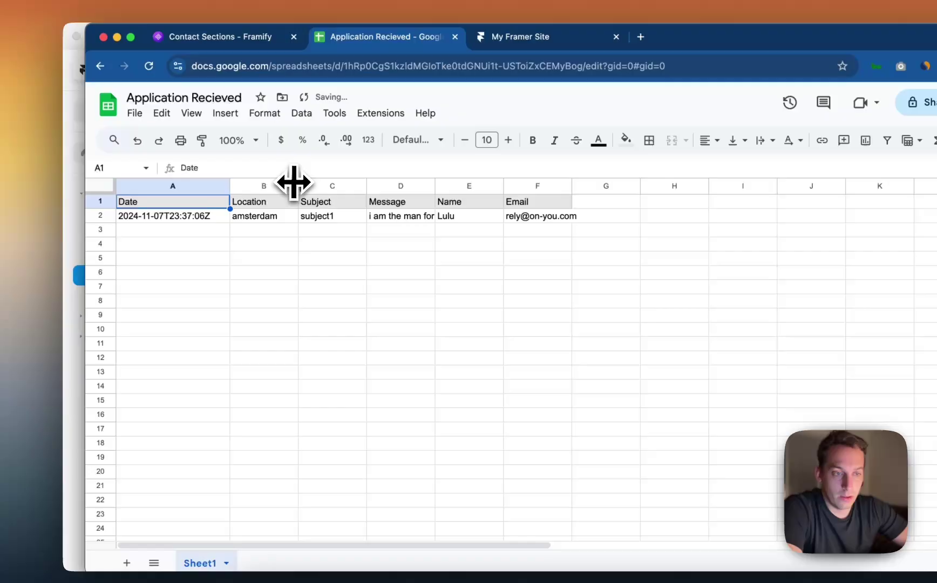
{"action": "left_click_drag", "start_coordinate": [295, 181], "coordinate": [307, 181]}
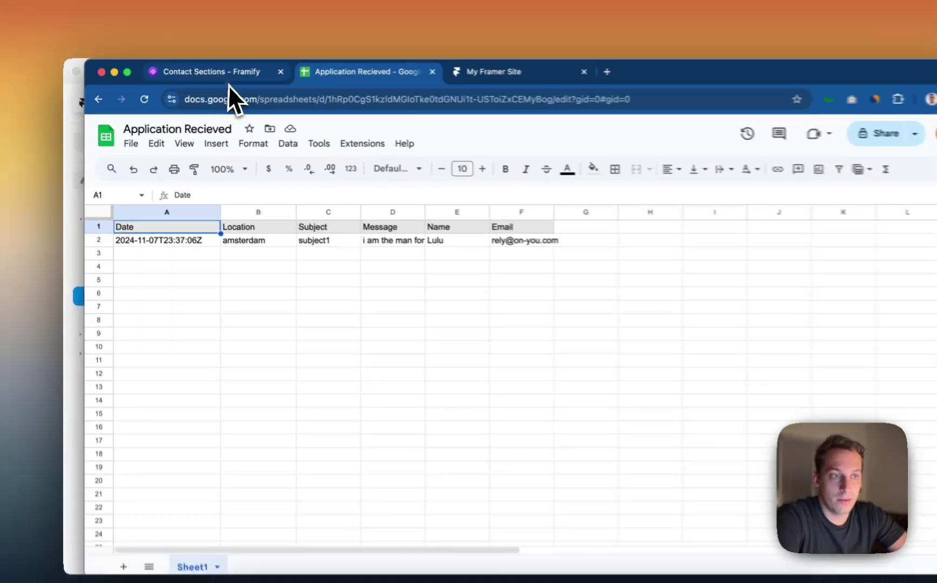
Return to the live site's application form and reload it.
{"action": "left_click", "coordinate": [216, 75]}
{"action": "left_click", "coordinate": [424, 75]}
{"action": "left_click", "coordinate": [101, 99]}
{"action": "key", "text": "super+r"}
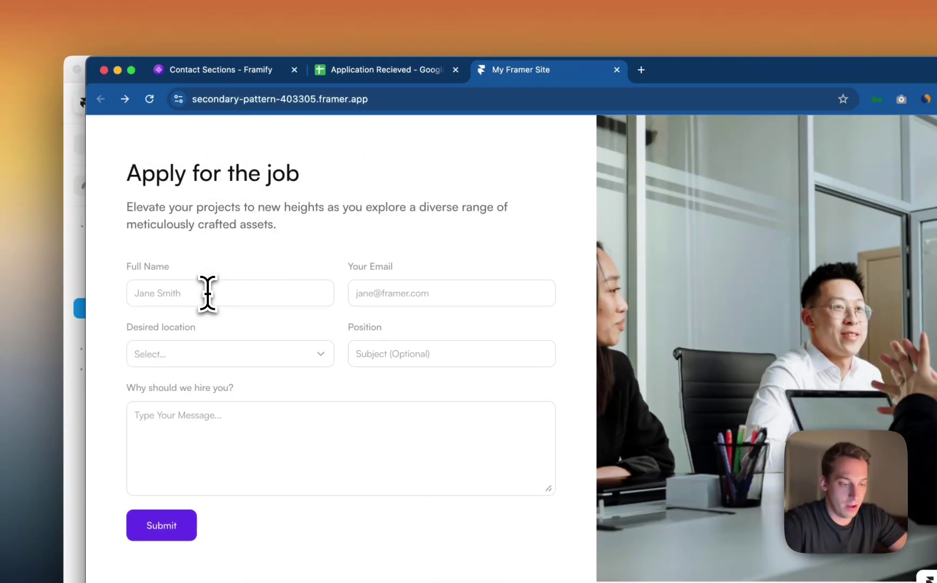
Submit a second application with Barcelona as location and the message 'idk you suck.'.
{"action": "left_click", "coordinate": [436, 291]}
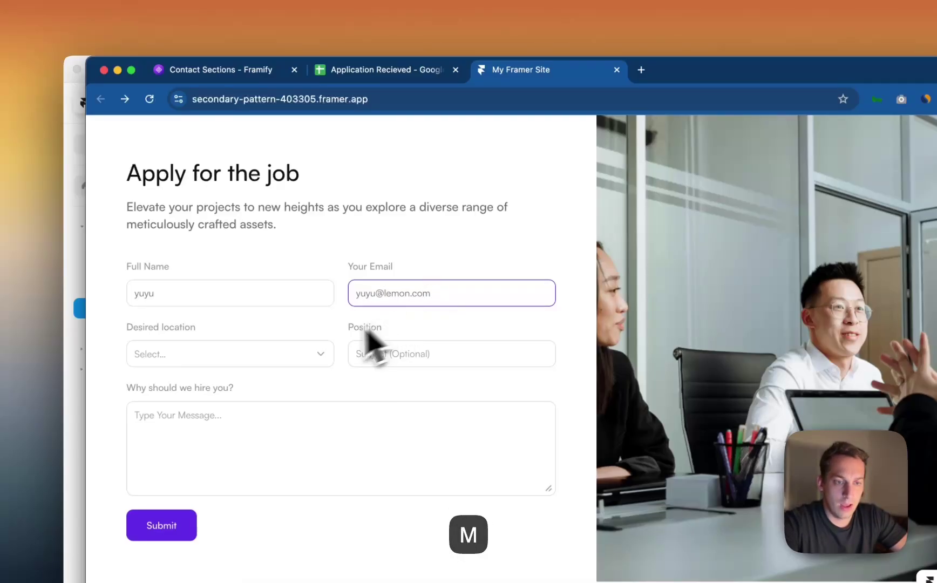
{"action": "left_click", "coordinate": [248, 357]}
{"action": "left_click", "coordinate": [240, 384]}
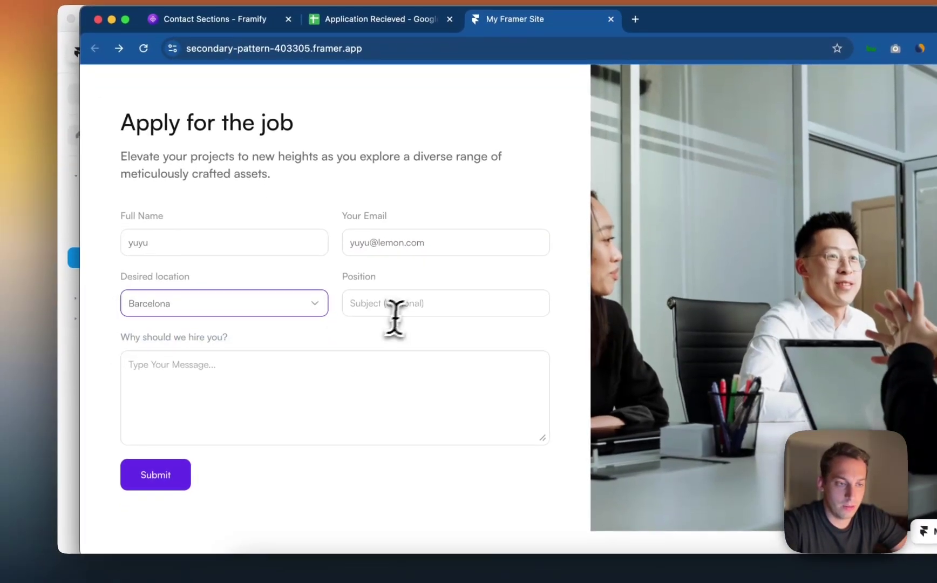
{"action": "left_click", "coordinate": [406, 311]}
{"action": "type", "text": "t"}
{"action": "left_click", "coordinate": [376, 387]}
{"action": "type", "text": "idk you suck."}
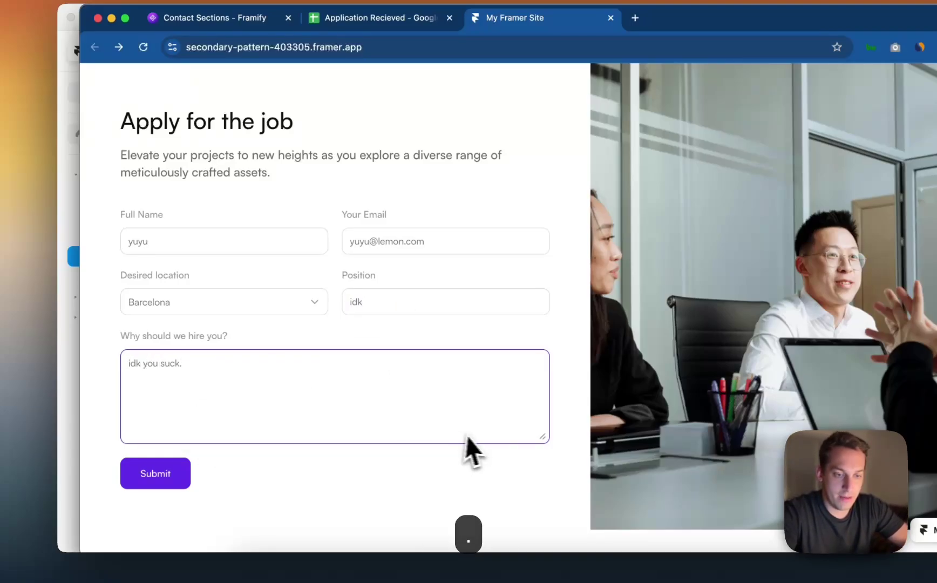
{"action": "left_click", "coordinate": [181, 475]}
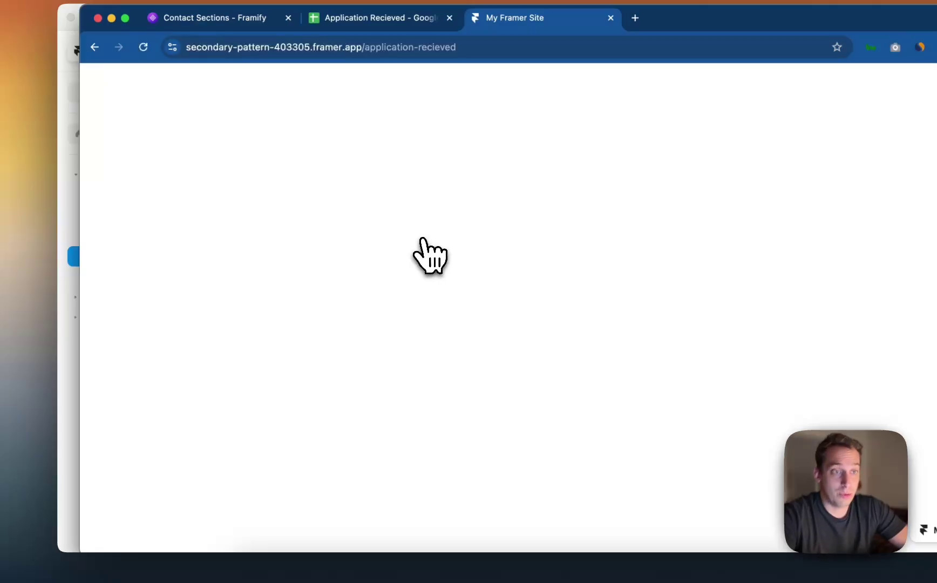
Check the new submission in row 3 of the sheet, then return to the Framer editor.
{"action": "left_click", "coordinate": [402, 19]}
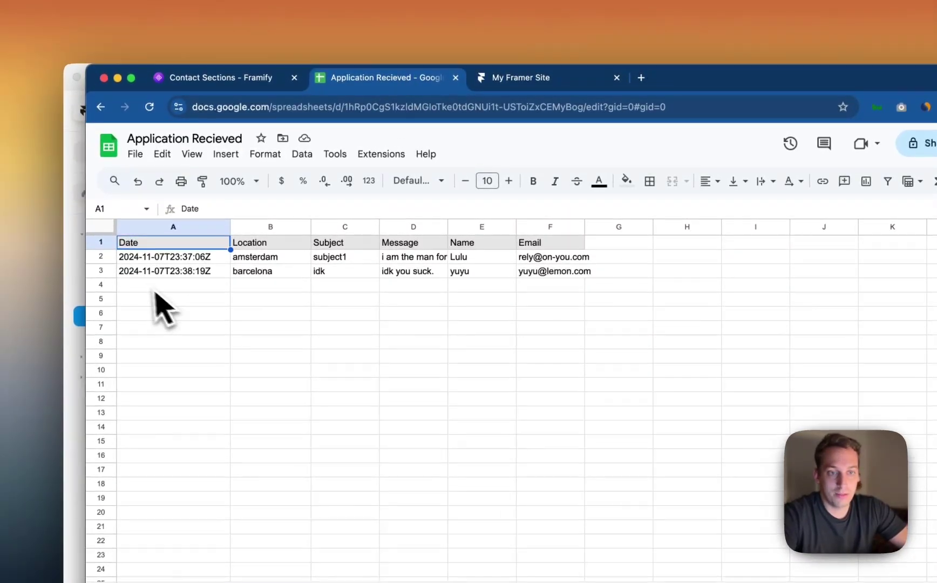
{"action": "left_click", "coordinate": [100, 271]}
{"action": "left_click", "coordinate": [240, 286]}
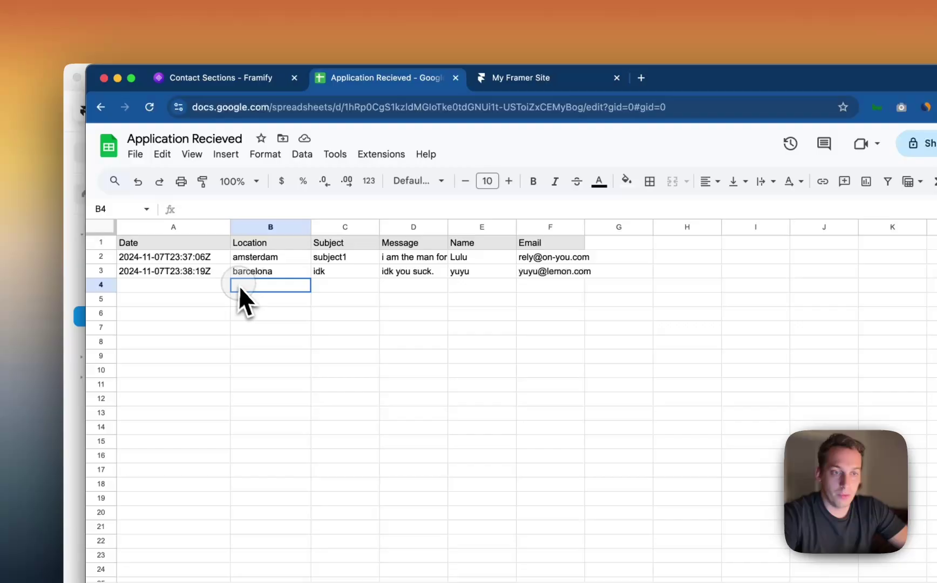
{"action": "left_click", "coordinate": [76, 286]}
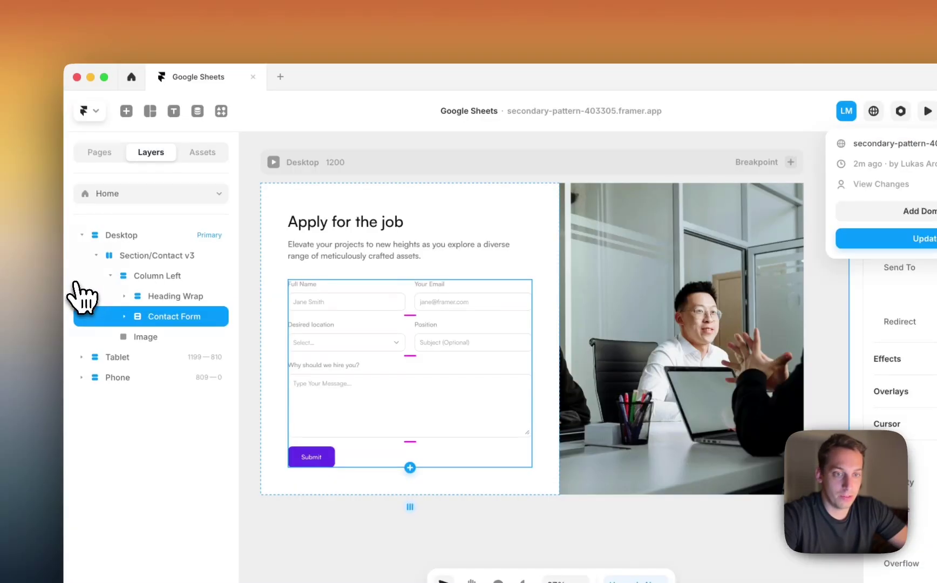
Launch the Google Sheets plugin and create the Applications collection.
{"action": "left_click", "coordinate": [220, 112]}
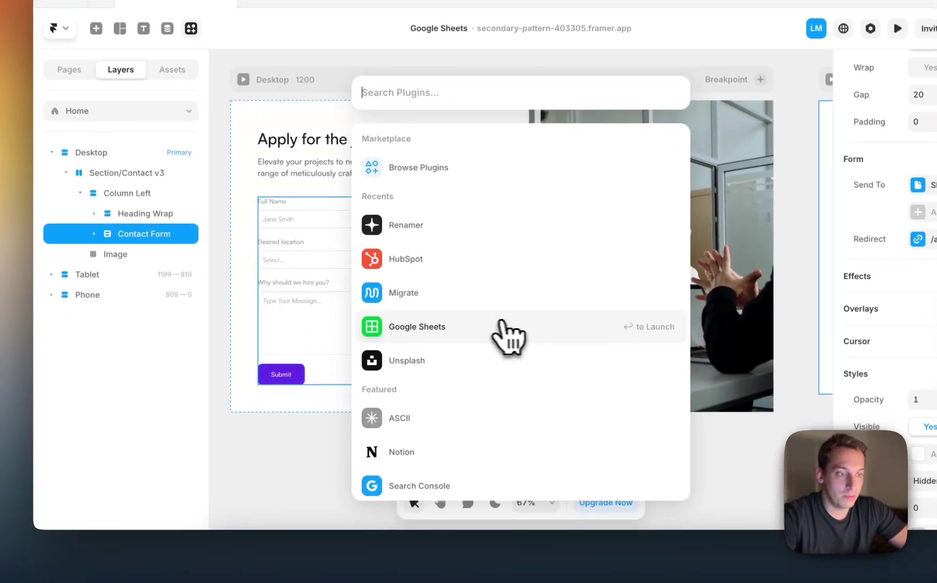
{"action": "left_click", "coordinate": [539, 411]}
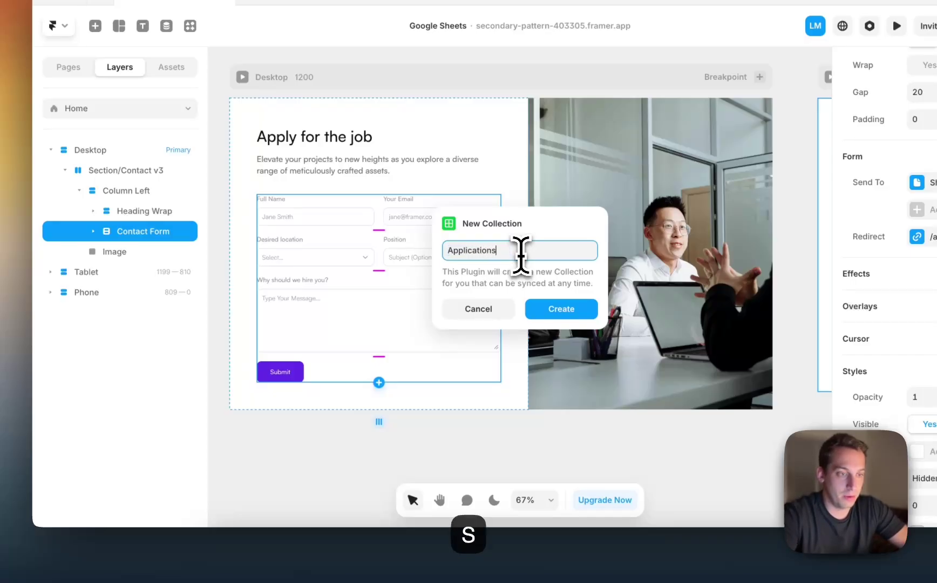
{"action": "left_click", "coordinate": [565, 306]}
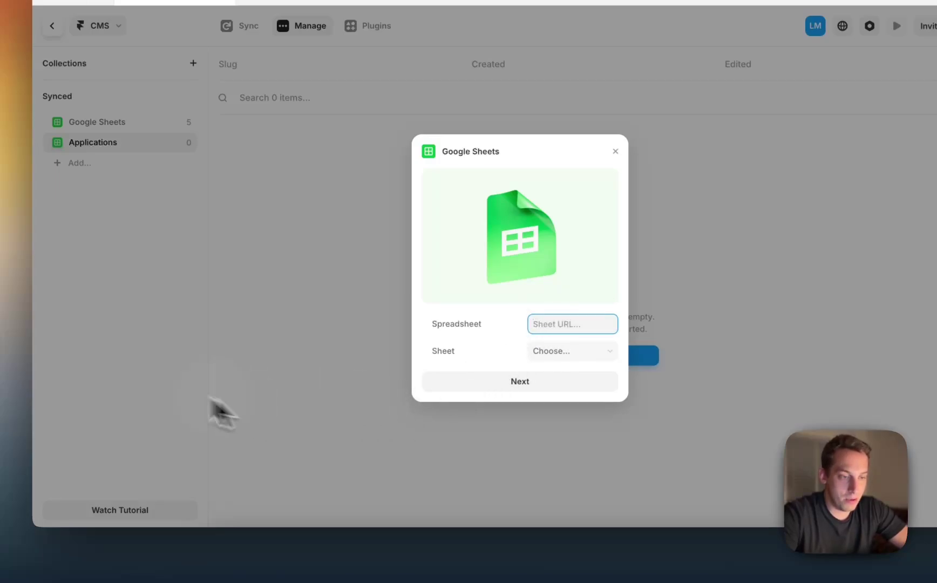
Copy the spreadsheet link into the plugin, choose Sheet1, and continue to column mapping.
{"action": "left_click", "coordinate": [291, 554]}
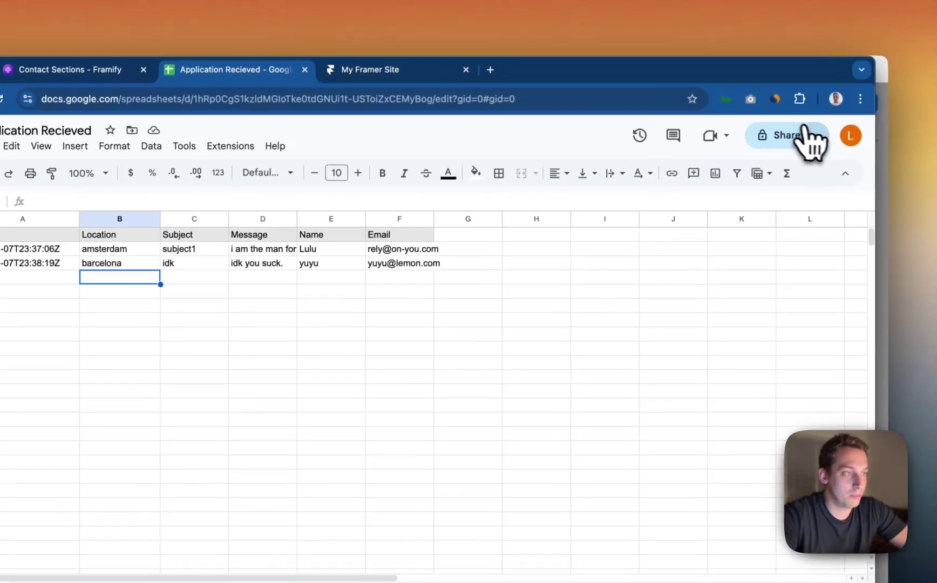
{"action": "left_click", "coordinate": [811, 141]}
{"action": "left_click", "coordinate": [773, 178]}
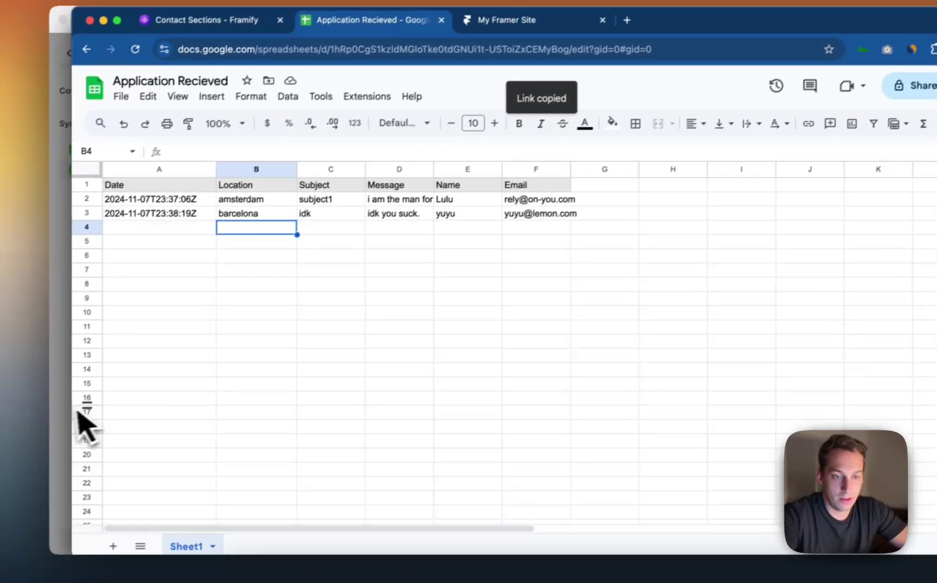
{"action": "left_click", "coordinate": [76, 426]}
{"action": "key", "text": "super+v"}
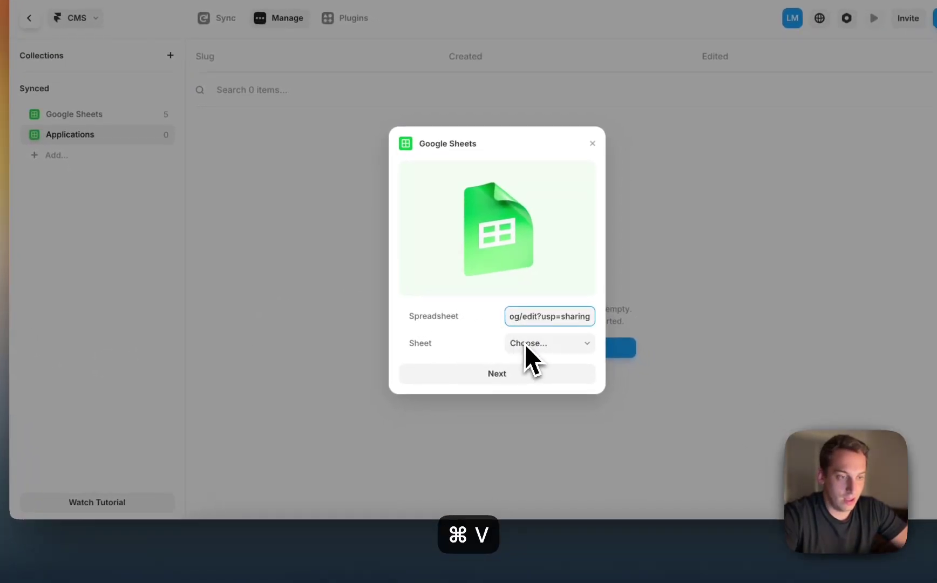
{"action": "left_click", "coordinate": [580, 374]}
{"action": "left_click", "coordinate": [531, 358]}
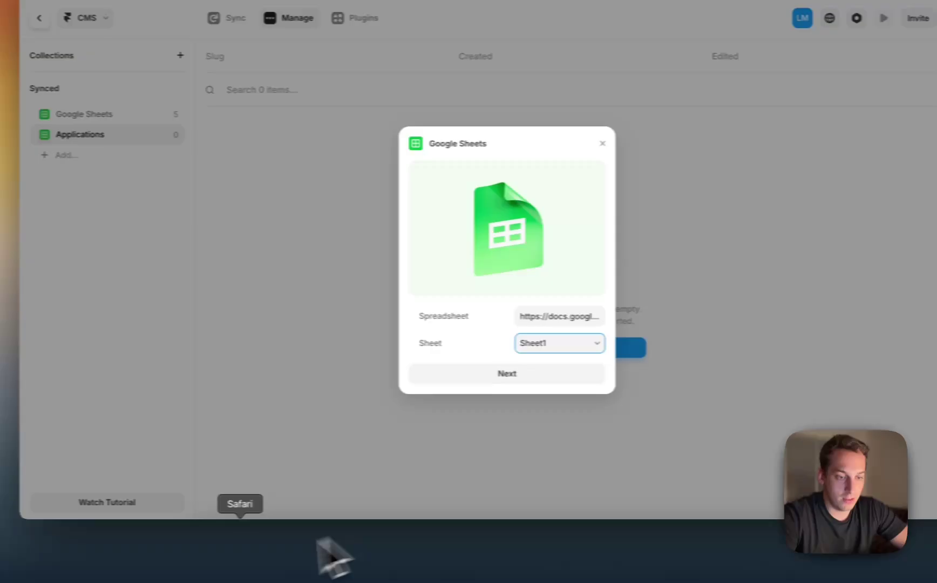
{"action": "left_click", "coordinate": [300, 561]}
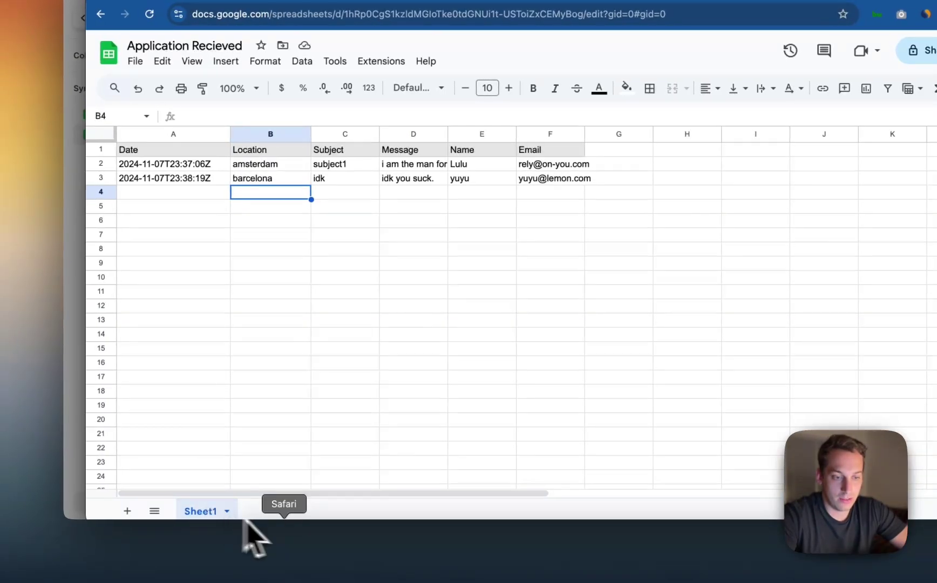
{"action": "left_click", "coordinate": [82, 312]}
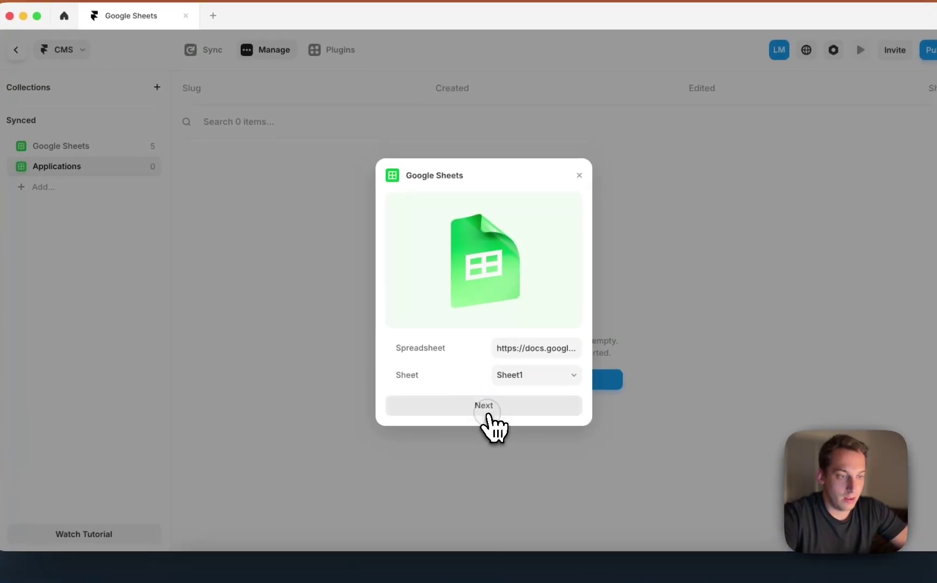
{"action": "left_click", "coordinate": [485, 407]}
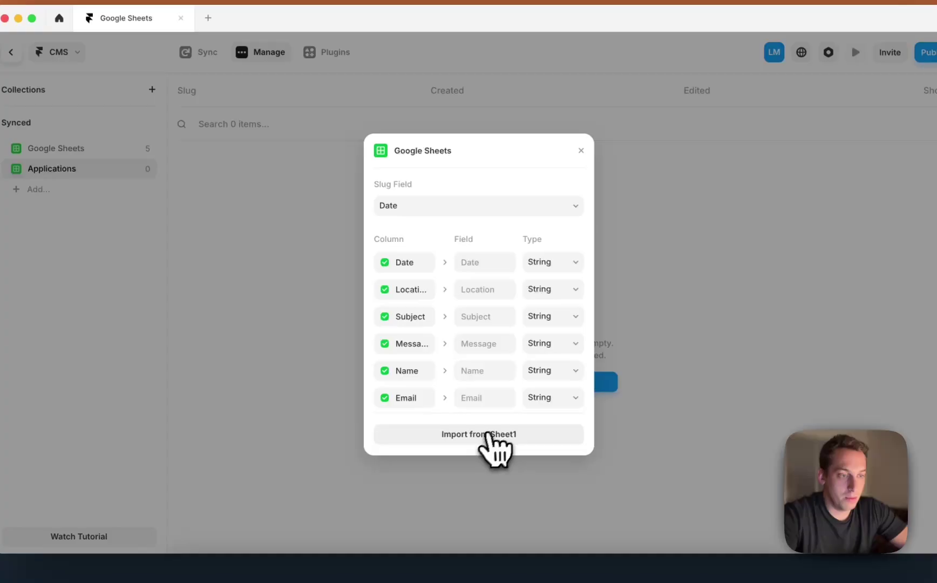
Import Sheet1 into Applications and test Sync by deleting then restoring the Barcelona row.
{"action": "left_click", "coordinate": [478, 436]}
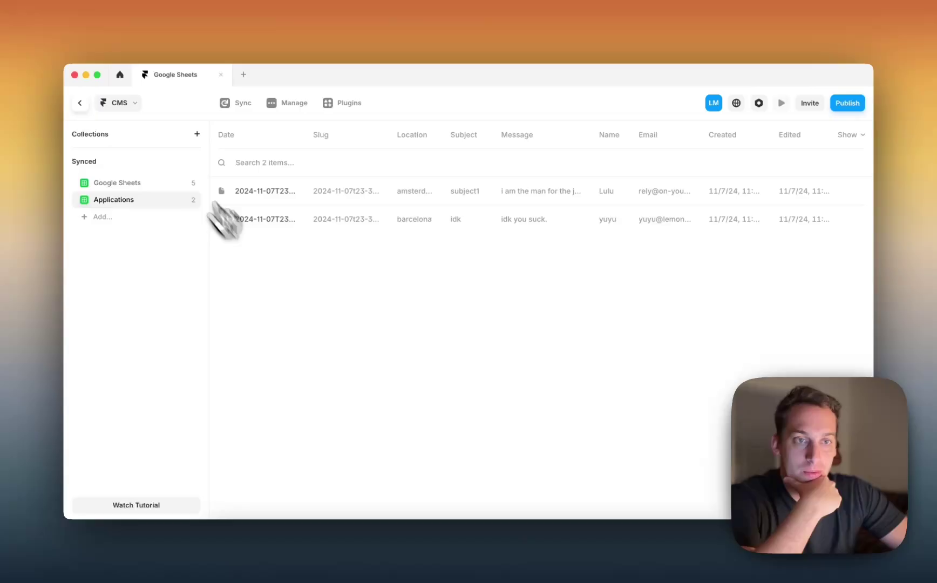
{"action": "left_click", "coordinate": [303, 561]}
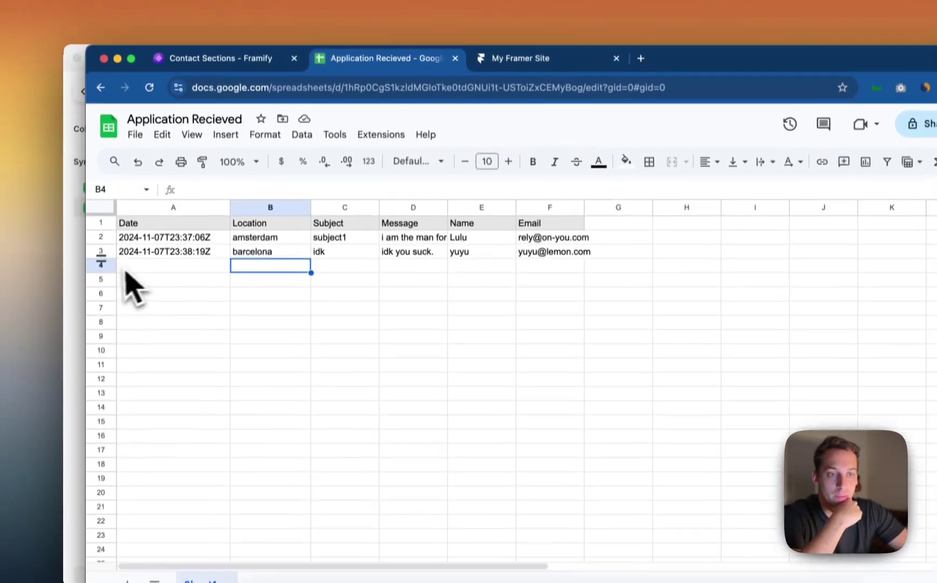
{"action": "left_click", "coordinate": [101, 251]}
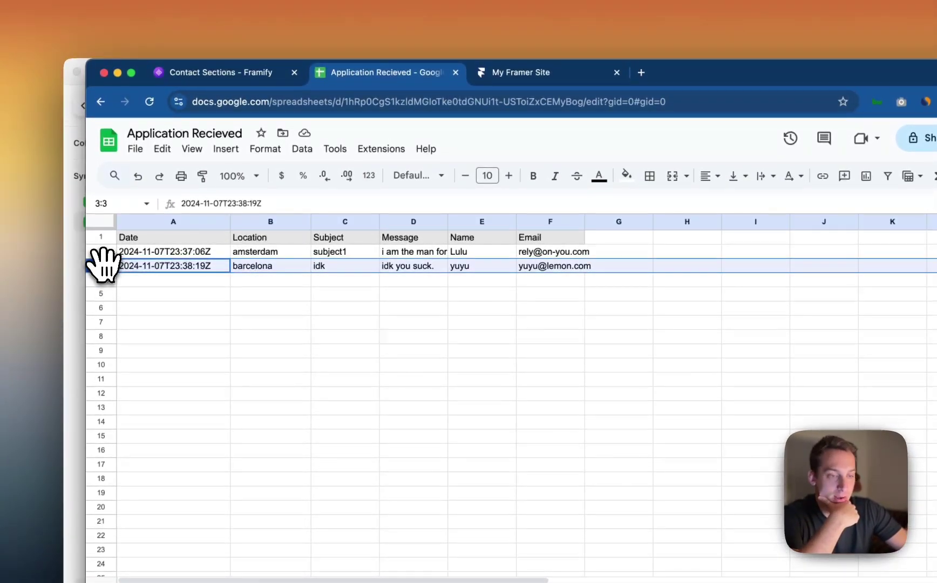
{"action": "key", "text": "BackSpace"}
{"action": "left_click", "coordinate": [76, 291]}
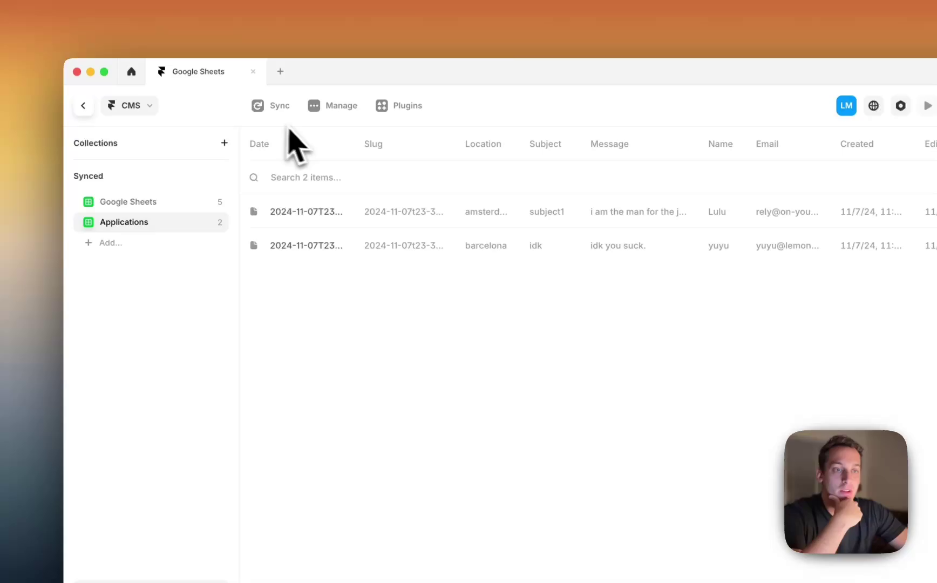
{"action": "left_click", "coordinate": [270, 111]}
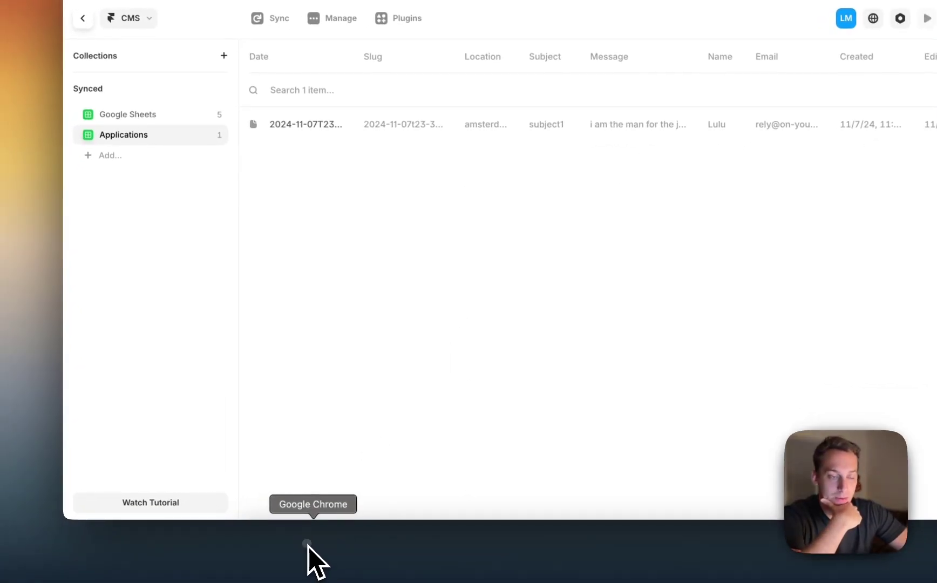
{"action": "left_click", "coordinate": [307, 544]}
{"action": "key", "text": "super+z"}
{"action": "left_click", "coordinate": [84, 243]}
{"action": "left_click", "coordinate": [273, 47]}
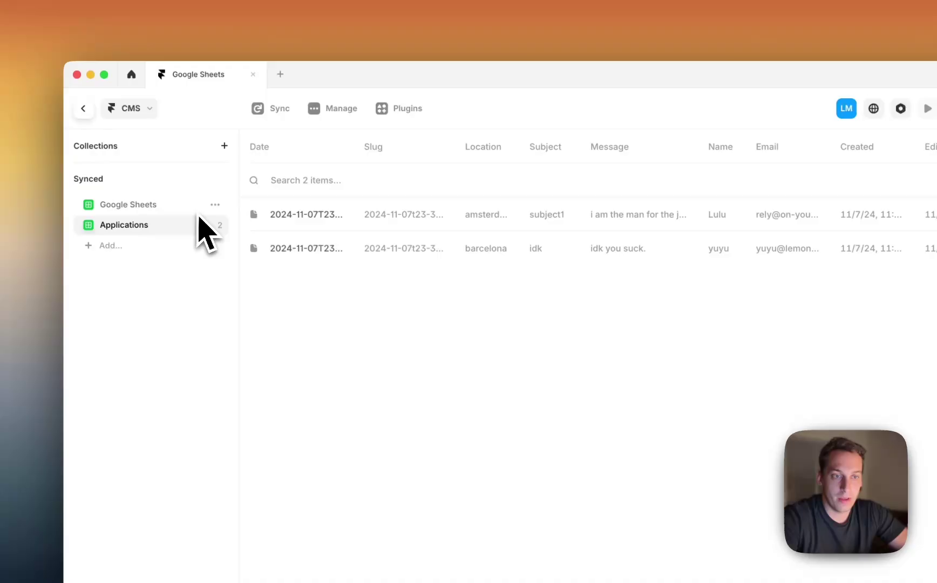
Delete the old Google Sheets collection from the CMS.
{"action": "left_click", "coordinate": [216, 224]}
{"action": "left_click", "coordinate": [224, 334]}
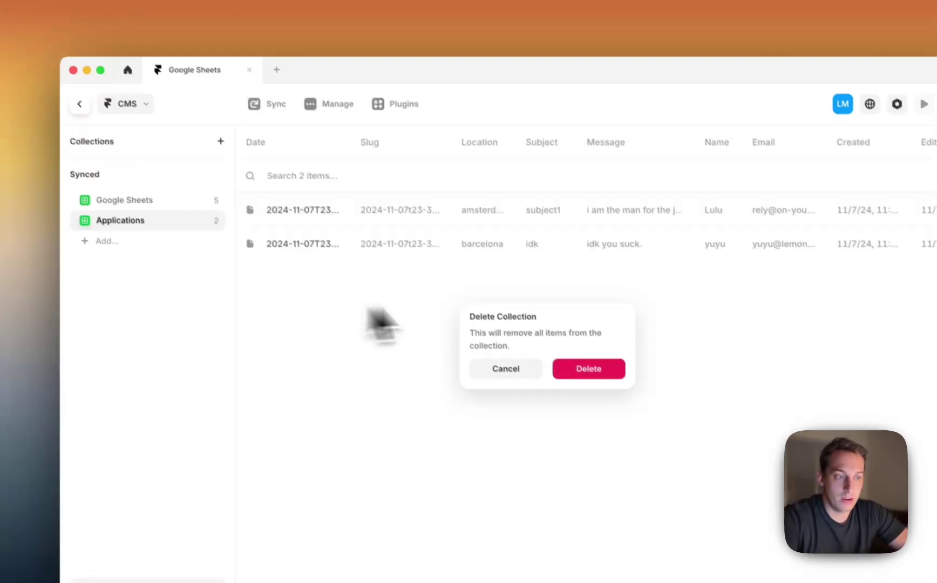
{"action": "left_click", "coordinate": [564, 368]}
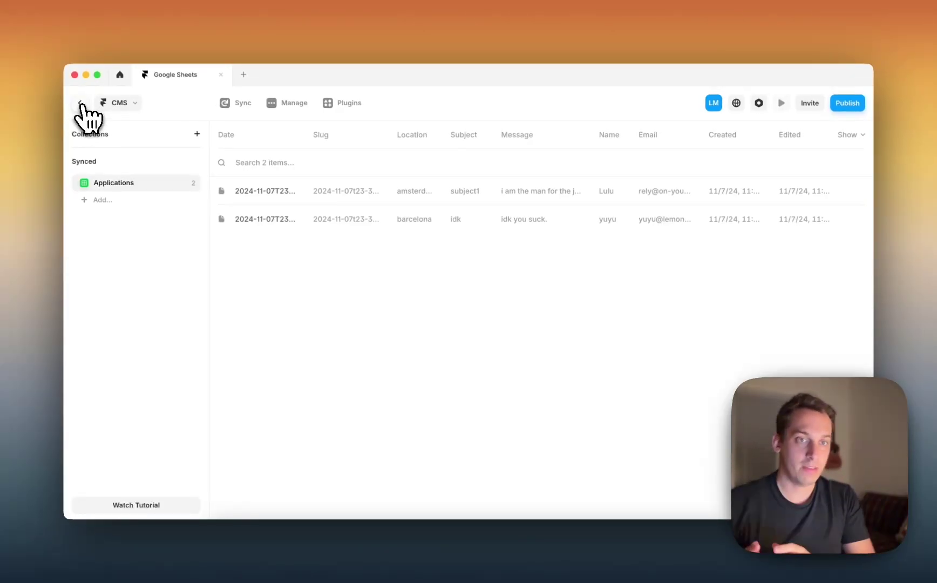
Open the /dashboard page and insert the Applications collection list onto it.
{"action": "left_click", "coordinate": [81, 103]}
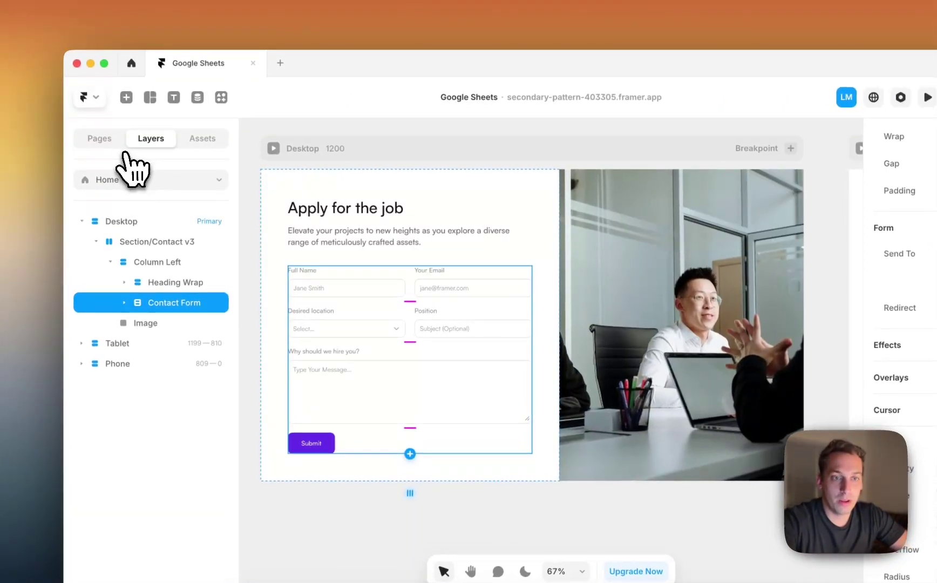
{"action": "left_click", "coordinate": [101, 140]}
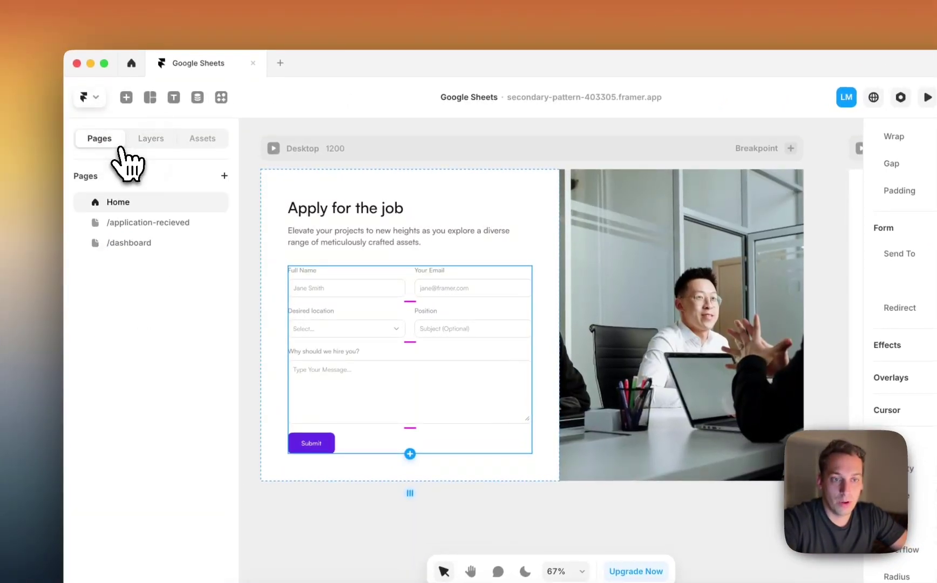
{"action": "left_click", "coordinate": [129, 243]}
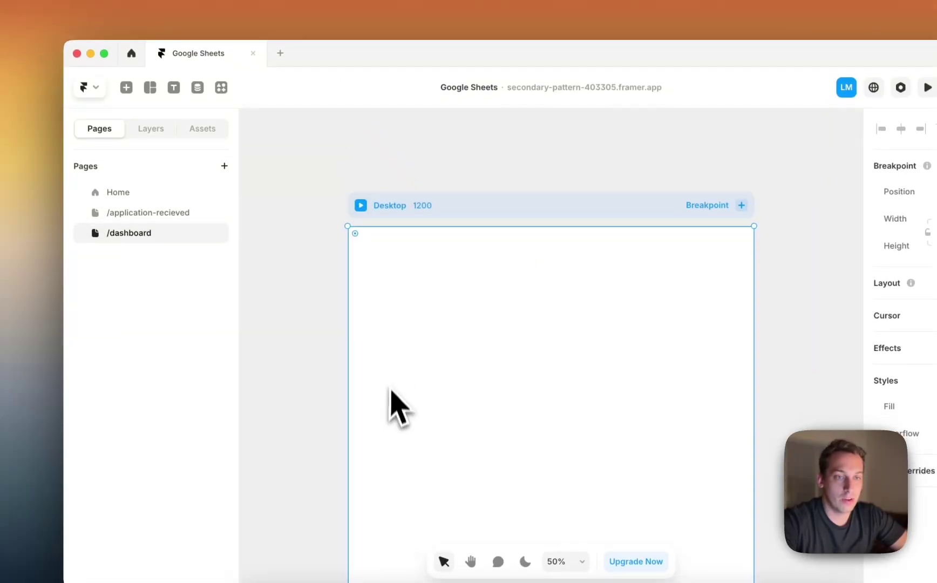
{"action": "left_click", "coordinate": [126, 97]}
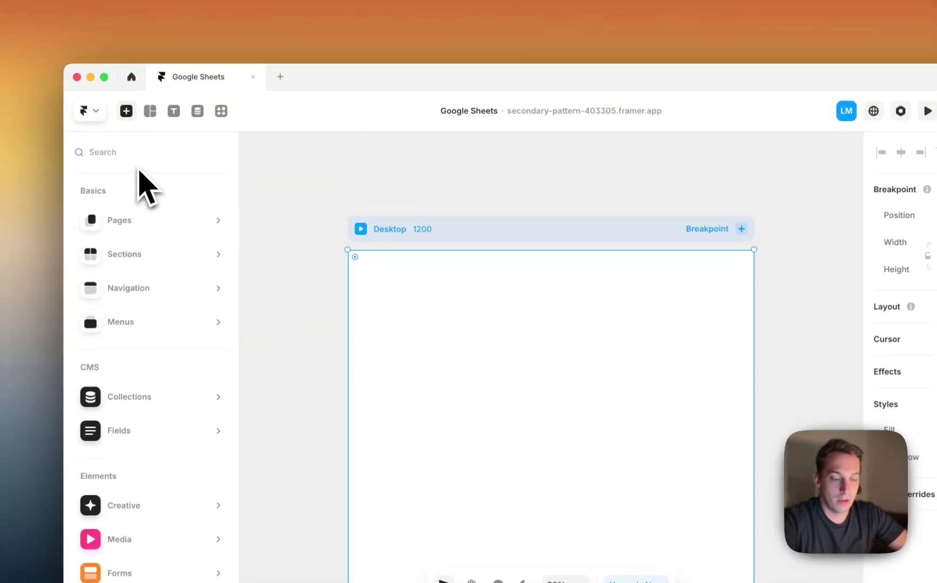
{"action": "type", "text": "col"}
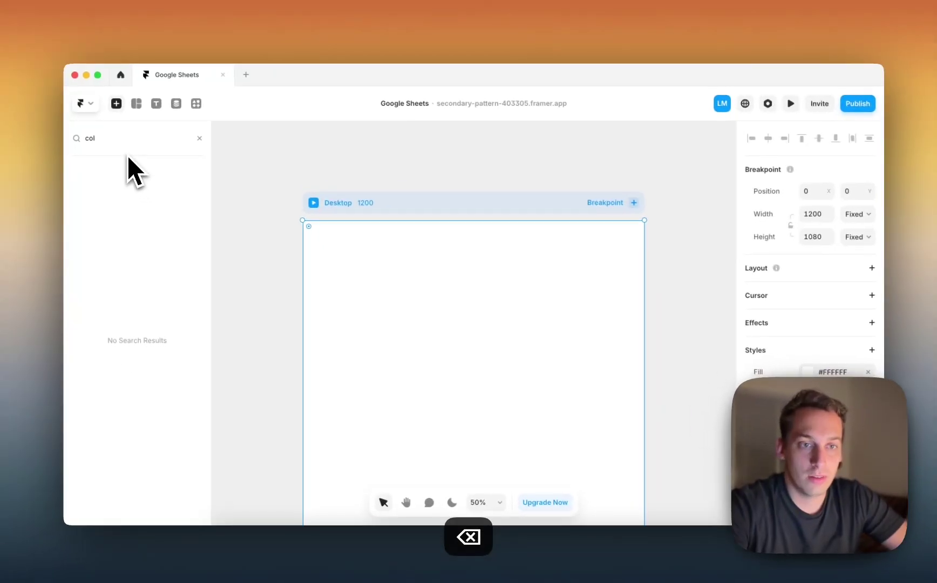
{"action": "key", "text": "BackSpace"}
{"action": "key", "text": "BackSpace"}
{"action": "key", "text": "BackSpace"}
{"action": "mouse_move", "coordinate": [162, 340]}
{"action": "left_click_drag", "start_coordinate": [281, 172], "coordinate": [453, 319]}
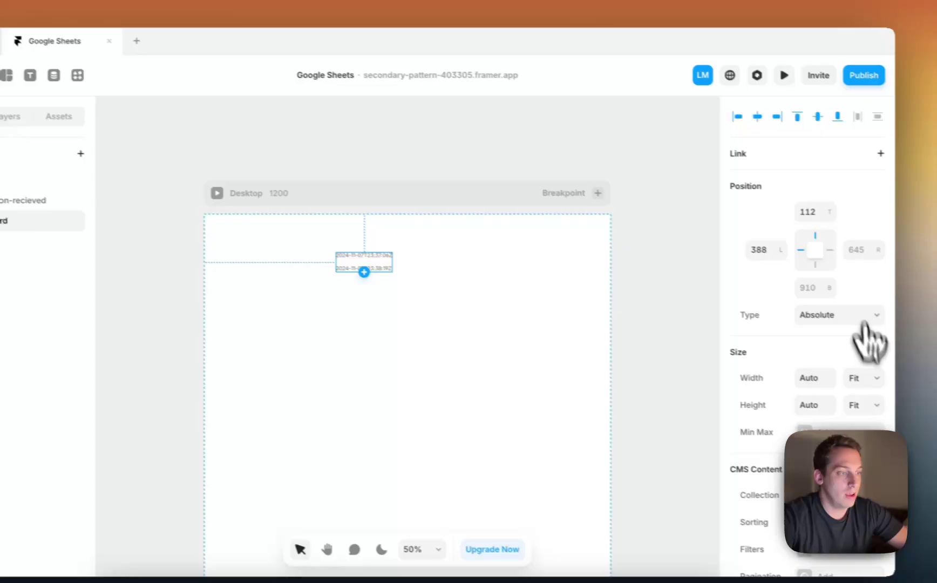
{"action": "left_click", "coordinate": [929, 395]}
{"action": "left_click", "coordinate": [579, 340]}
Set the Desktop page frame's height to Fit Content.
{"action": "left_click", "coordinate": [445, 188]}
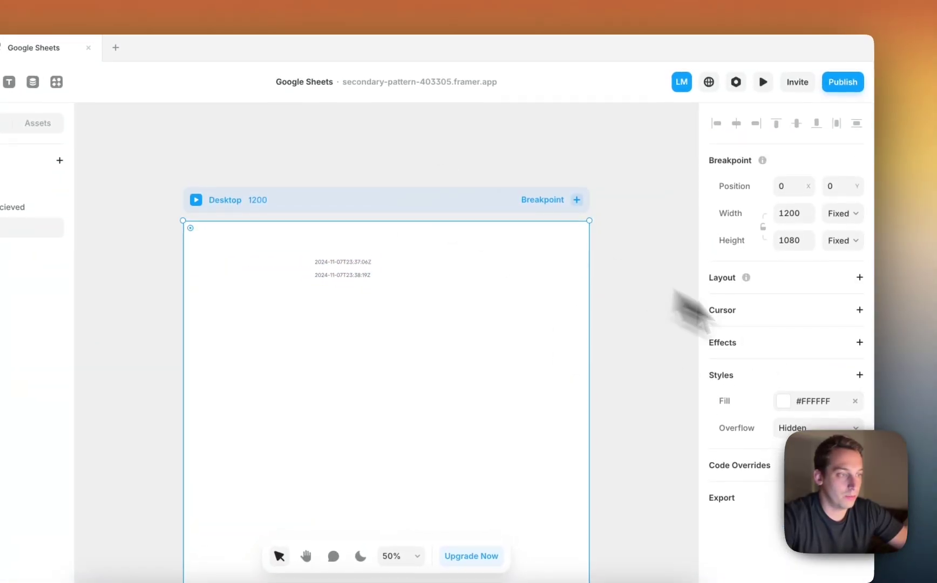
{"action": "left_click", "coordinate": [855, 241]}
{"action": "left_click", "coordinate": [834, 277]}
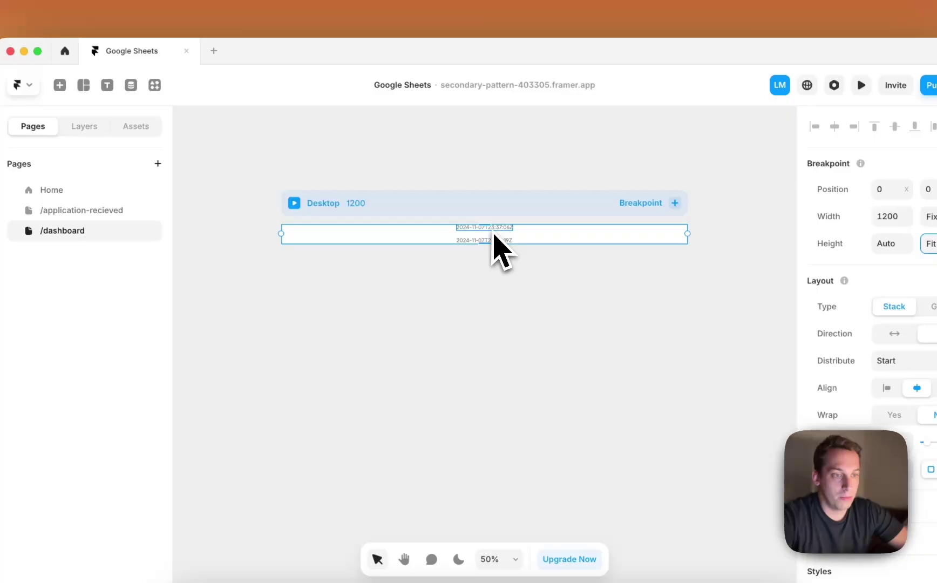
Wrap the list in a stack filling the viewport height, and set the list's width to Fill.
{"action": "left_click", "coordinate": [476, 241]}
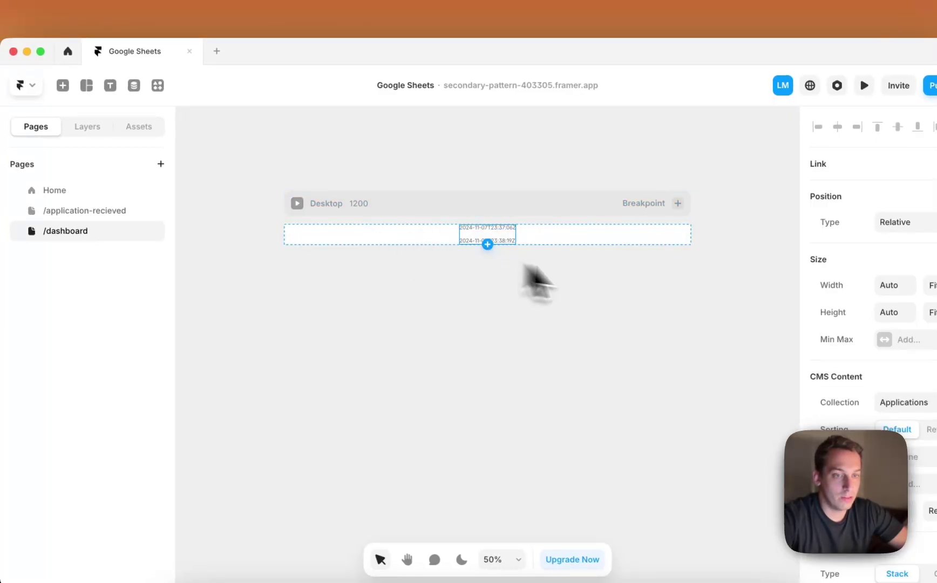
{"action": "left_click", "coordinate": [87, 126]}
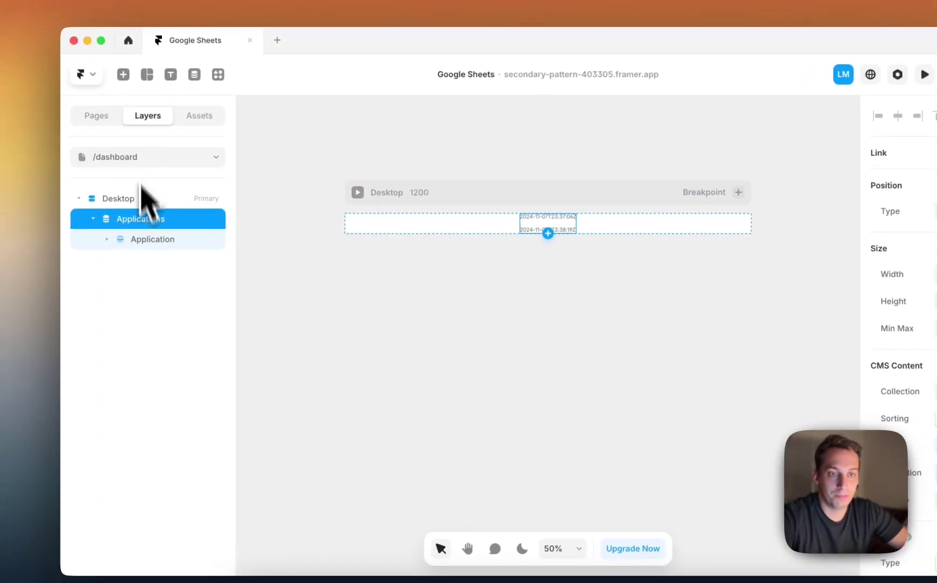
{"action": "right_click", "coordinate": [126, 221]}
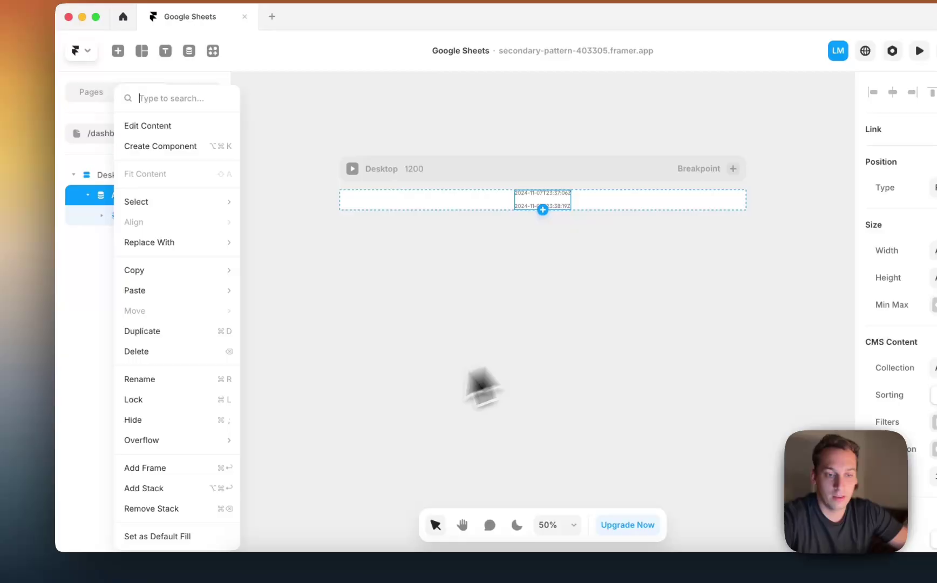
{"action": "left_click", "coordinate": [162, 513]}
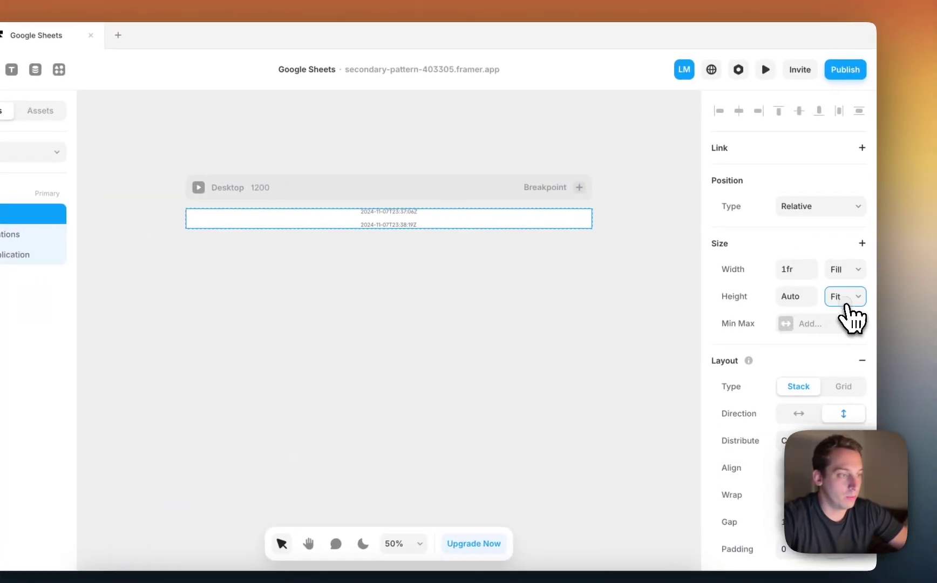
{"action": "left_click", "coordinate": [847, 296]}
{"action": "left_click", "coordinate": [847, 310]}
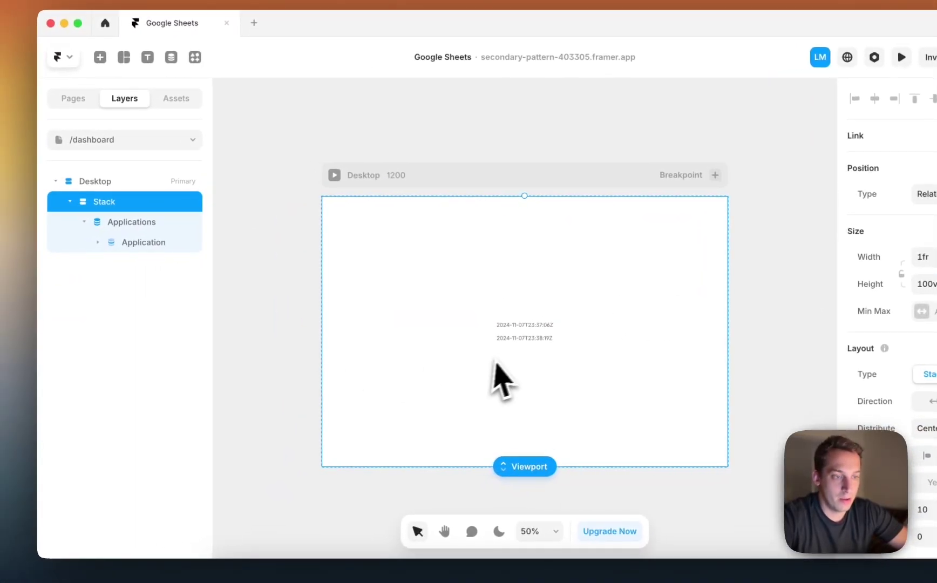
{"action": "left_click", "coordinate": [510, 339]}
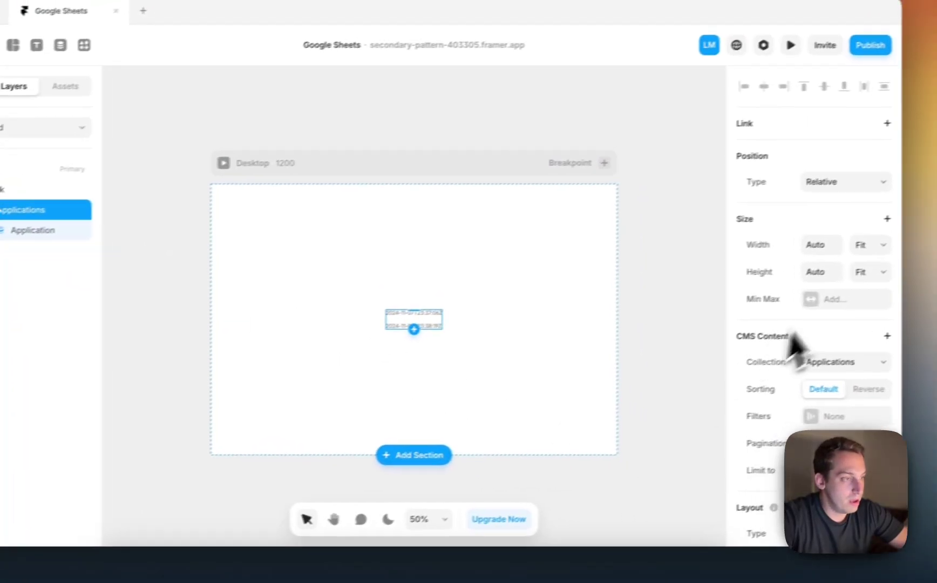
{"action": "left_click", "coordinate": [870, 245]}
{"action": "left_click", "coordinate": [865, 245]}
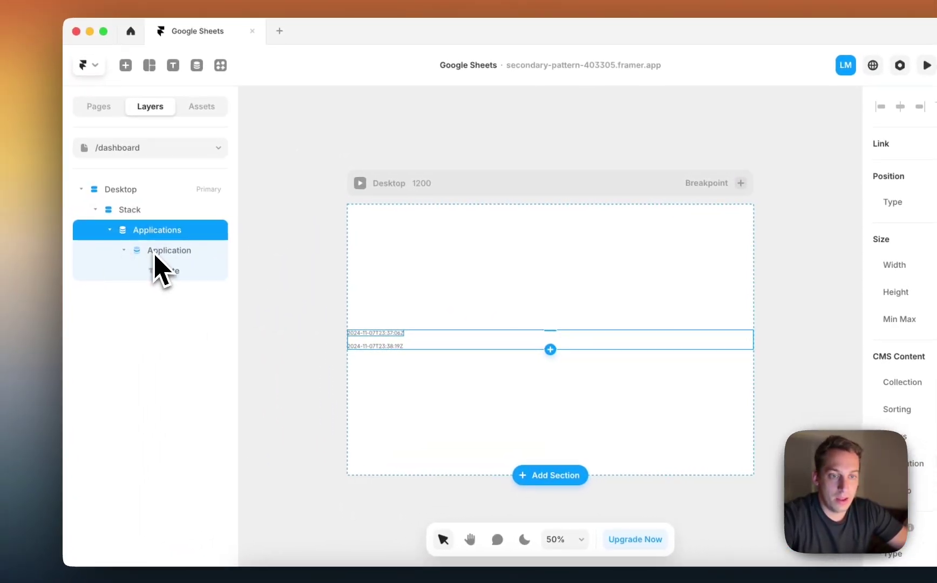
Duplicate the Date text twice and rename the copies Name and Position.
{"action": "left_click", "coordinate": [164, 252]}
{"action": "left_click", "coordinate": [167, 270]}
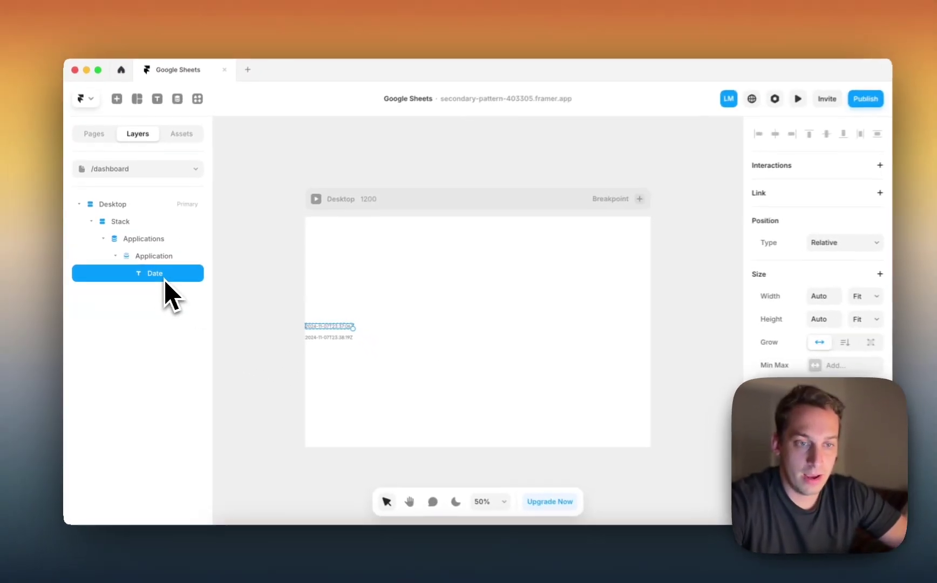
{"action": "key", "text": "super+d"}
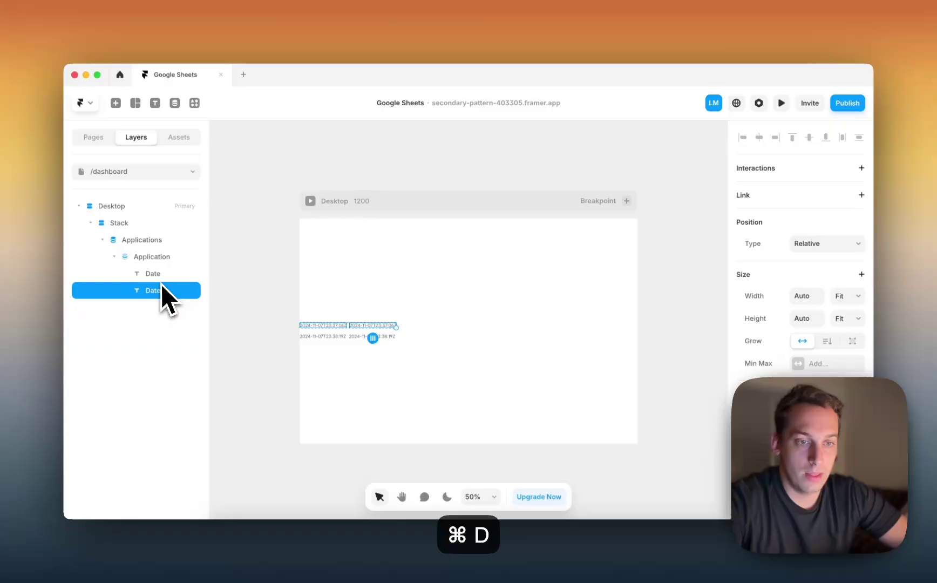
{"action": "key", "text": "super+d"}
{"action": "left_click", "coordinate": [158, 288]}
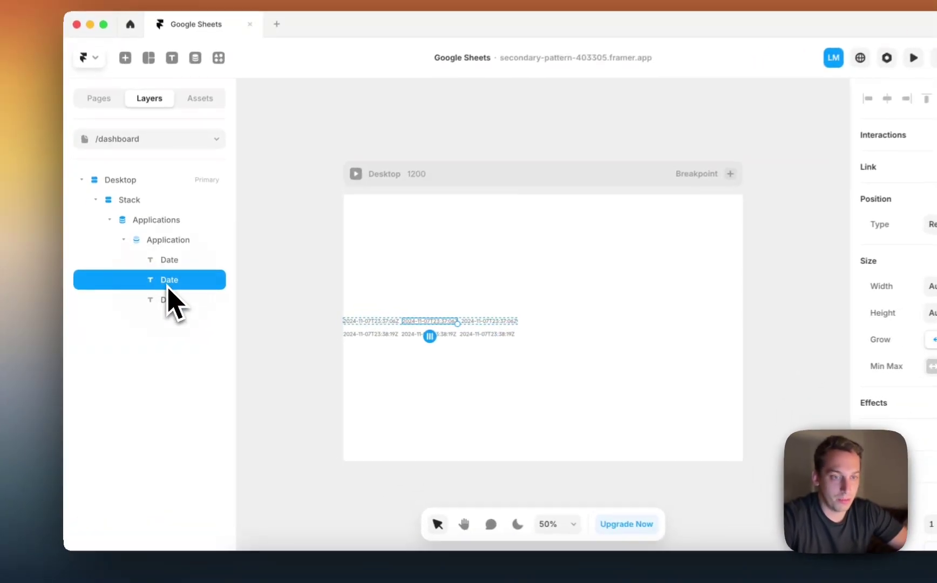
{"action": "double_click", "coordinate": [168, 282]}
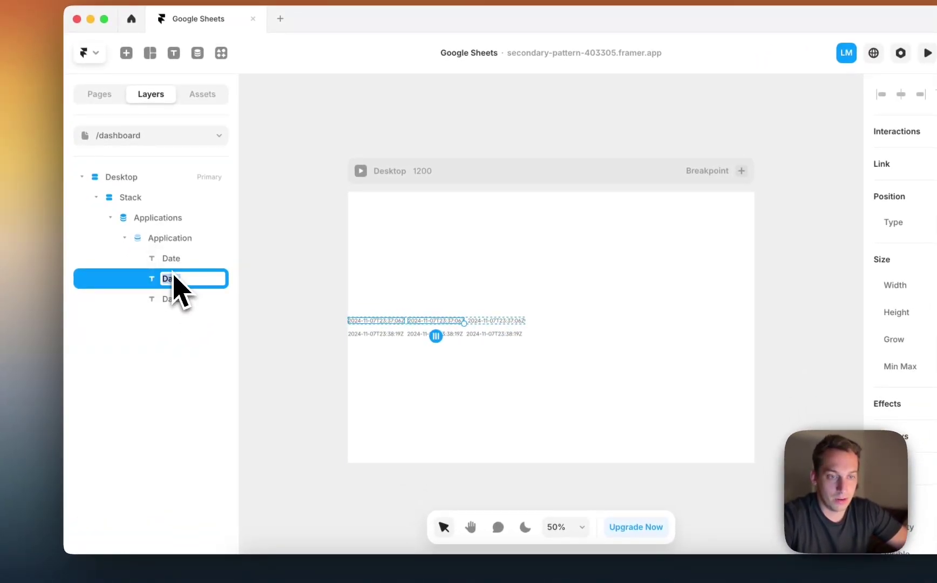
{"action": "key", "text": "shift+Tab"}
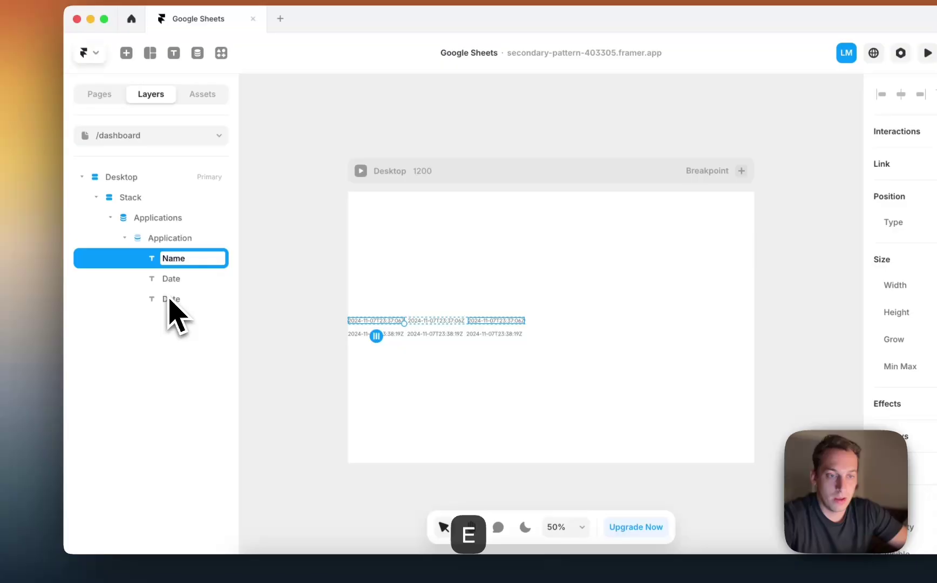
{"action": "key", "text": "Tab"}
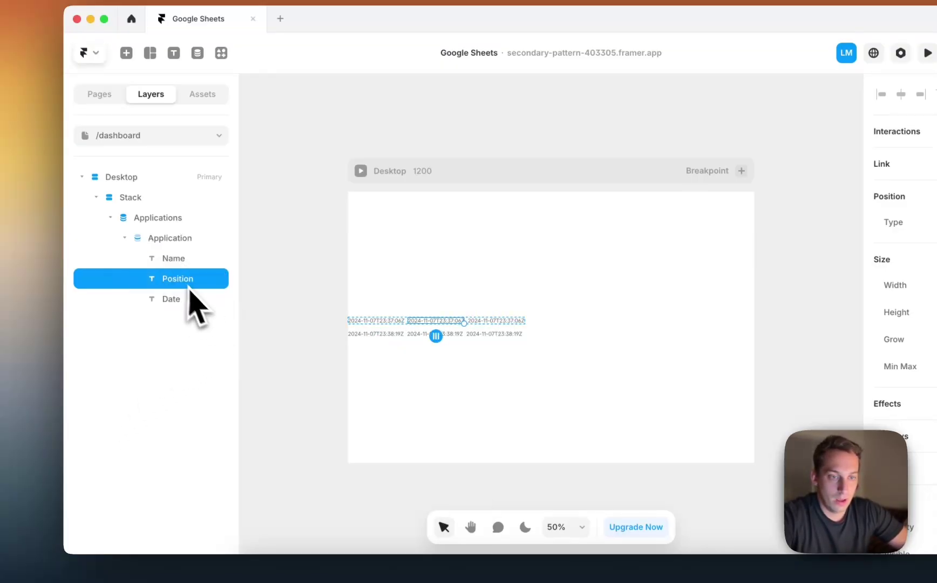
Stack the Application item's text layers vertically.
{"action": "left_click", "coordinate": [169, 241]}
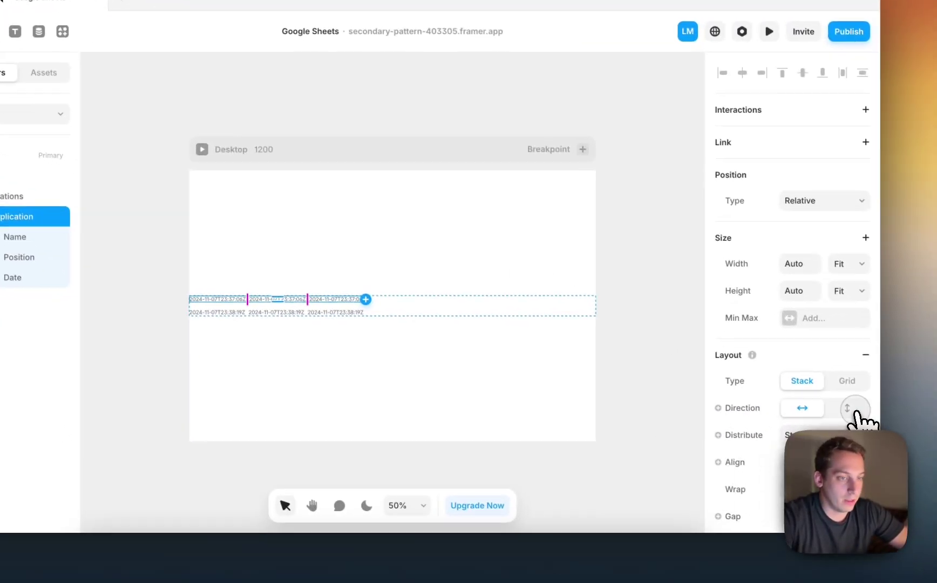
{"action": "left_click", "coordinate": [840, 404]}
{"action": "left_click", "coordinate": [306, 301]}
Lay the application items side by side and bind the Name text layer to the Name field.
{"action": "scroll", "coordinate": [842, 351], "scroll_direction": "down", "scroll_amount": 5}
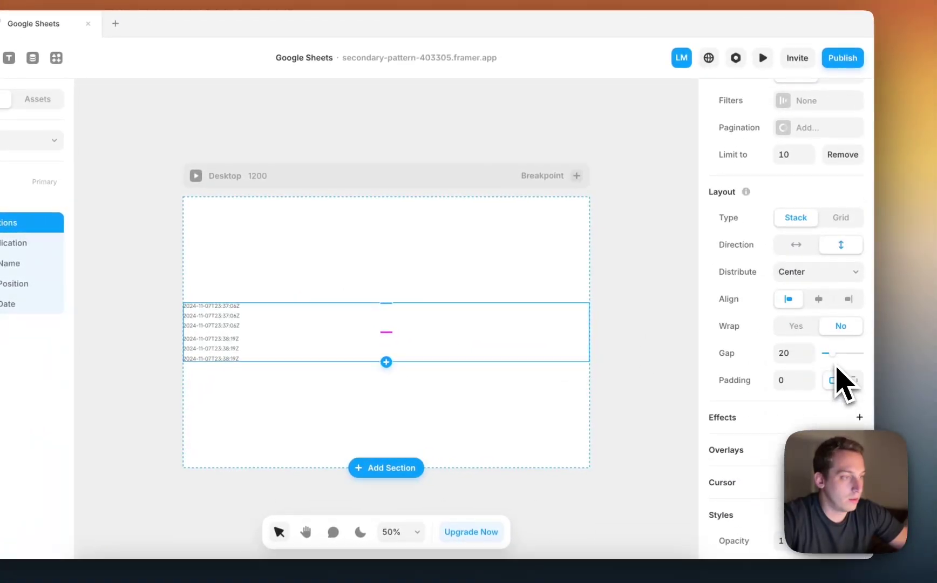
{"action": "left_click", "coordinate": [797, 245]}
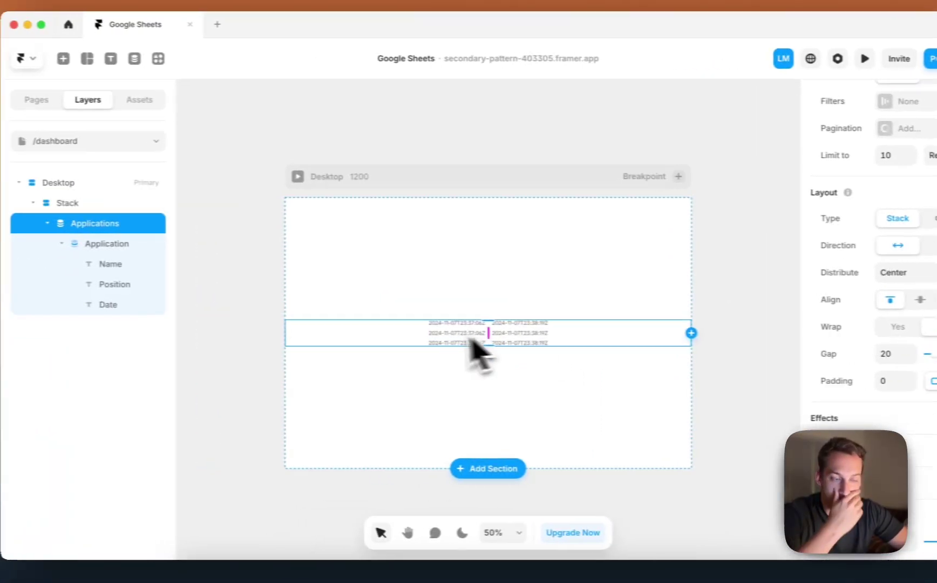
{"action": "left_click", "coordinate": [111, 264]}
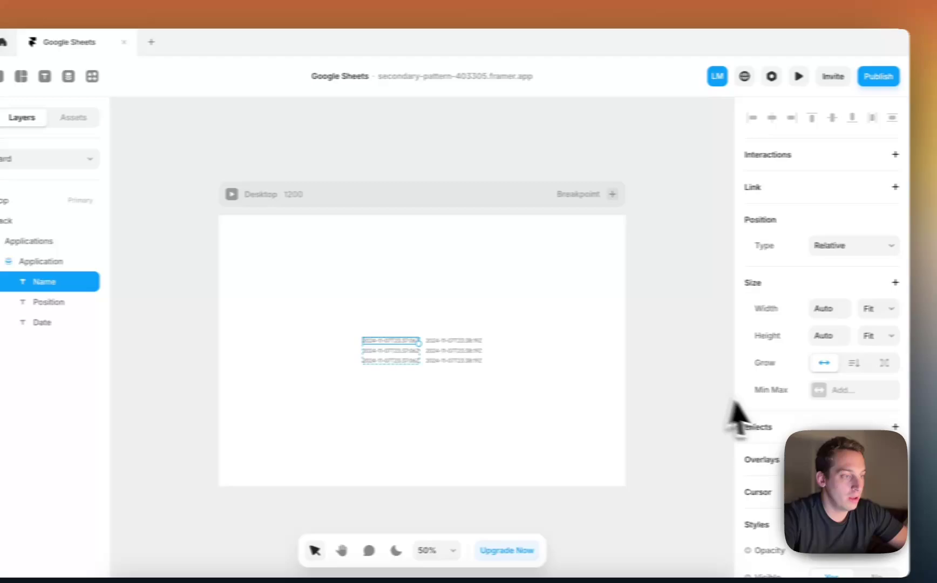
{"action": "scroll", "coordinate": [737, 419], "scroll_direction": "down", "scroll_amount": 6}
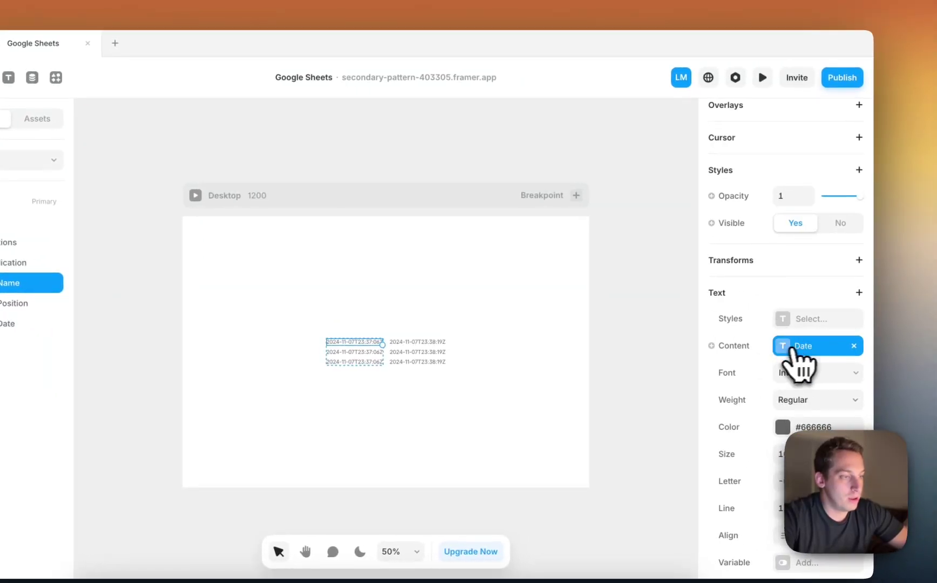
{"action": "left_click", "coordinate": [793, 348]}
{"action": "key", "text": "Escape"}
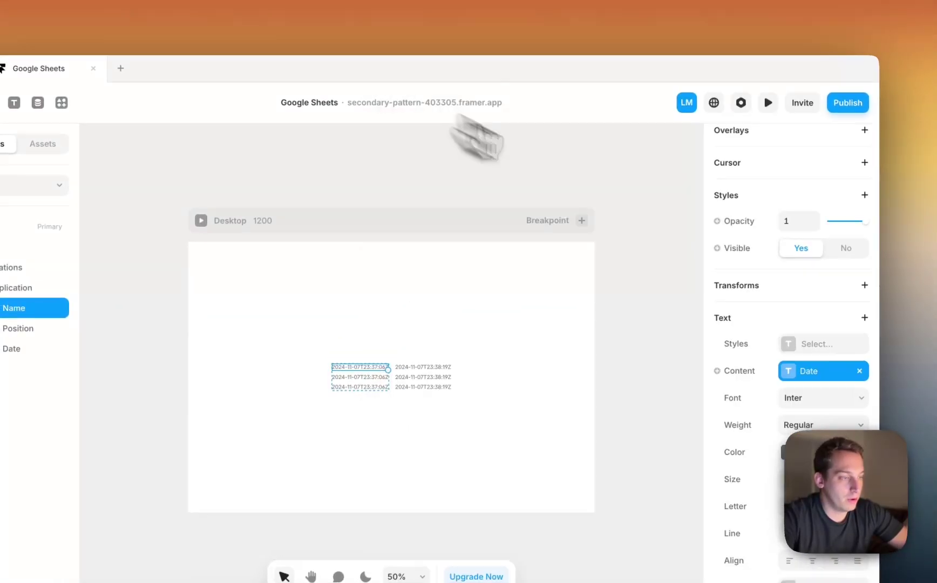
{"action": "left_click", "coordinate": [859, 371]}
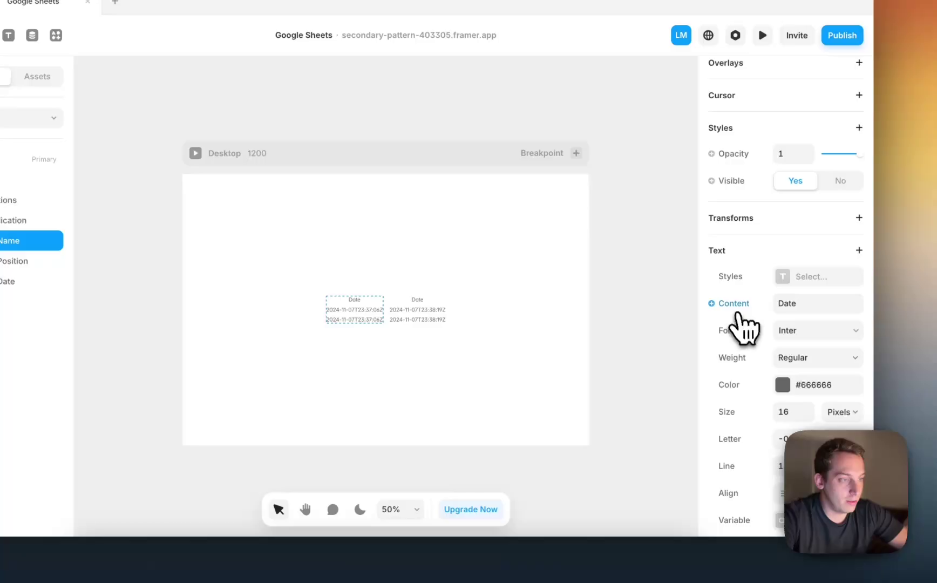
{"action": "mouse_move", "coordinate": [734, 328]}
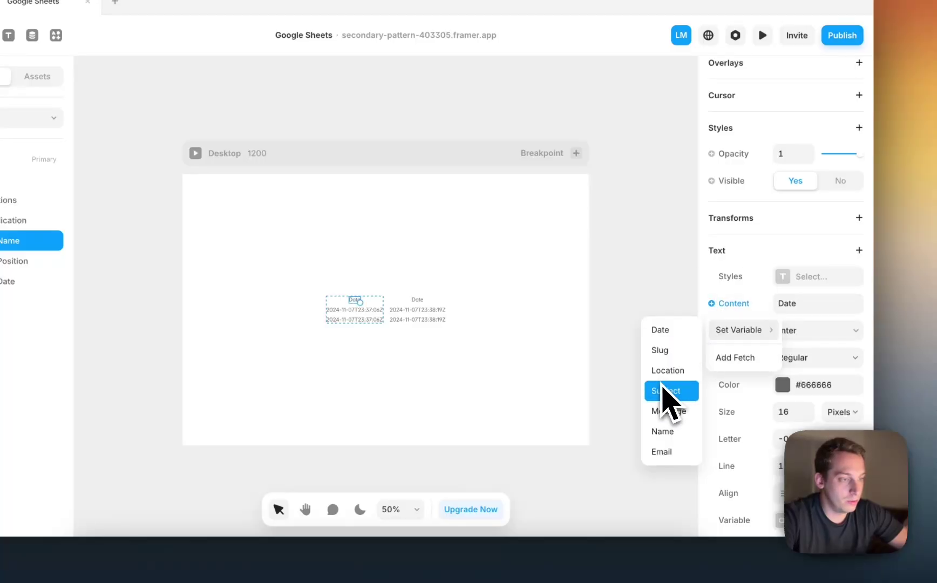
{"action": "left_click", "coordinate": [671, 432]}
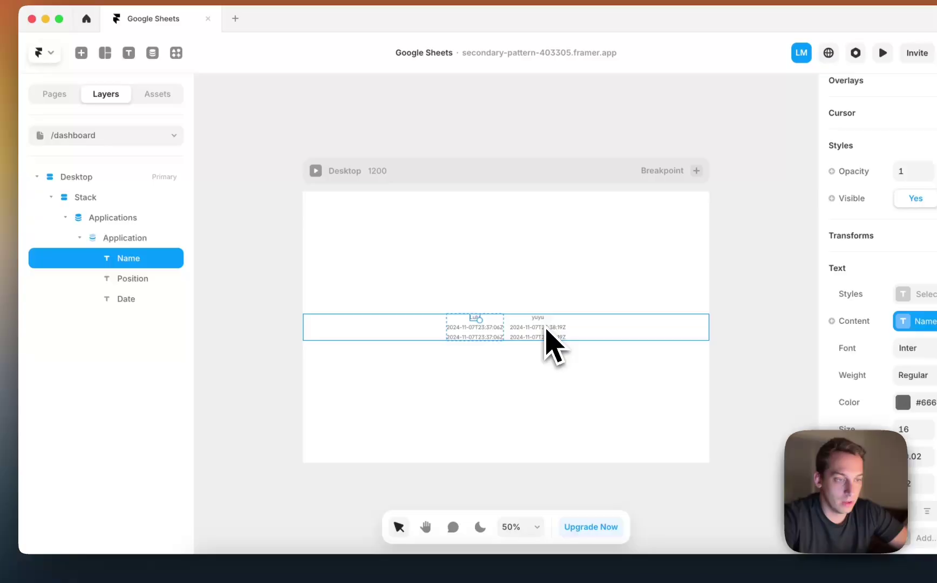
Bind the Position text to the Subject field, then start renaming the Date layer to Message.
{"action": "left_click", "coordinate": [161, 280]}
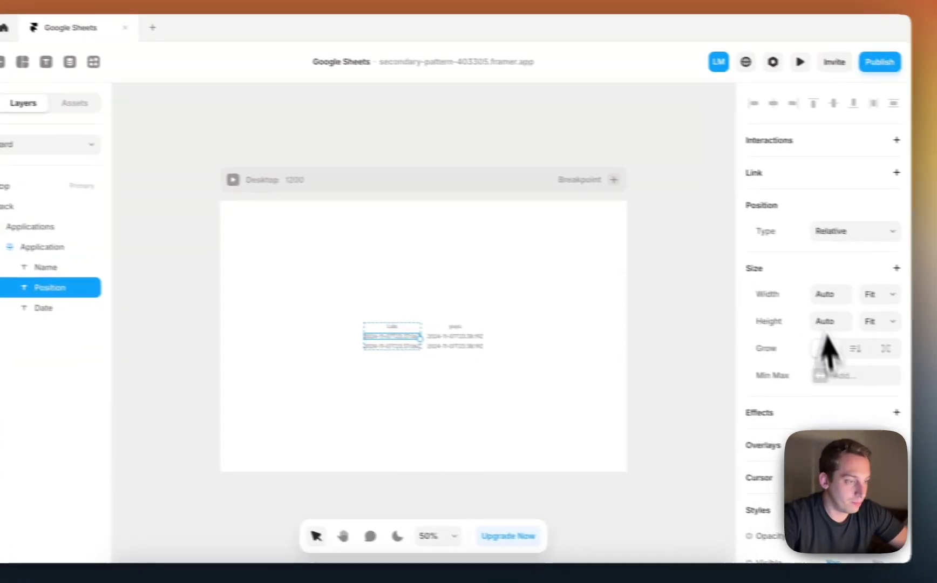
{"action": "scroll", "coordinate": [918, 389], "scroll_direction": "down", "scroll_amount": 8}
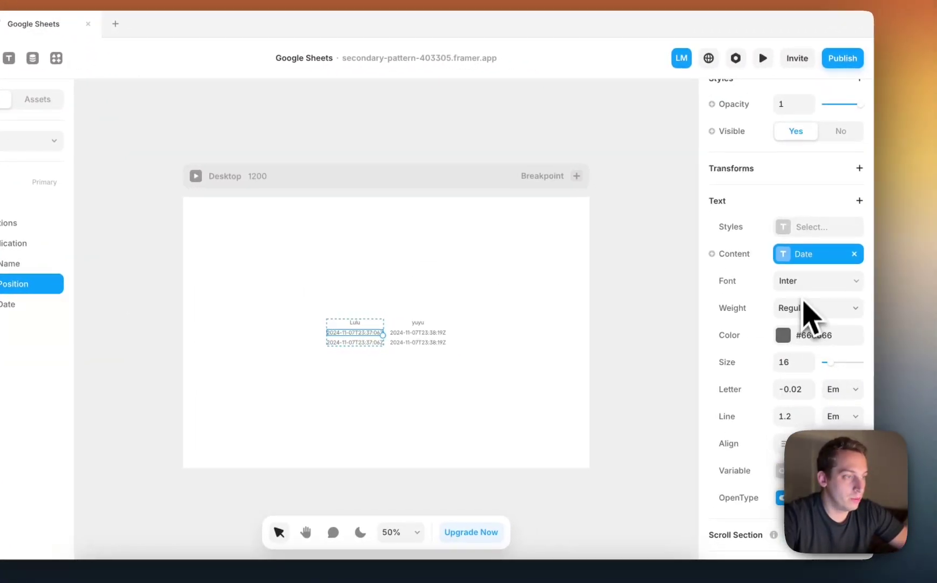
{"action": "left_click", "coordinate": [854, 254]}
{"action": "left_click", "coordinate": [713, 254]}
{"action": "mouse_move", "coordinate": [735, 284]}
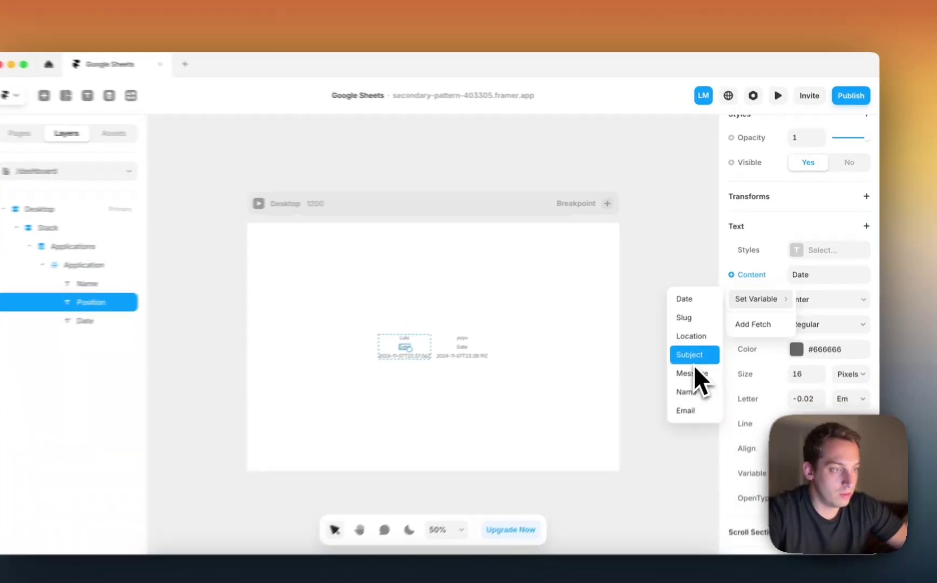
{"action": "left_click", "coordinate": [694, 357]}
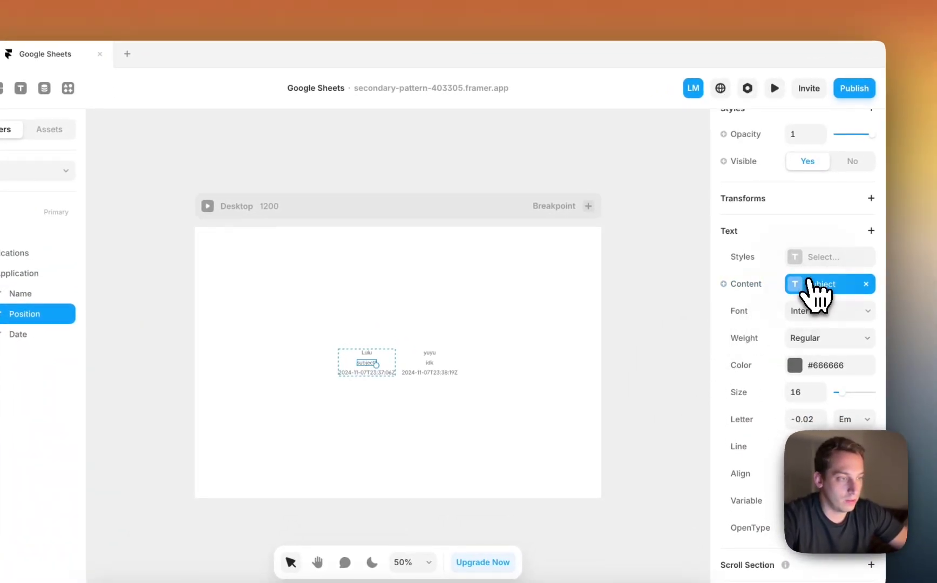
{"action": "left_click", "coordinate": [816, 286]}
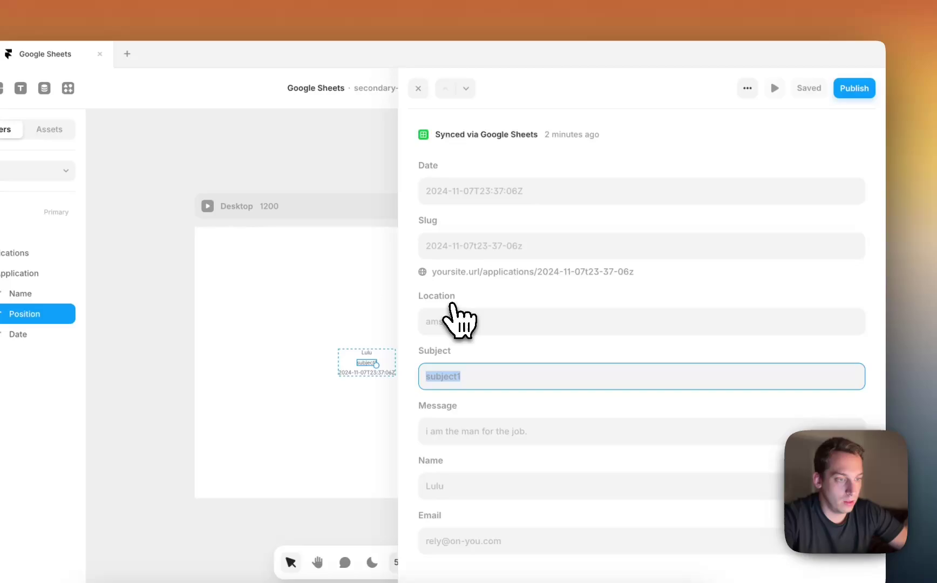
{"action": "left_click", "coordinate": [378, 191]}
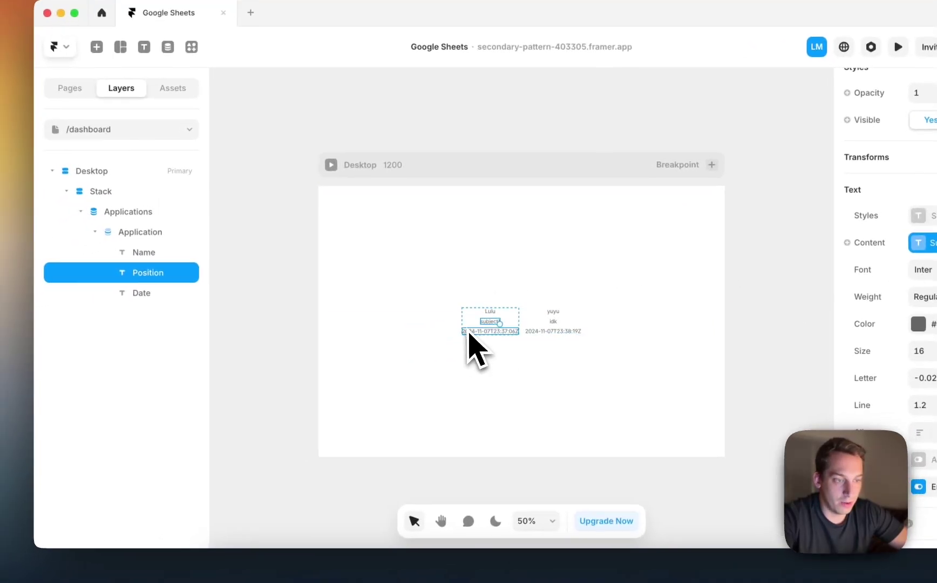
{"action": "left_click", "coordinate": [365, 383]}
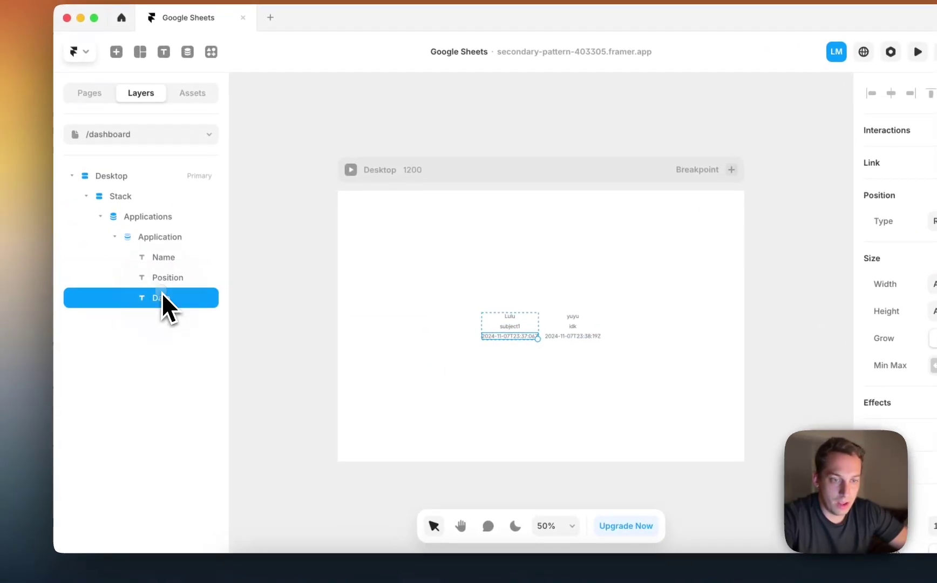
{"action": "double_click", "coordinate": [148, 293]}
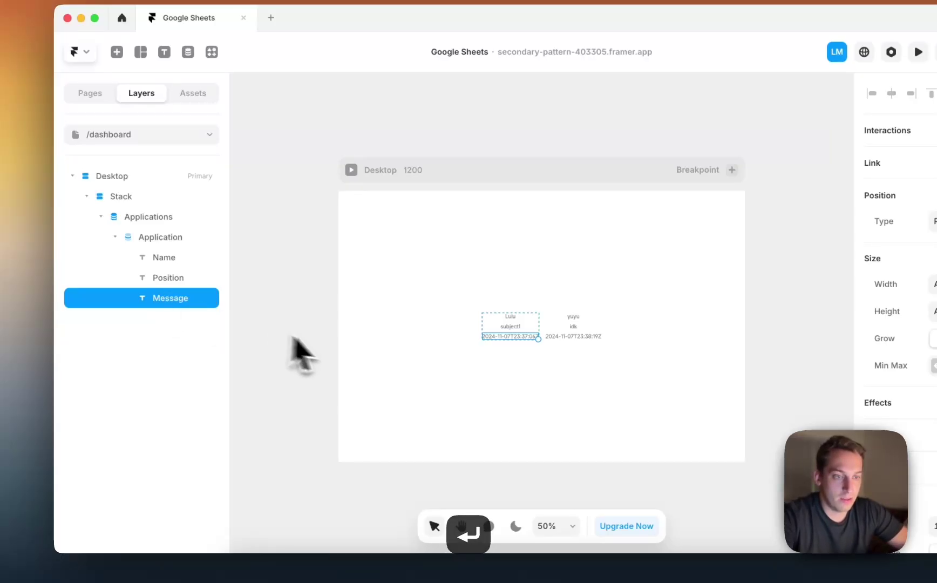
{"action": "left_click", "coordinate": [351, 341]}
{"action": "left_click", "coordinate": [541, 331]}
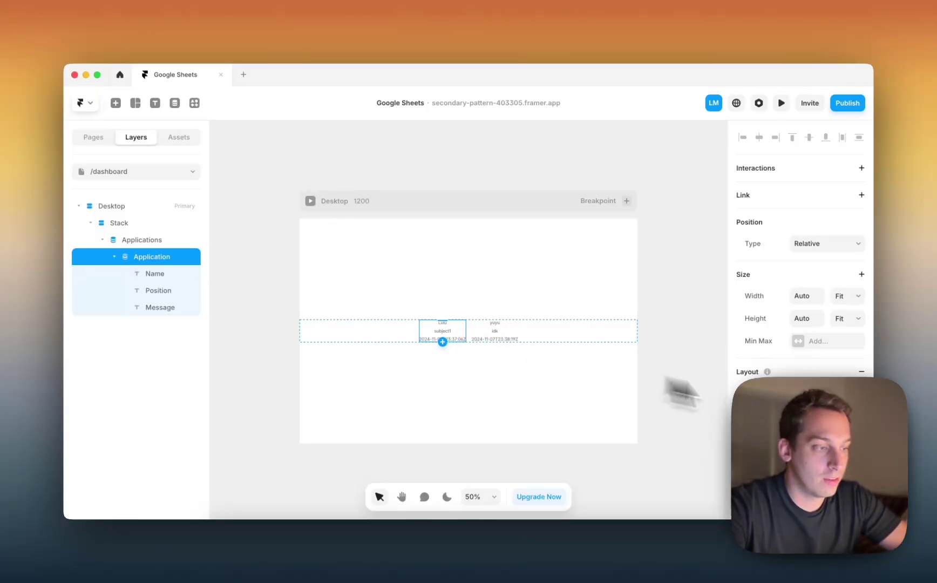
Replace the third text layer's Date binding with the Message field.
{"action": "left_click", "coordinate": [154, 307]}
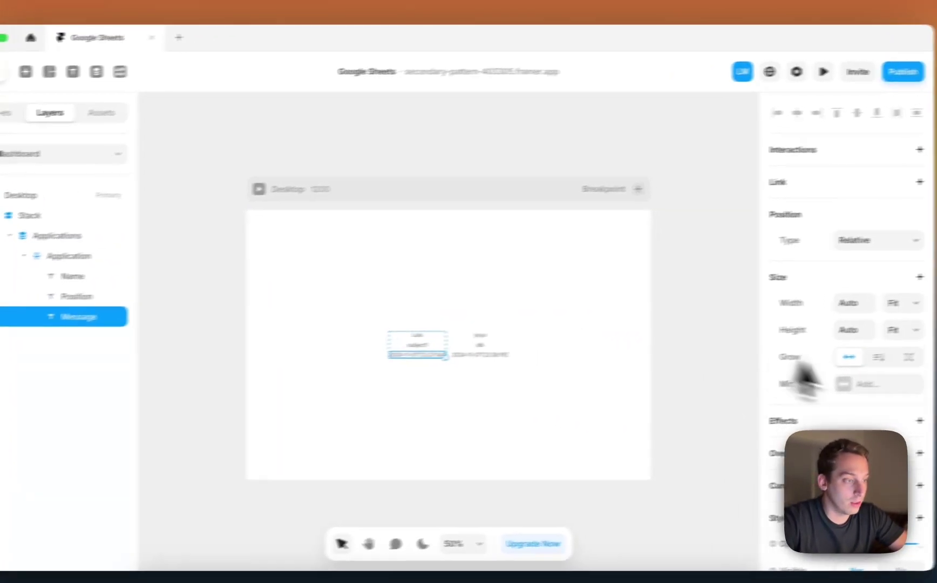
{"action": "scroll", "coordinate": [793, 343], "scroll_direction": "down", "scroll_amount": 5}
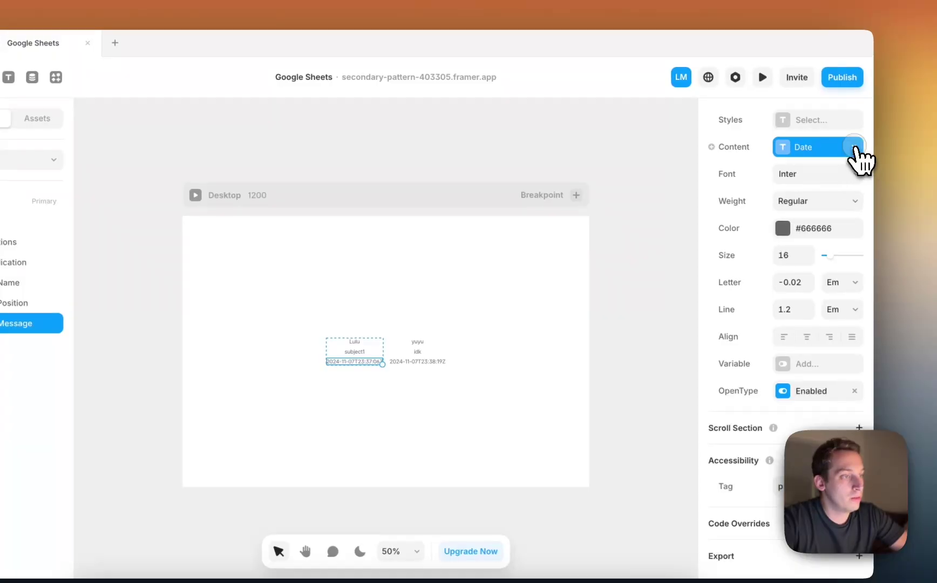
{"action": "left_click", "coordinate": [854, 148]}
{"action": "left_click", "coordinate": [751, 154]}
{"action": "mouse_move", "coordinate": [736, 174]}
{"action": "left_click", "coordinate": [676, 257]}
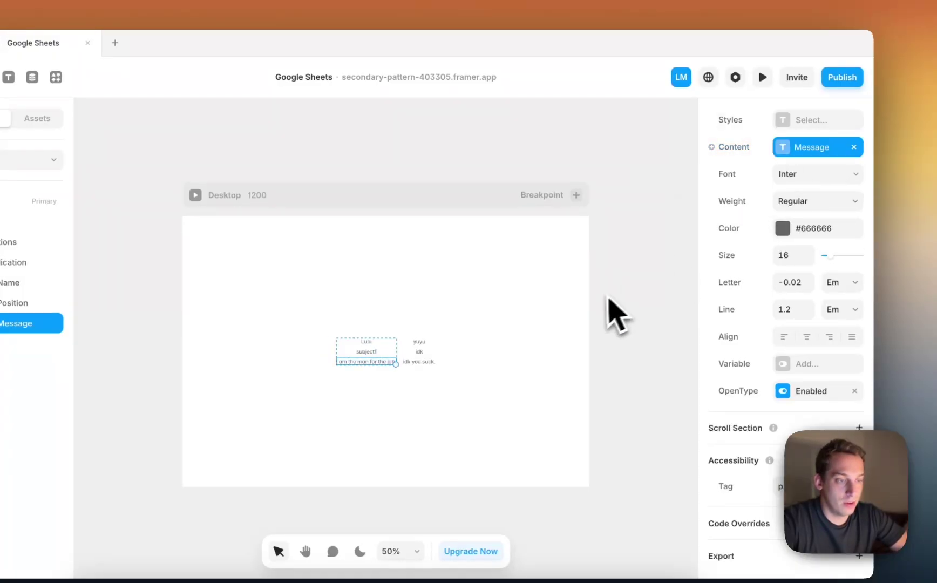
Try Fill width on the message text, then undo it.
{"action": "scroll", "coordinate": [434, 336], "scroll_direction": "up", "scroll_amount": 5}
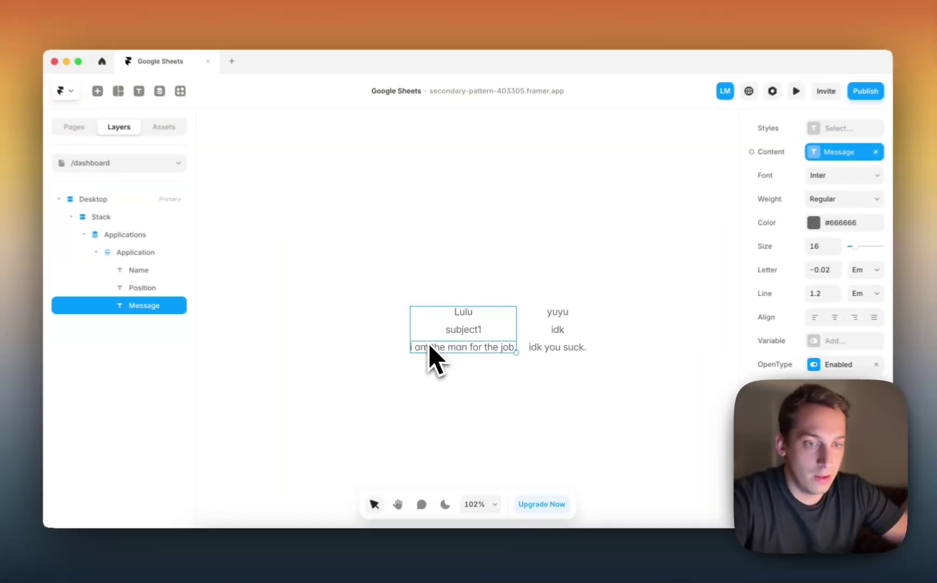
{"action": "scroll", "coordinate": [846, 215], "scroll_direction": "down", "scroll_amount": 5}
{"action": "scroll", "coordinate": [787, 243], "scroll_direction": "up", "scroll_amount": 5}
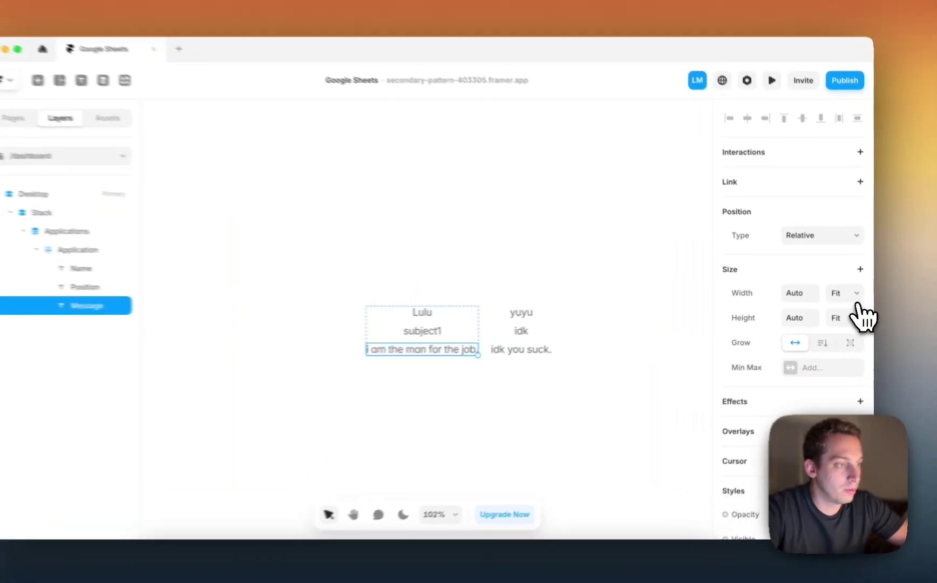
{"action": "left_click", "coordinate": [848, 295]}
{"action": "left_click", "coordinate": [822, 276]}
{"action": "key", "text": "super+z"}
{"action": "key", "text": "super+z"}
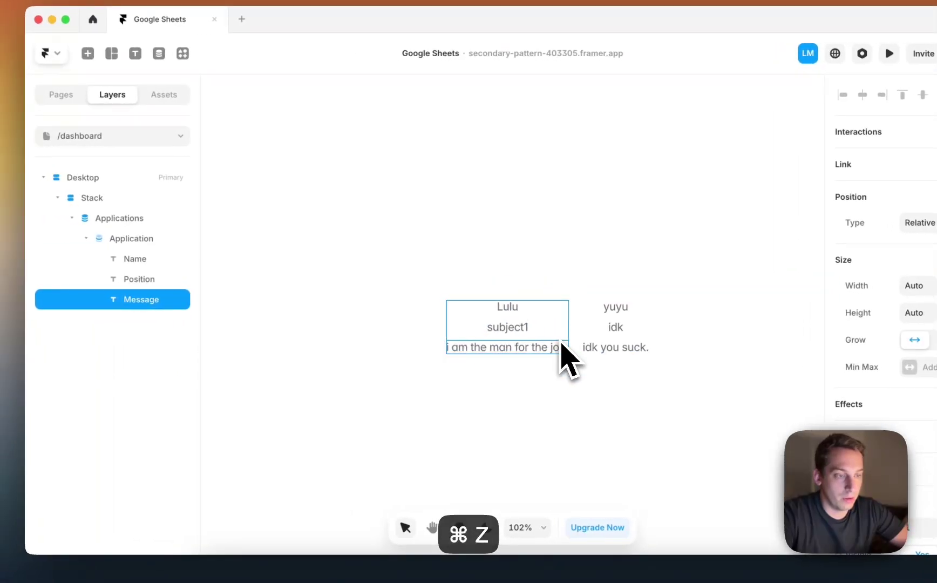
Give the Application entries 20 padding, a solid border and rounded corners.
{"action": "scroll", "coordinate": [456, 340], "scroll_direction": "down", "scroll_amount": 5}
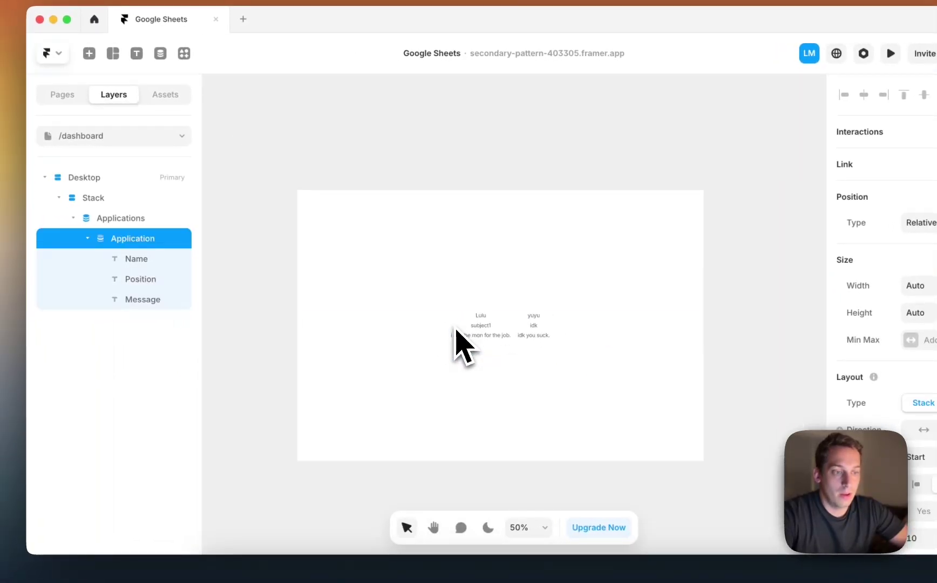
{"action": "left_click", "coordinate": [400, 335]}
{"action": "left_click", "coordinate": [445, 330]}
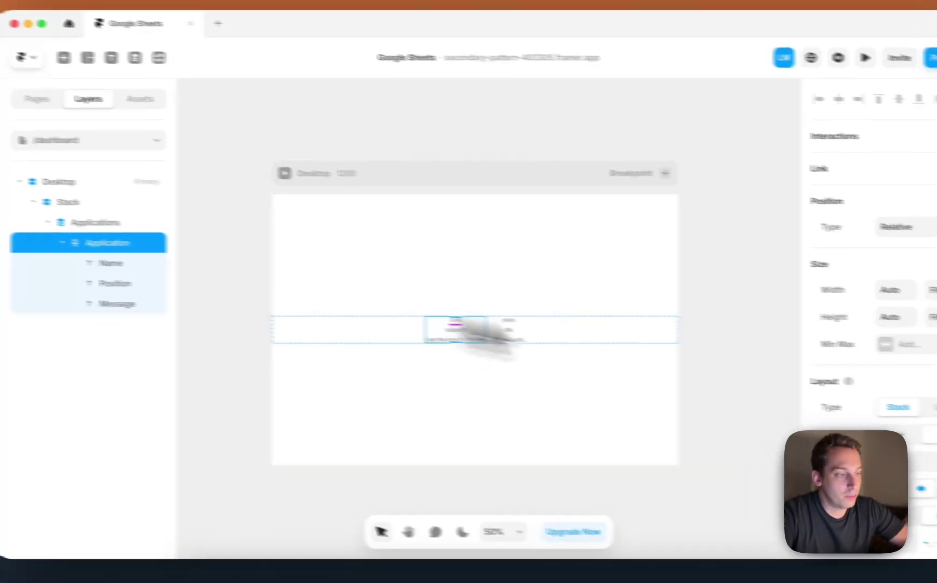
{"action": "scroll", "coordinate": [791, 405], "scroll_direction": "down", "scroll_amount": 8}
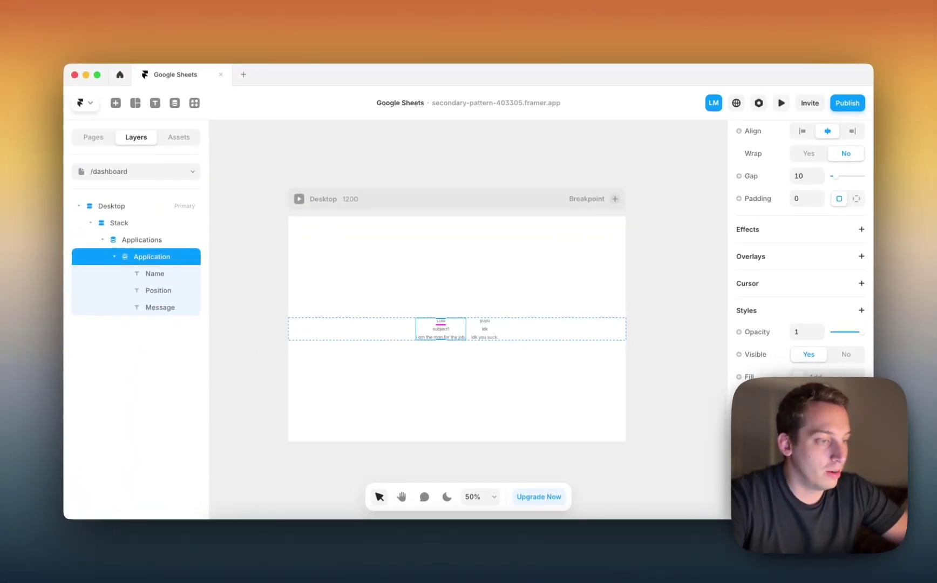
{"action": "scroll", "coordinate": [800, 248], "scroll_direction": "up", "scroll_amount": 5}
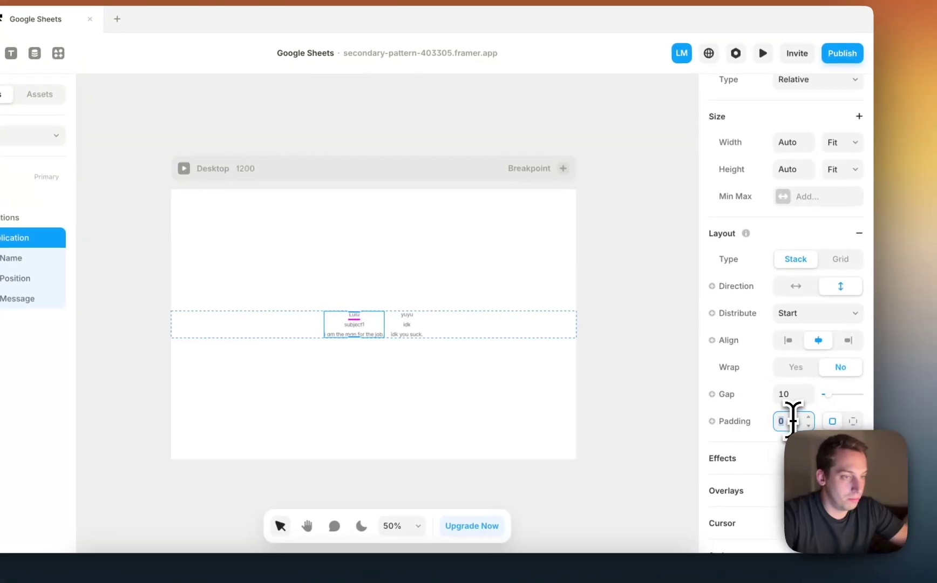
{"action": "key", "text": "shift+Up"}
{"action": "key", "text": "shift+Up"}
{"action": "scroll", "coordinate": [782, 410], "scroll_direction": "down", "scroll_amount": 6}
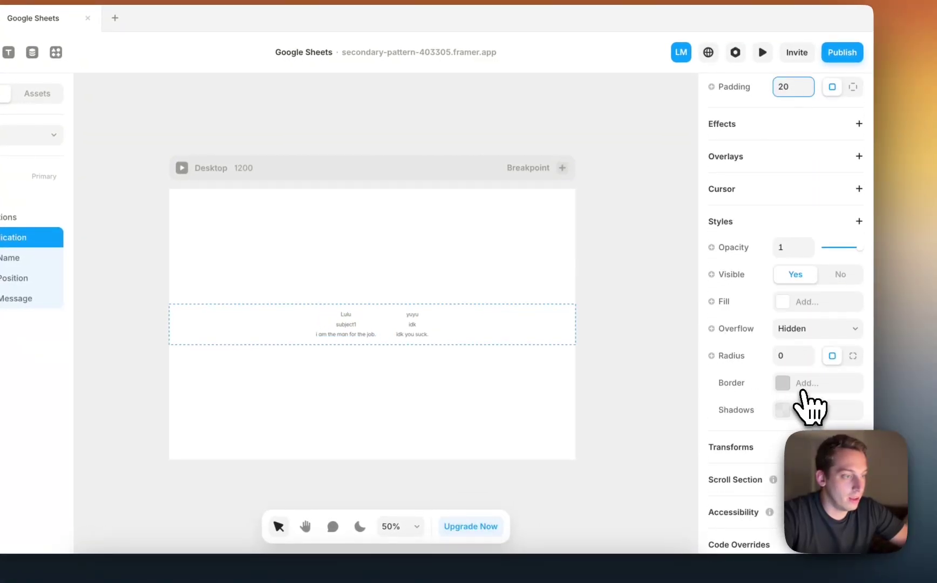
{"action": "left_click", "coordinate": [798, 383]}
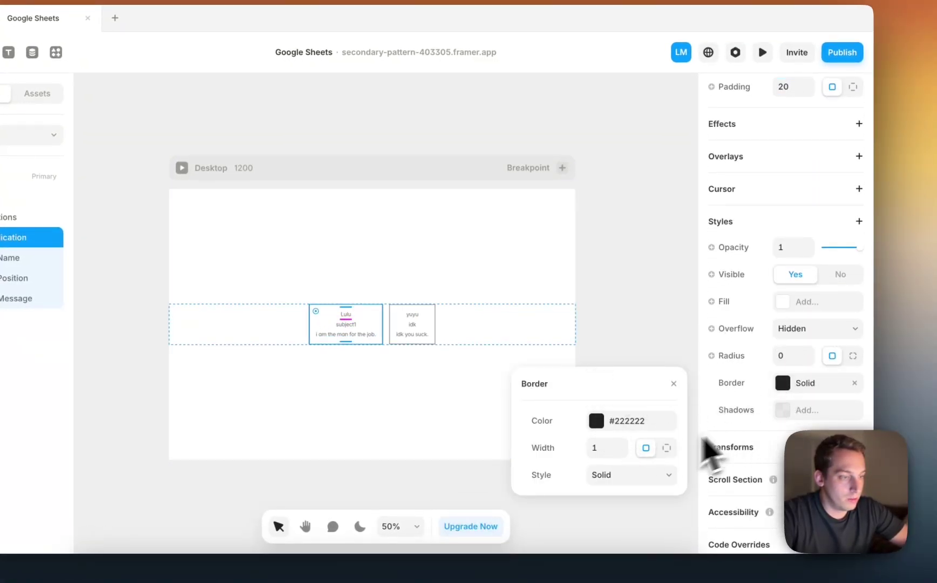
{"action": "left_click", "coordinate": [780, 356]}
{"action": "key", "text": "shift+Up"}
Set the Applications stack to distribute from Start so the cards align left.
{"action": "left_click", "coordinate": [515, 326]}
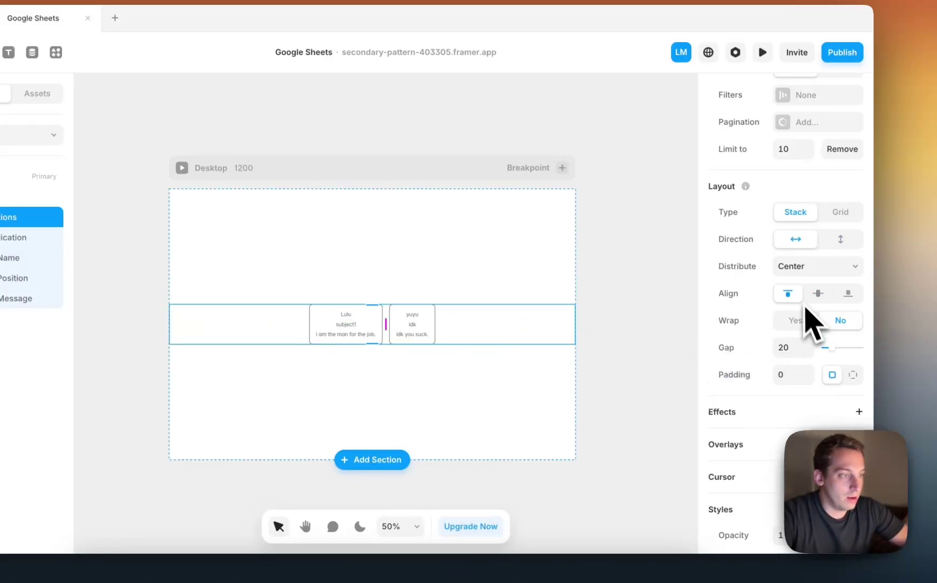
{"action": "scroll", "coordinate": [801, 294], "scroll_direction": "up", "scroll_amount": 6}
{"action": "scroll", "coordinate": [801, 323], "scroll_direction": "down", "scroll_amount": 9}
{"action": "scroll", "coordinate": [804, 373], "scroll_direction": "up", "scroll_amount": 3}
{"action": "left_click", "coordinate": [803, 195]}
{"action": "left_click", "coordinate": [792, 180]}
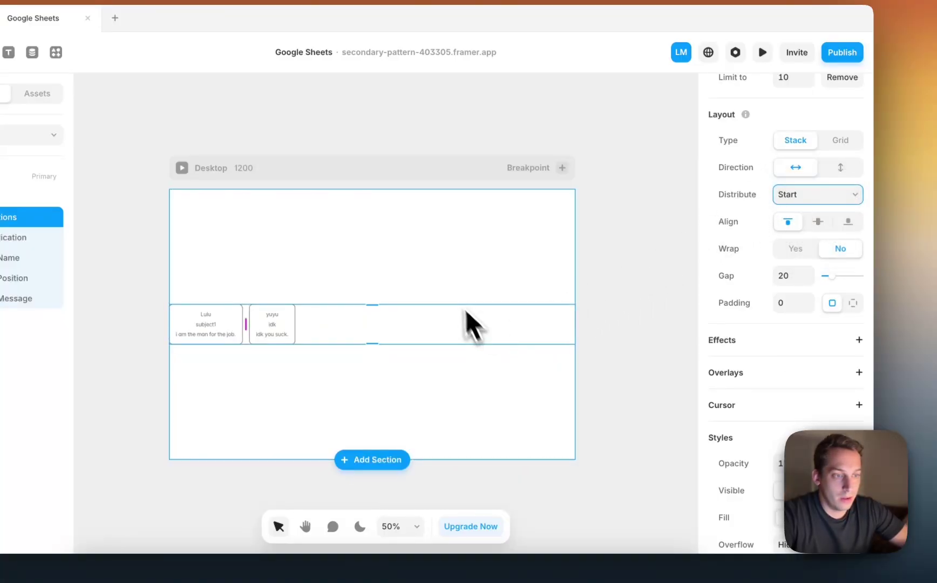
{"action": "left_click", "coordinate": [424, 285]}
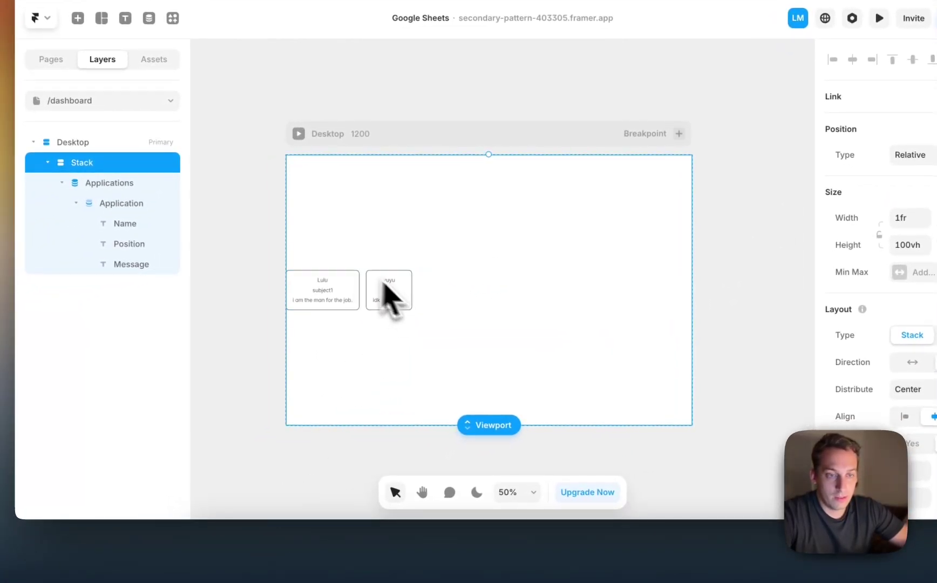
{"action": "scroll", "coordinate": [194, 293], "scroll_direction": "down", "scroll_amount": 1}
{"action": "scroll", "coordinate": [298, 259], "scroll_direction": "down", "scroll_amount": 3}
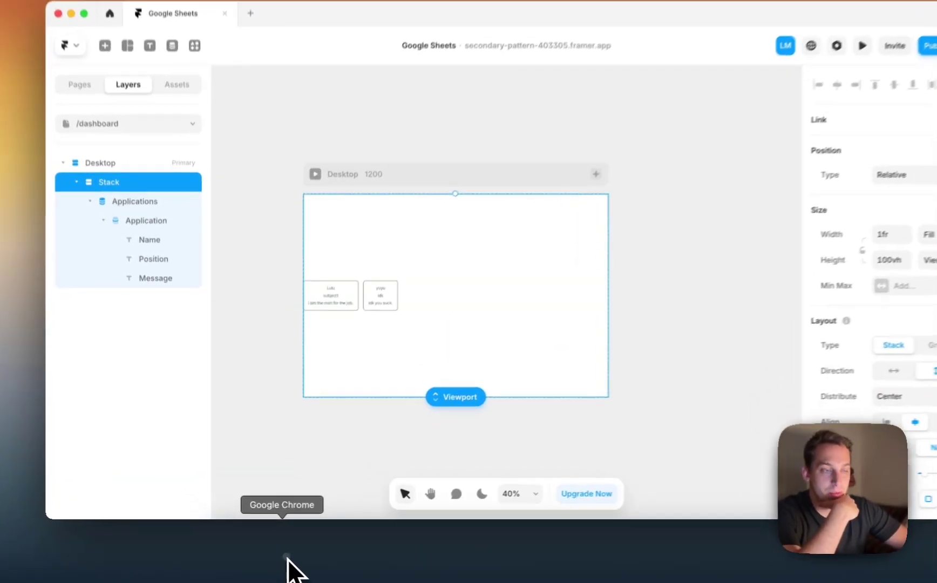
Switch to the Framify site in the browser and show its Feature sections.
{"action": "left_click", "coordinate": [278, 567]}
{"action": "left_click", "coordinate": [229, 74]}
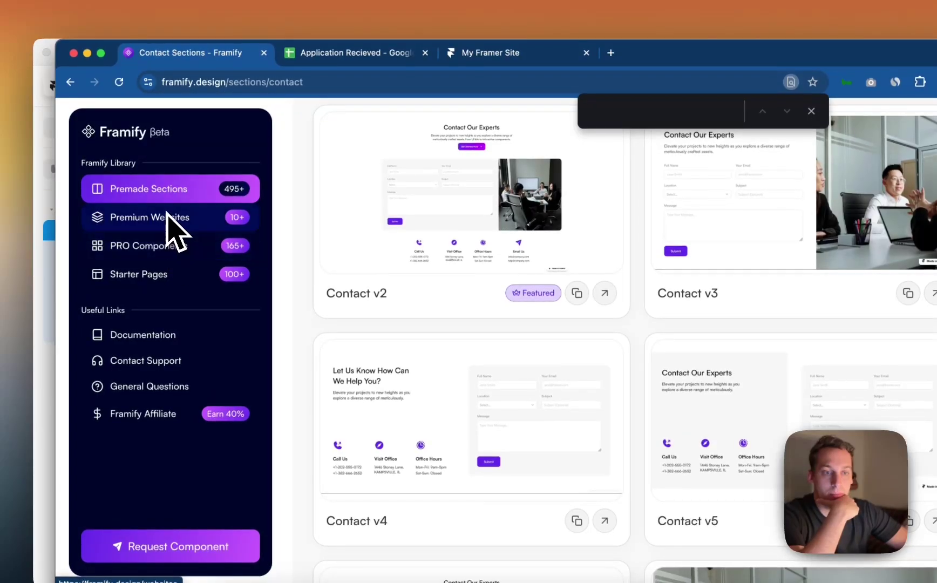
{"action": "scroll", "coordinate": [270, 221], "scroll_direction": "up", "scroll_amount": 10}
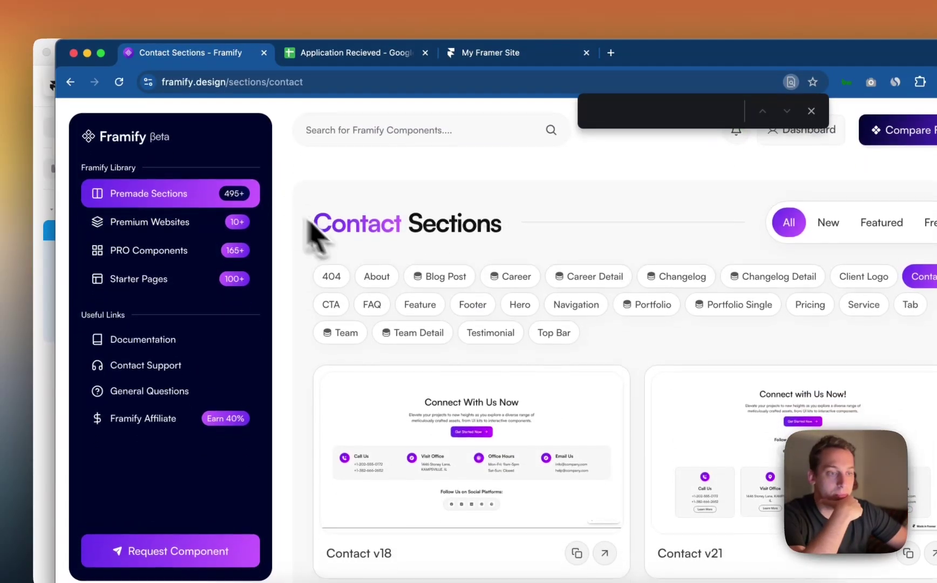
{"action": "left_click", "coordinate": [420, 303]}
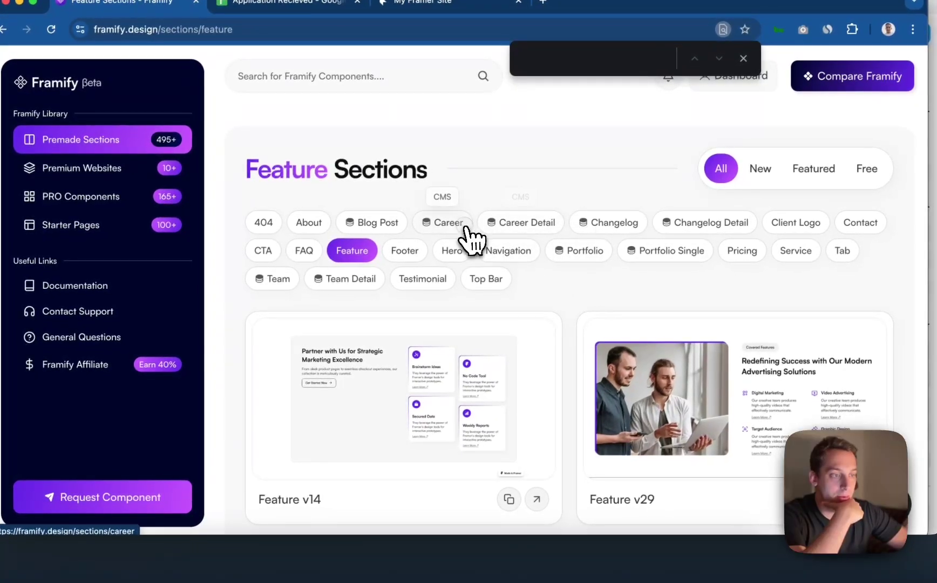
Find Career v6 among the Career section designs, copy it, and return to Framer.
{"action": "left_click", "coordinate": [464, 224]}
{"action": "left_click", "coordinate": [594, 258]}
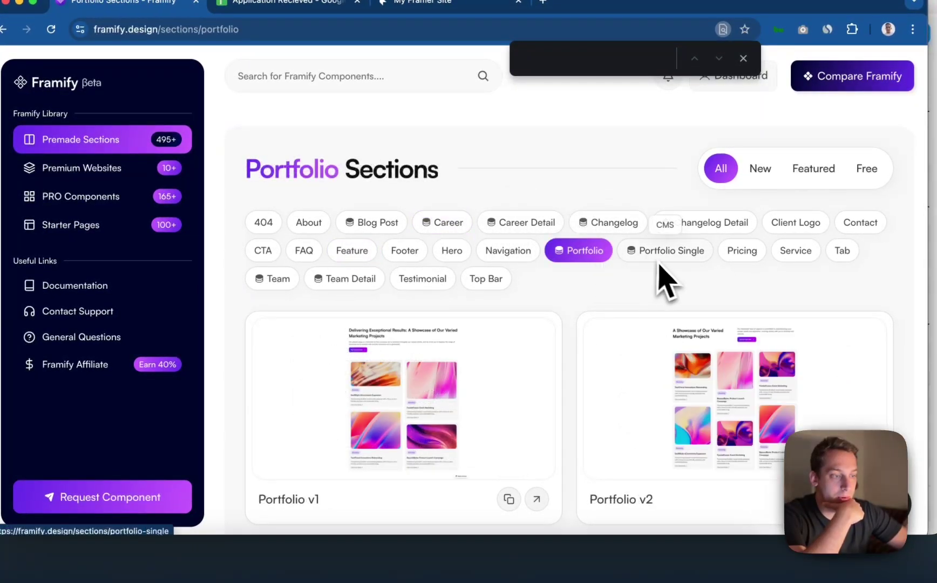
{"action": "scroll", "coordinate": [448, 375], "scroll_direction": "down", "scroll_amount": 1}
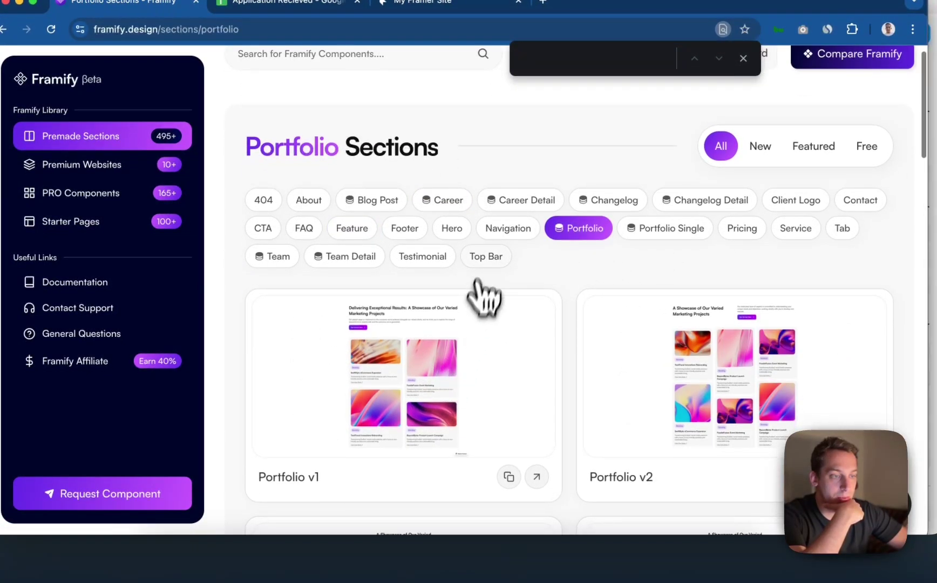
{"action": "left_click", "coordinate": [506, 229]}
{"action": "left_click", "coordinate": [443, 229]}
{"action": "scroll", "coordinate": [486, 359], "scroll_direction": "down", "scroll_amount": 2}
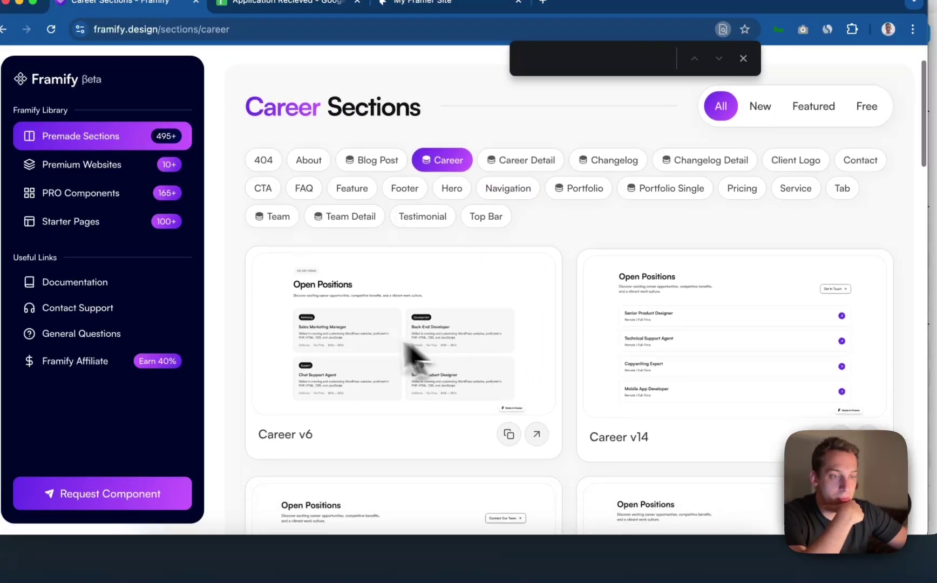
{"action": "left_click", "coordinate": [508, 434]}
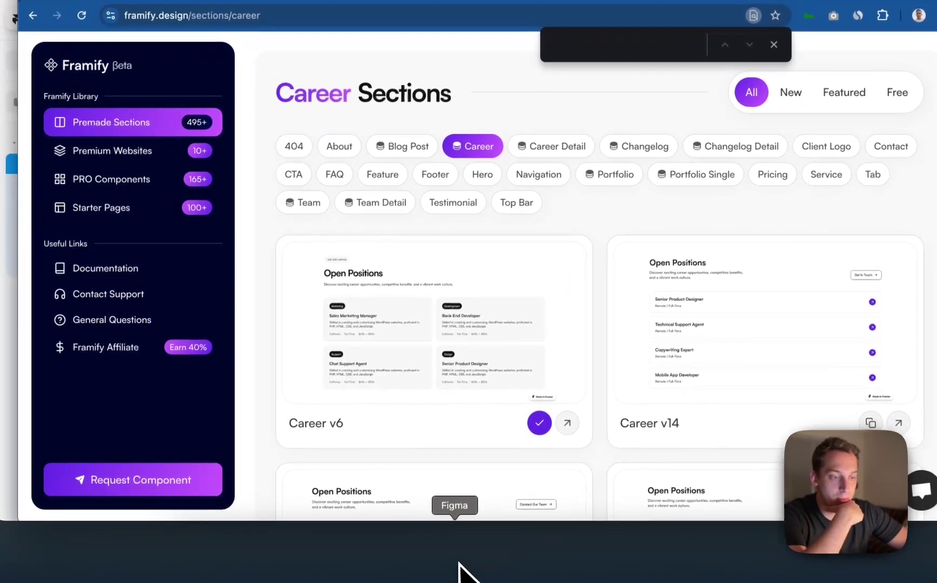
{"action": "left_click", "coordinate": [514, 554]}
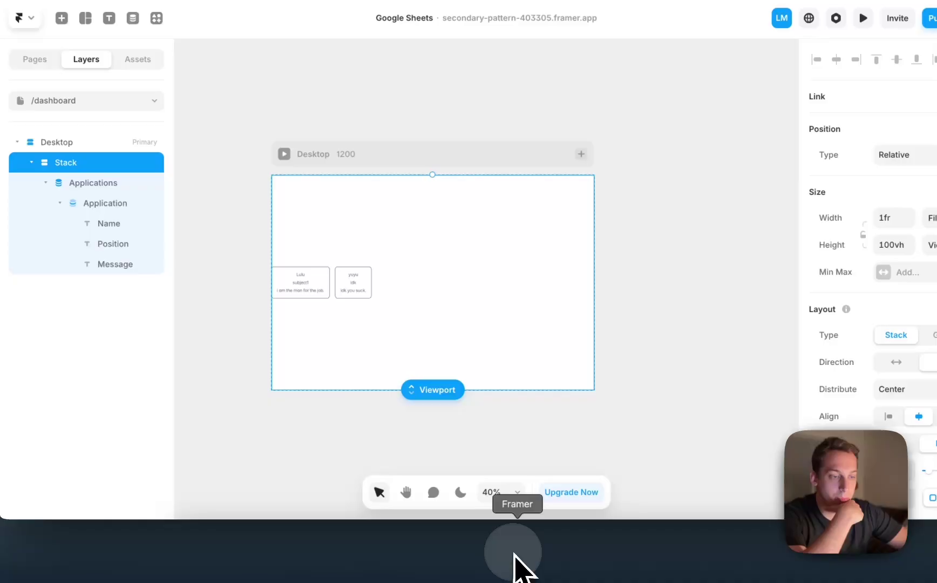
Paste the Career v6 section into Desktop and place it above the Stack layer.
{"action": "left_click", "coordinate": [412, 288]}
{"action": "left_click", "coordinate": [45, 181]}
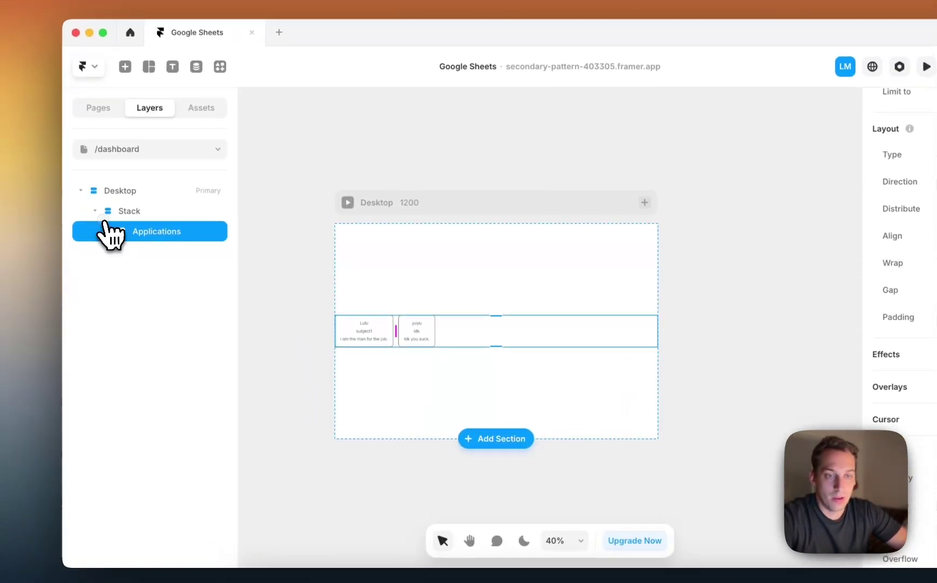
{"action": "left_click", "coordinate": [130, 213]}
{"action": "left_click", "coordinate": [97, 212]}
{"action": "left_click", "coordinate": [144, 193]}
{"action": "key", "text": "super+v"}
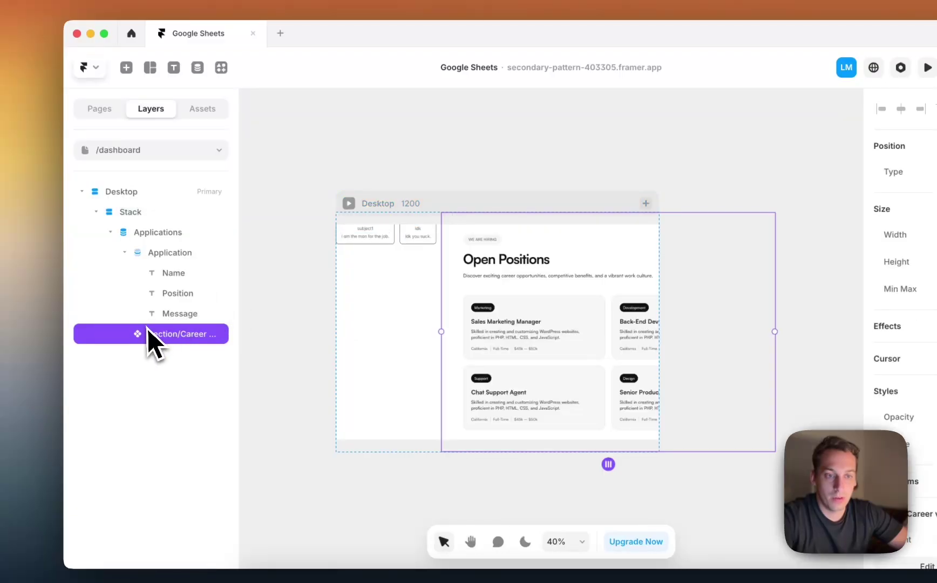
{"action": "left_click_drag", "start_coordinate": [154, 343], "coordinate": [129, 202]}
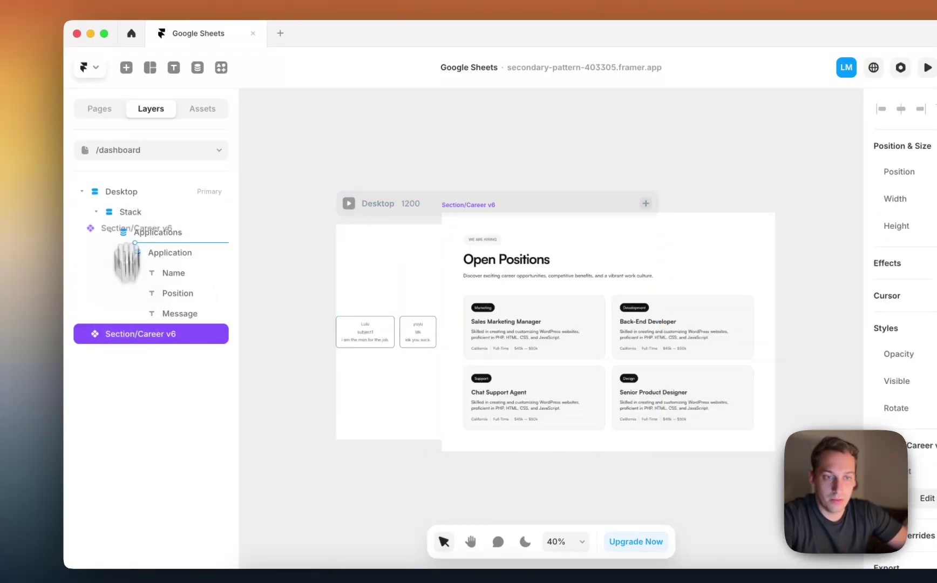
{"action": "left_click_drag", "start_coordinate": [125, 246], "coordinate": [123, 210]}
{"action": "left_click", "coordinate": [96, 232]}
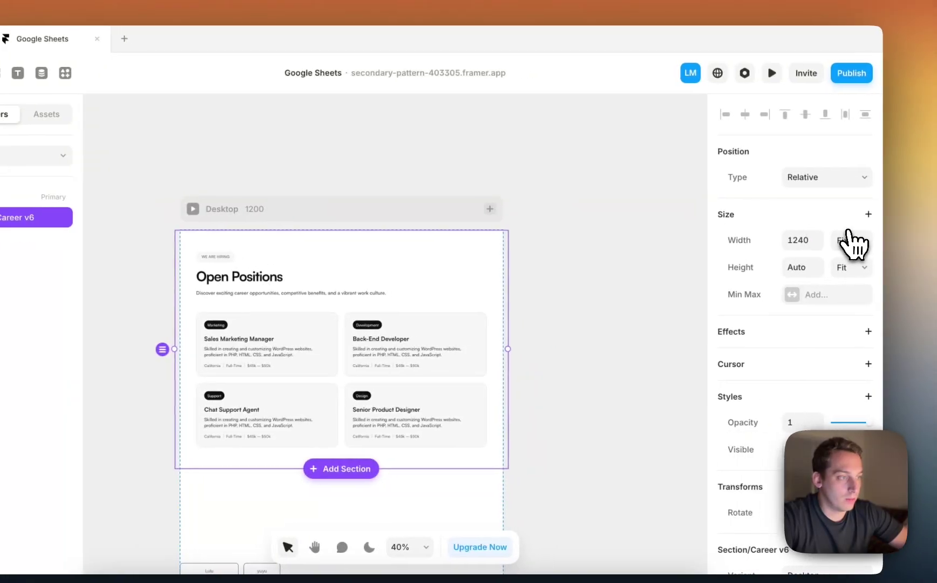
Make the Career v6 section fill the full width and unlink it, replacing all copies.
{"action": "left_click", "coordinate": [843, 243]}
{"action": "left_click", "coordinate": [831, 271]}
{"action": "right_click", "coordinate": [417, 362]}
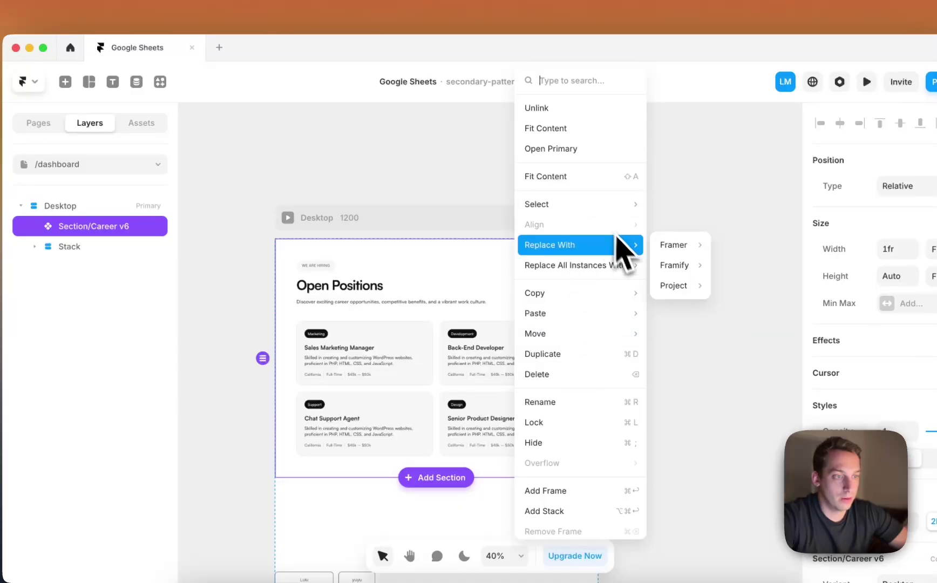
{"action": "double_click", "coordinate": [407, 317]}
{"action": "left_click", "coordinate": [488, 372]}
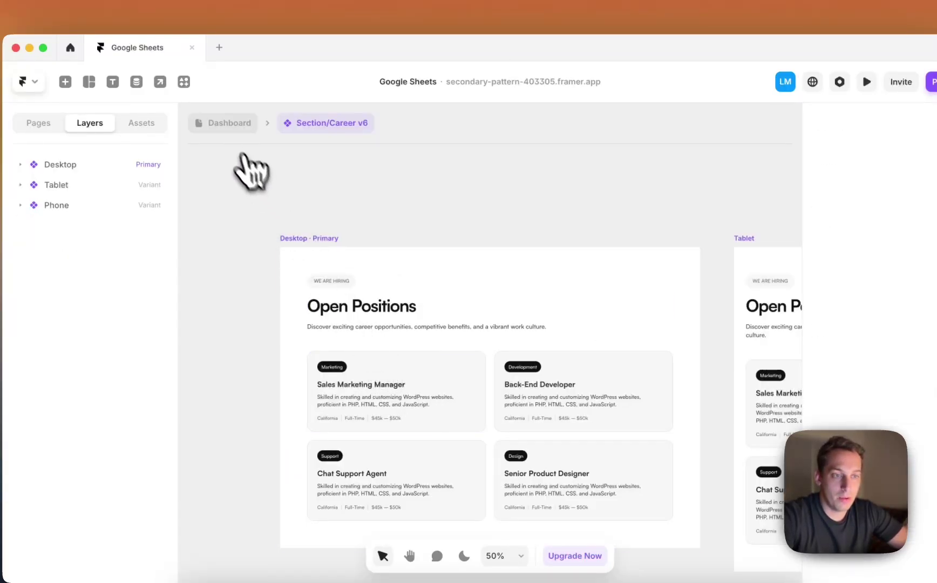
Detach the Career v6 section instance and open the Sales Marketing Manager card component.
{"action": "left_click", "coordinate": [224, 123]}
{"action": "right_click", "coordinate": [377, 337]}
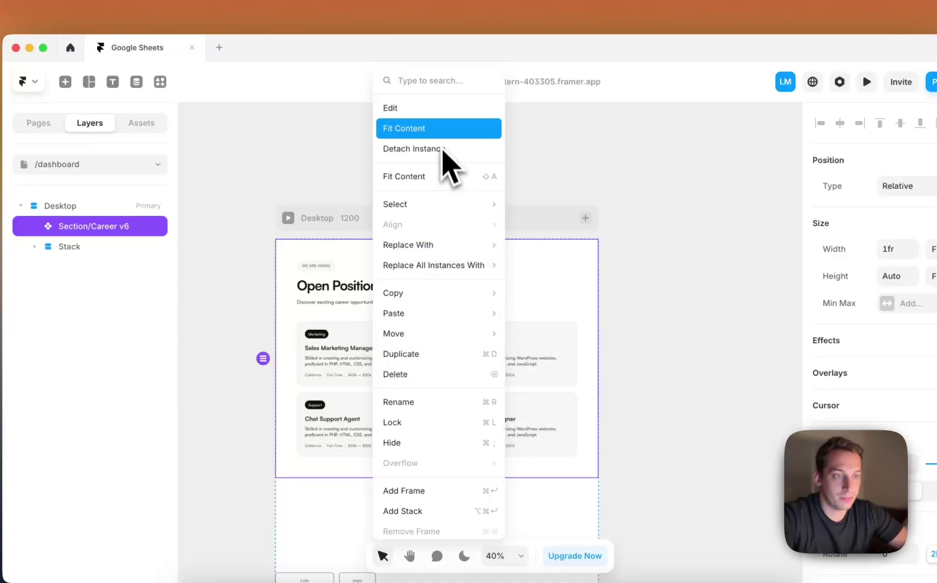
{"action": "left_click", "coordinate": [439, 150]}
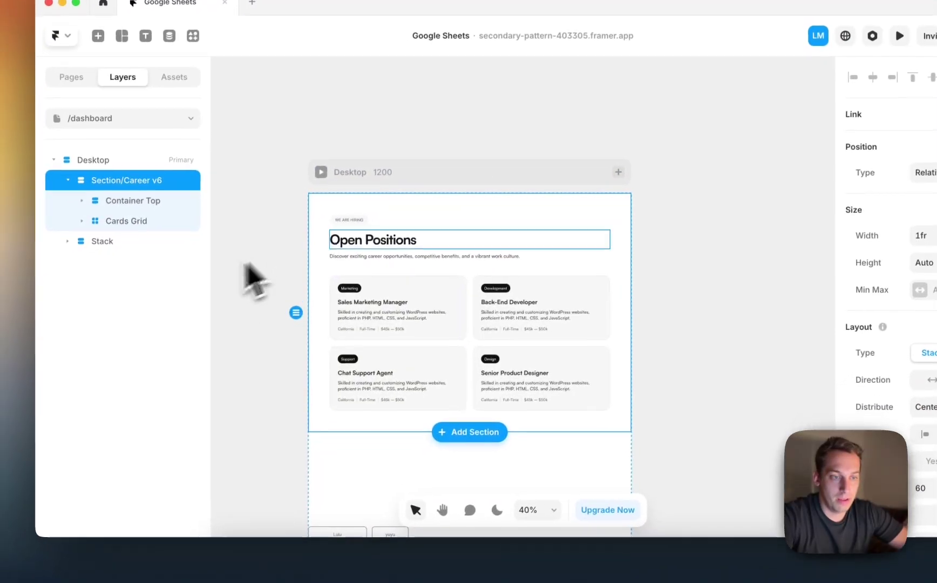
{"action": "left_click", "coordinate": [341, 348]}
{"action": "double_click", "coordinate": [362, 345]}
Unlink the career card and detach the Sales Marketing Manager card instance on the dashboard.
{"action": "left_click", "coordinate": [515, 321]}
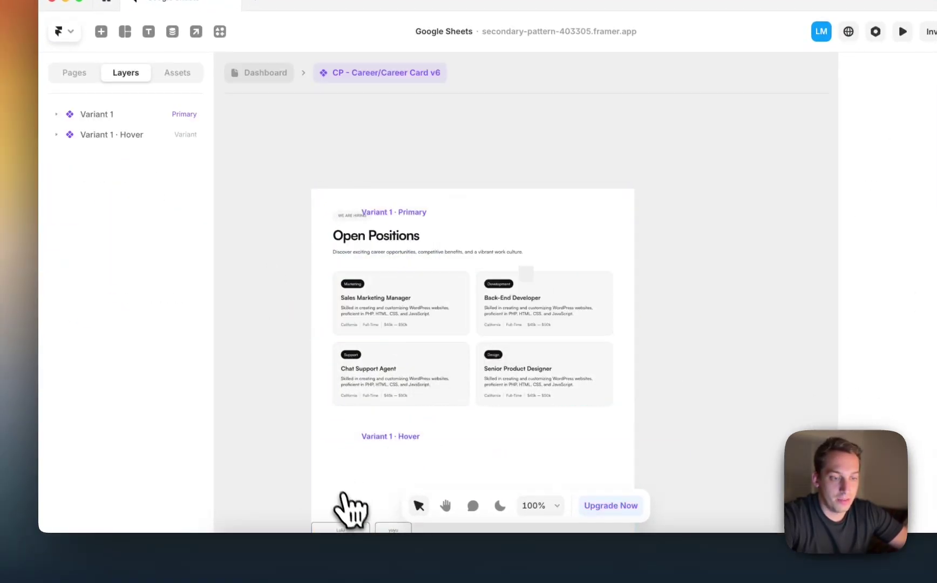
{"action": "left_click", "coordinate": [268, 72]}
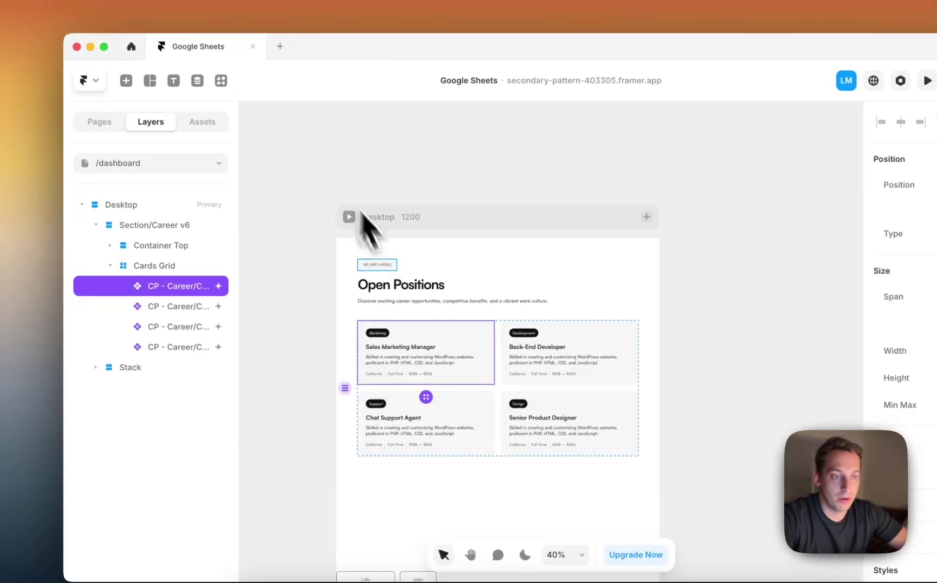
{"action": "right_click", "coordinate": [411, 367]}
{"action": "left_click", "coordinate": [468, 151]}
Move the detached card's layer into Stack and onto the Application item.
{"action": "scroll", "coordinate": [470, 324], "scroll_direction": "down", "scroll_amount": 3}
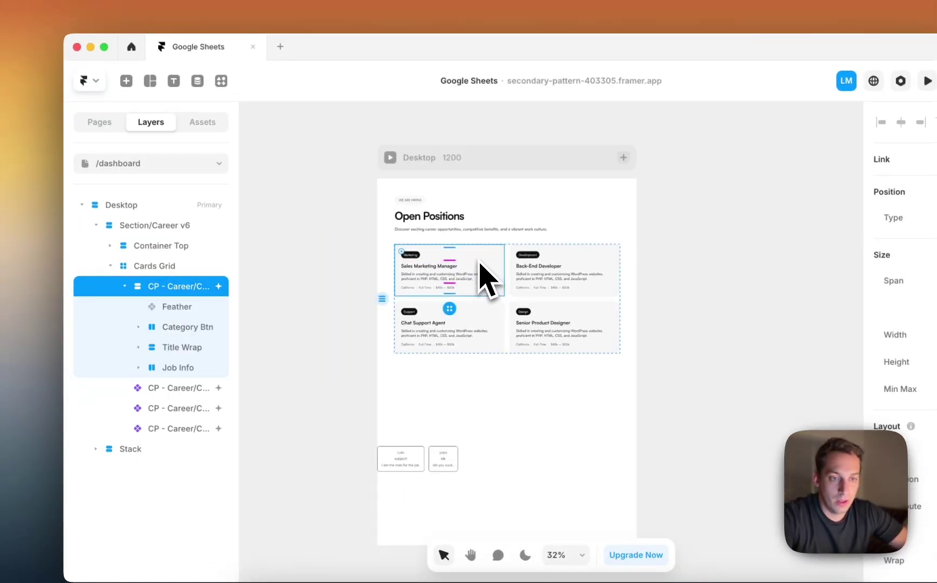
{"action": "left_click", "coordinate": [140, 287]}
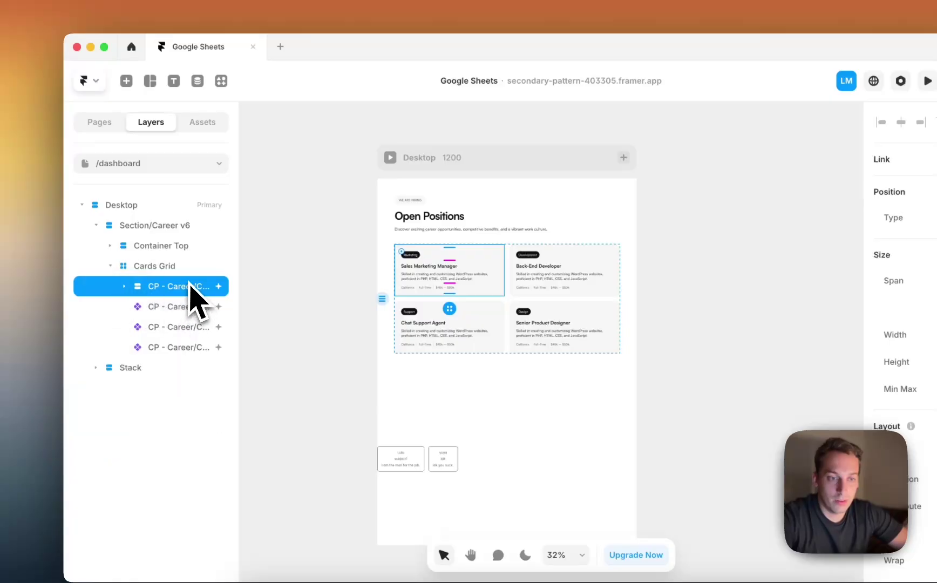
{"action": "left_click_drag", "start_coordinate": [168, 354], "coordinate": [161, 365]}
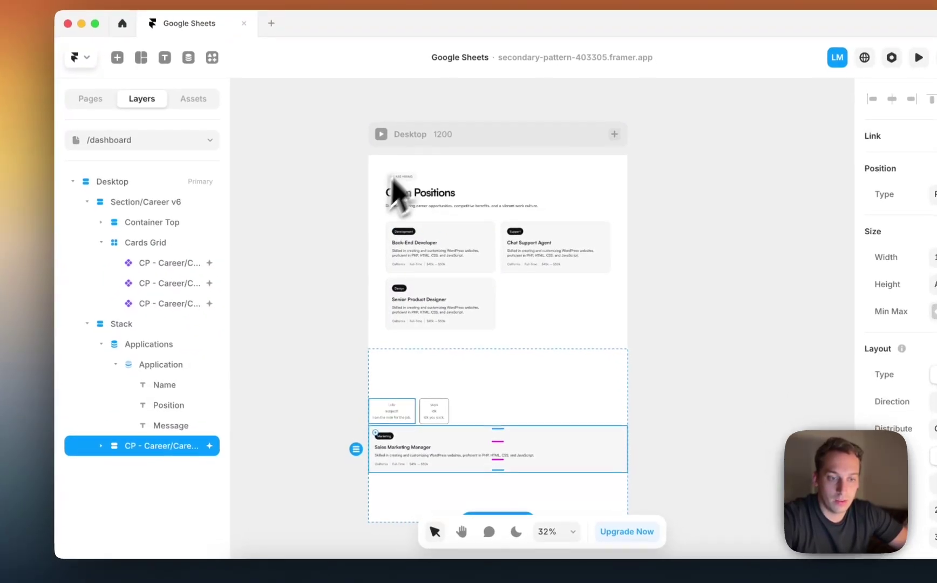
{"action": "left_click_drag", "start_coordinate": [149, 404], "coordinate": [146, 374]}
Delete the Name, Position and Message text layers.
{"action": "scroll", "coordinate": [361, 438], "scroll_direction": "up", "scroll_amount": 5}
{"action": "left_click", "coordinate": [157, 406]}
{"action": "left_click", "coordinate": [159, 444], "text": "shift"}
{"action": "key", "text": "BackSpace"}
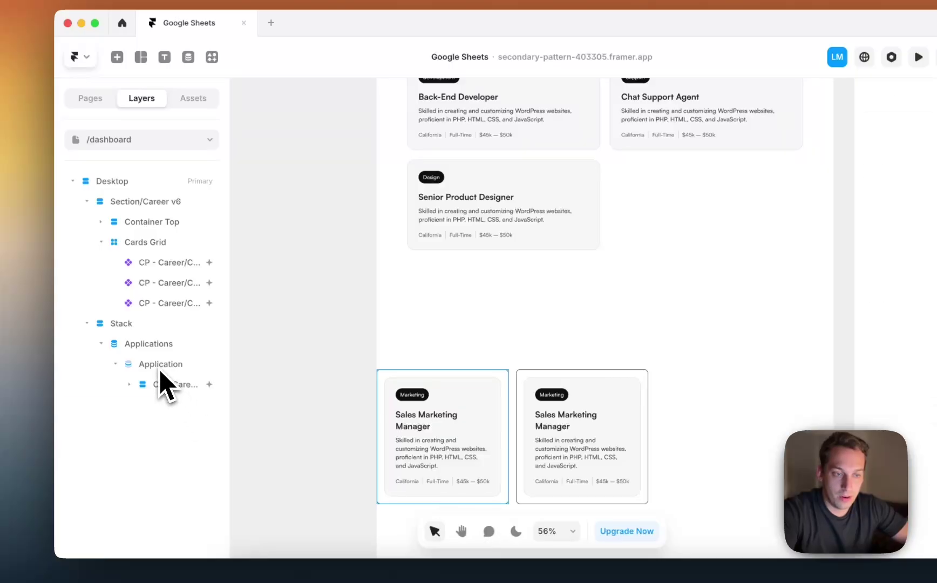
Remove the Application item's border and set its radius to 16 and padding to 0.
{"action": "left_click", "coordinate": [161, 363]}
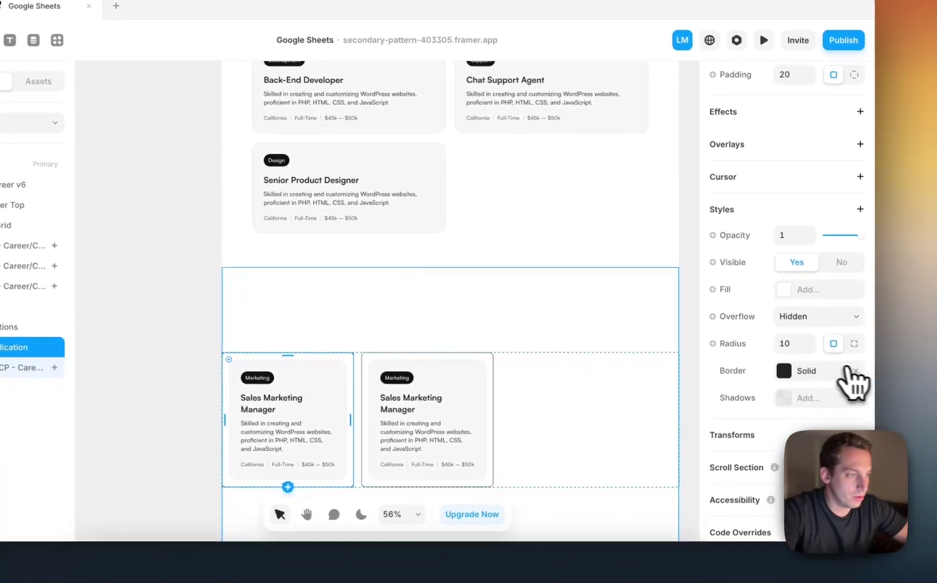
{"action": "left_click", "coordinate": [855, 371]}
{"action": "scroll", "coordinate": [791, 368], "scroll_direction": "down", "scroll_amount": 1}
{"action": "left_click", "coordinate": [788, 305]}
{"action": "type", "text": "16"}
{"action": "scroll", "coordinate": [785, 302], "scroll_direction": "down", "scroll_amount": 1}
{"action": "scroll", "coordinate": [782, 303], "scroll_direction": "up", "scroll_amount": 5}
{"action": "left_click", "coordinate": [786, 341]}
{"action": "type", "text": "0"}
{"action": "key", "text": "Return"}
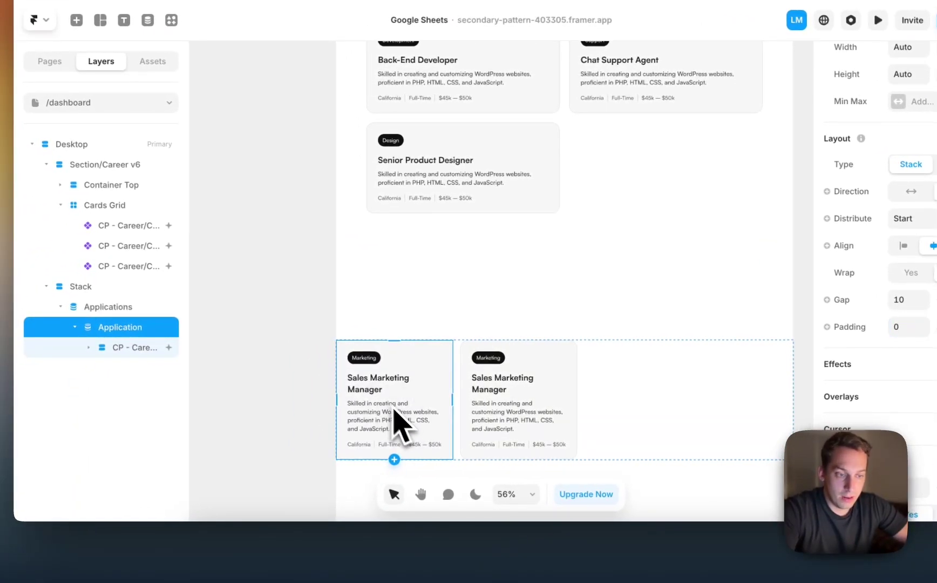
Bind the card's title to the Name field and its description to Message.
{"action": "double_click", "coordinate": [363, 387]}
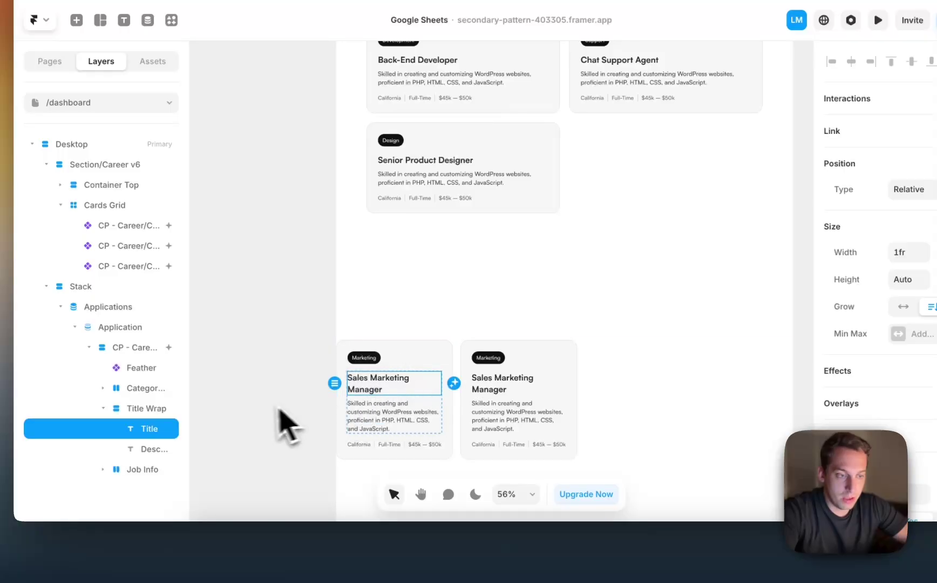
{"action": "scroll", "coordinate": [903, 350], "scroll_direction": "down", "scroll_amount": 5}
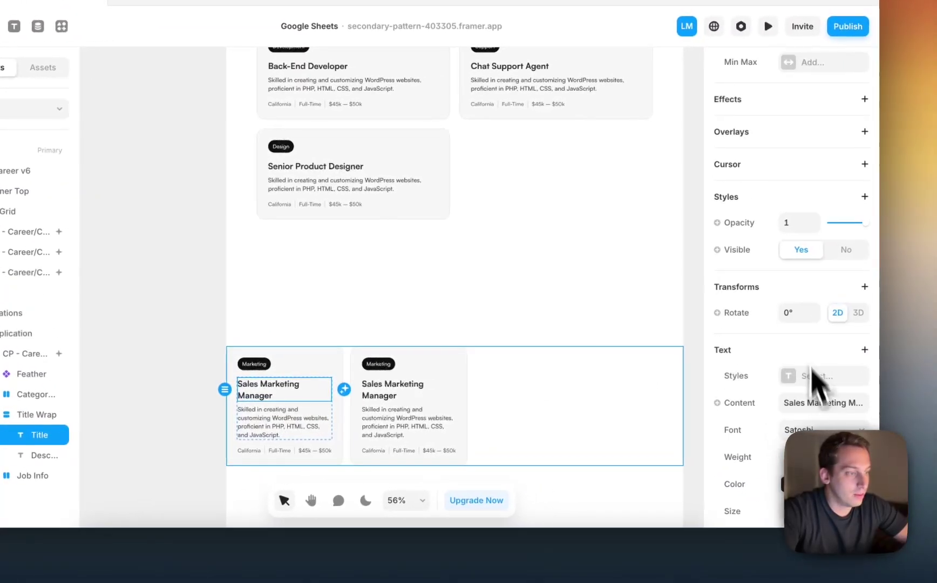
{"action": "scroll", "coordinate": [813, 378], "scroll_direction": "down", "scroll_amount": 2}
{"action": "mouse_move", "coordinate": [734, 403]}
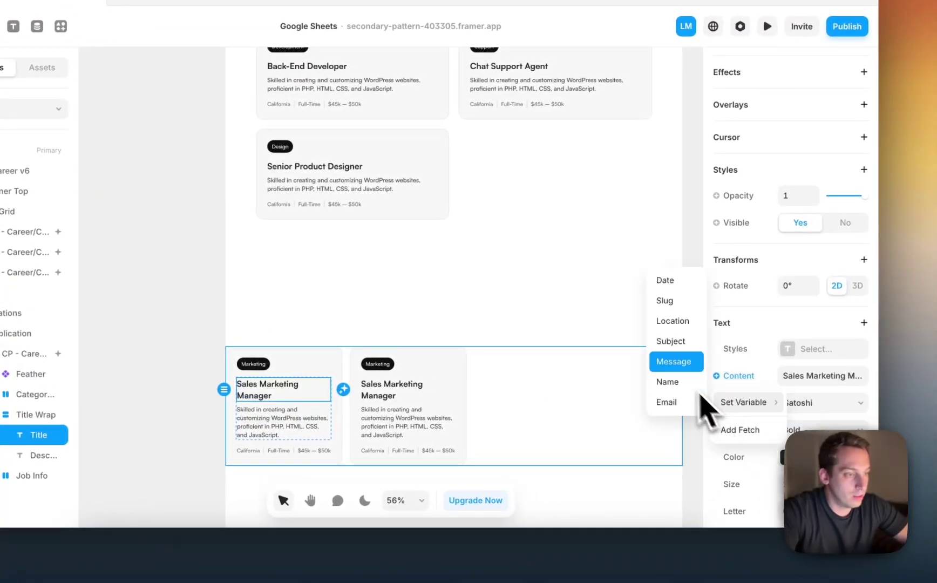
{"action": "left_click", "coordinate": [666, 381]}
{"action": "left_click", "coordinate": [285, 425]}
{"action": "scroll", "coordinate": [774, 411], "scroll_direction": "down", "scroll_amount": 5}
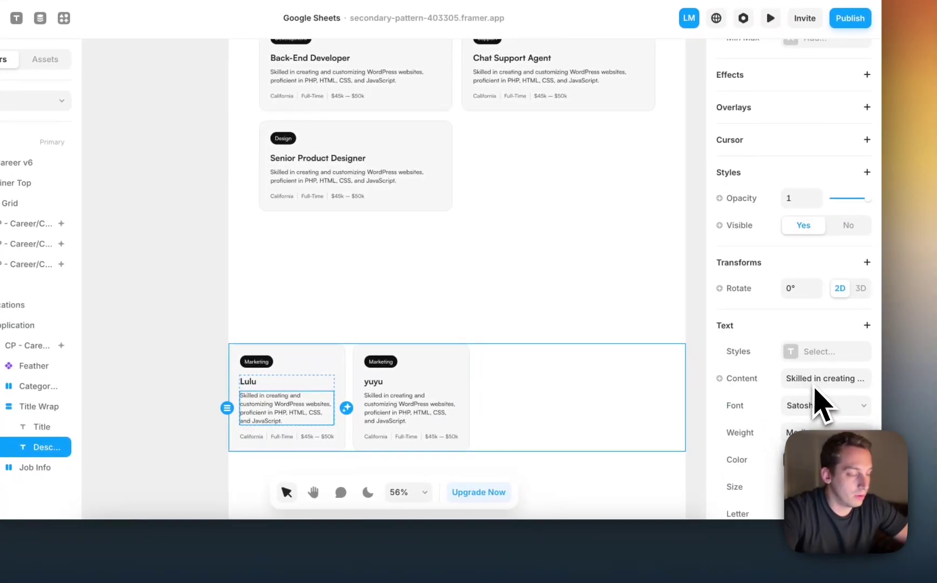
{"action": "mouse_move", "coordinate": [739, 410]}
{"action": "left_click", "coordinate": [686, 364]}
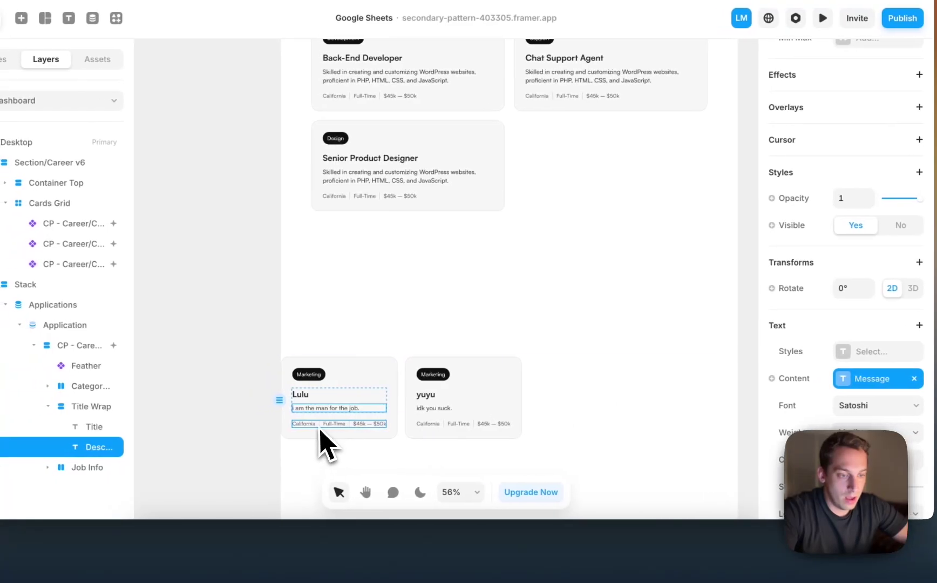
Bind the job-info location text to Location and the Full-Time text to Subject.
{"action": "left_click", "coordinate": [321, 427]}
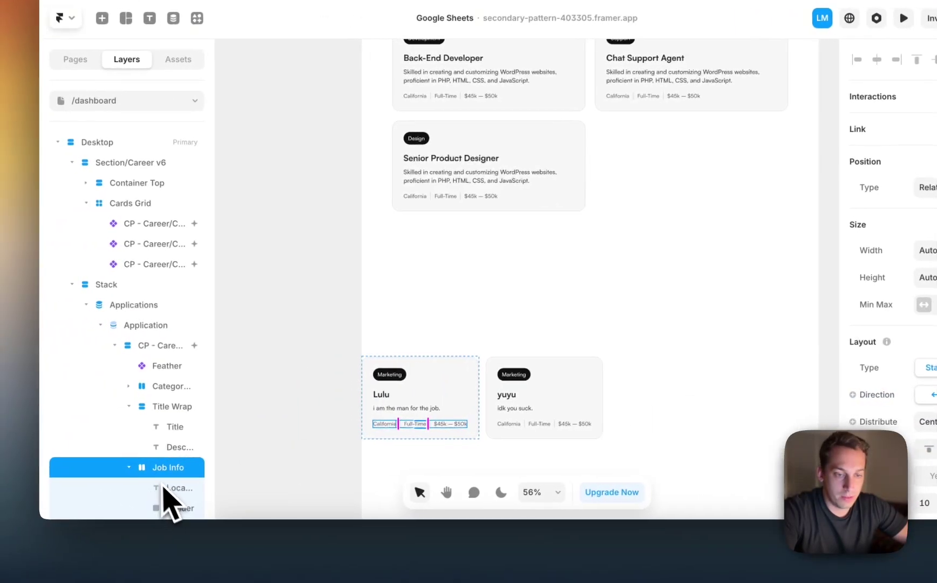
{"action": "left_click", "coordinate": [162, 488]}
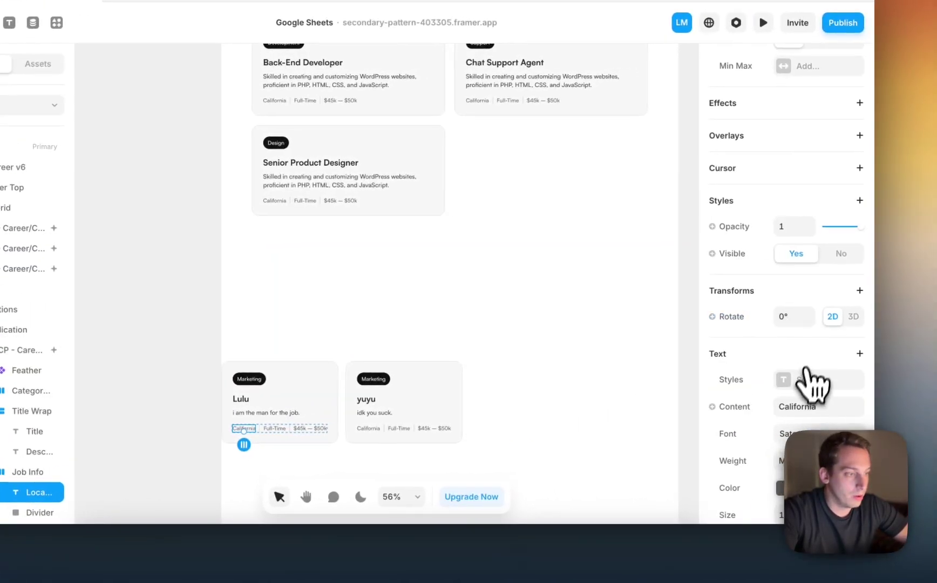
{"action": "left_click", "coordinate": [791, 382]}
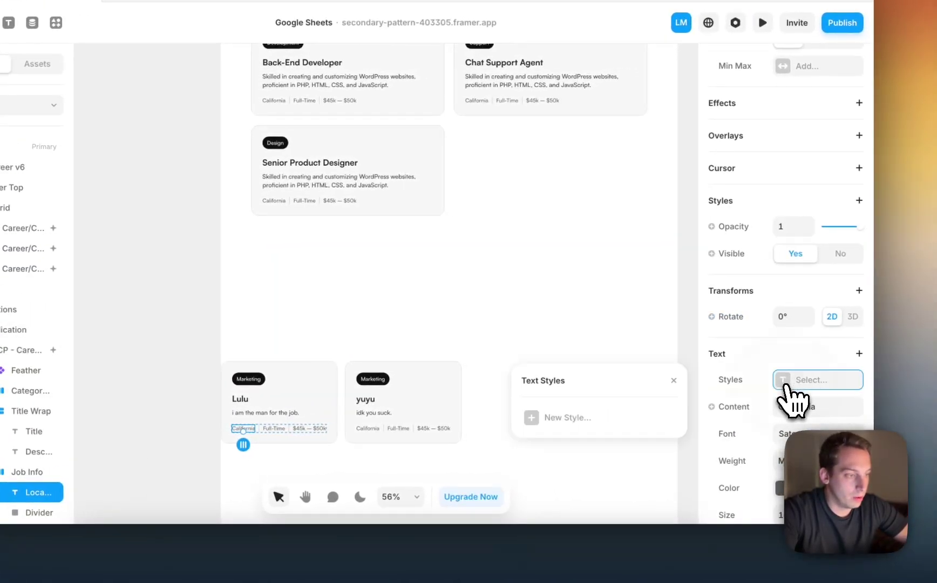
{"action": "left_click", "coordinate": [749, 412]}
{"action": "mouse_move", "coordinate": [744, 436]}
{"action": "left_click", "coordinate": [668, 352]}
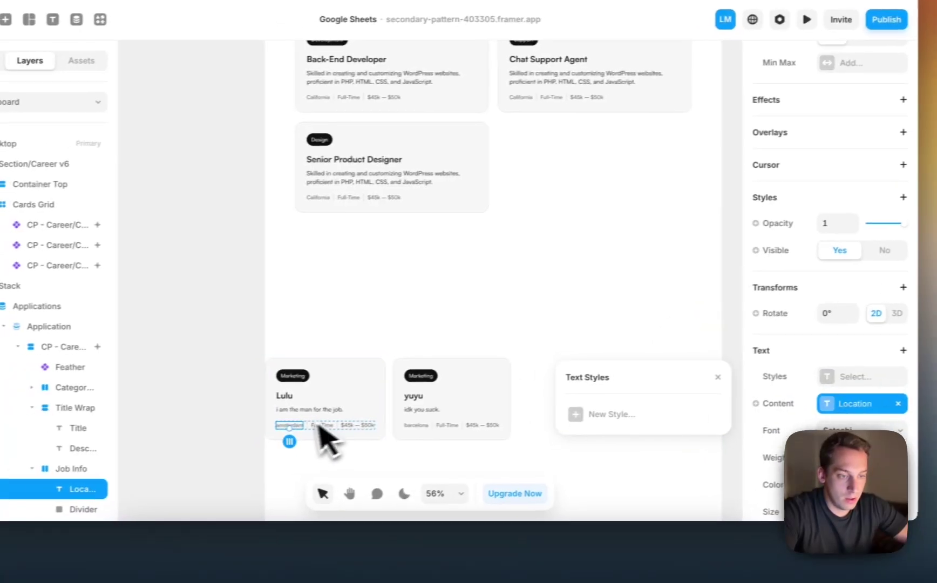
{"action": "left_click", "coordinate": [322, 425]}
{"action": "scroll", "coordinate": [788, 400], "scroll_direction": "down", "scroll_amount": 5}
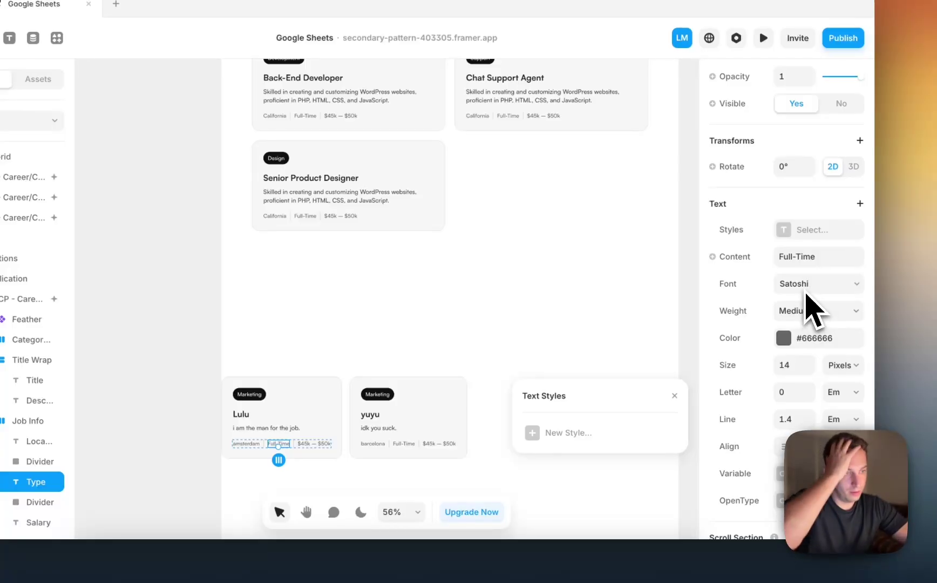
{"action": "left_click", "coordinate": [734, 258]}
{"action": "mouse_move", "coordinate": [729, 285]}
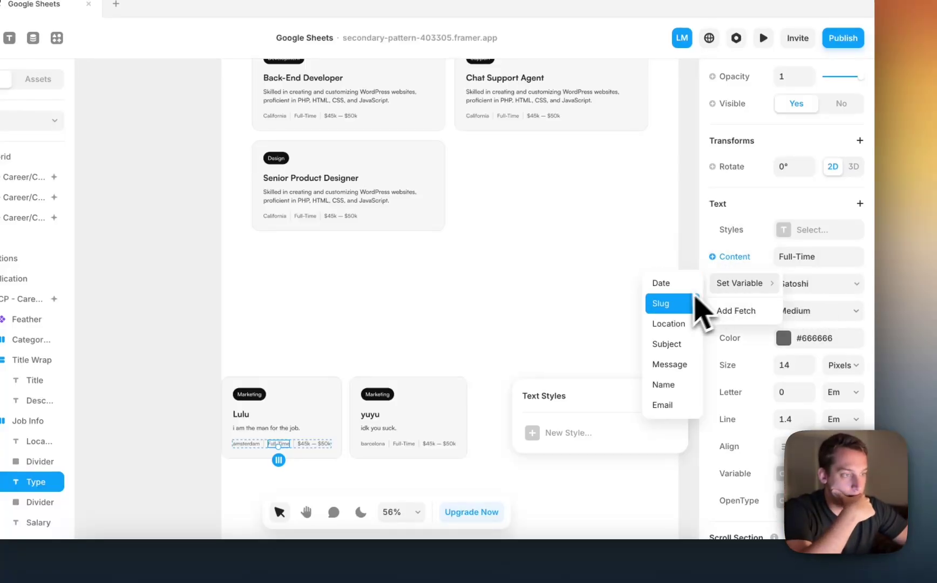
{"action": "left_click", "coordinate": [674, 344]}
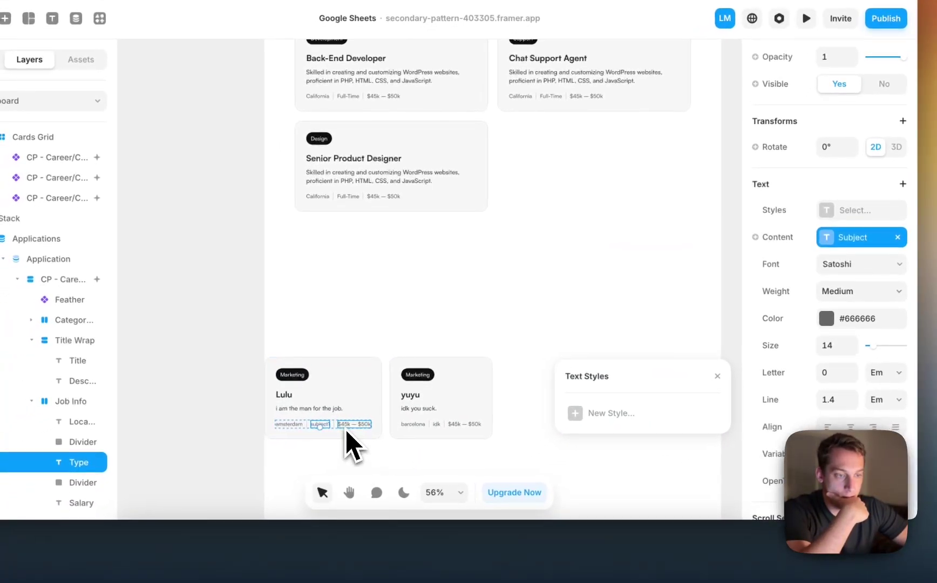
Bind the salary text to the Email field.
{"action": "left_click", "coordinate": [316, 443]}
{"action": "scroll", "coordinate": [858, 355], "scroll_direction": "down", "scroll_amount": 7}
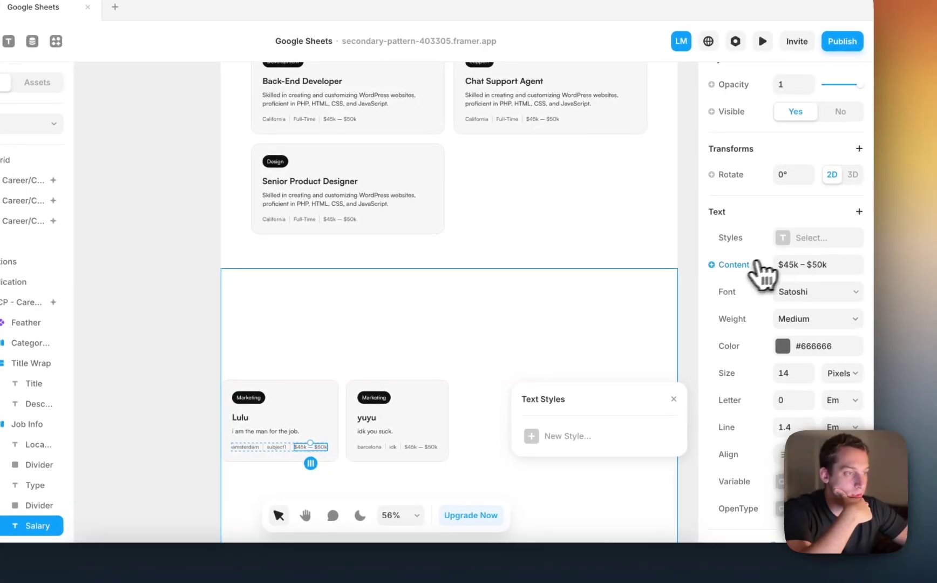
{"action": "left_click", "coordinate": [778, 251]}
{"action": "mouse_move", "coordinate": [737, 295]}
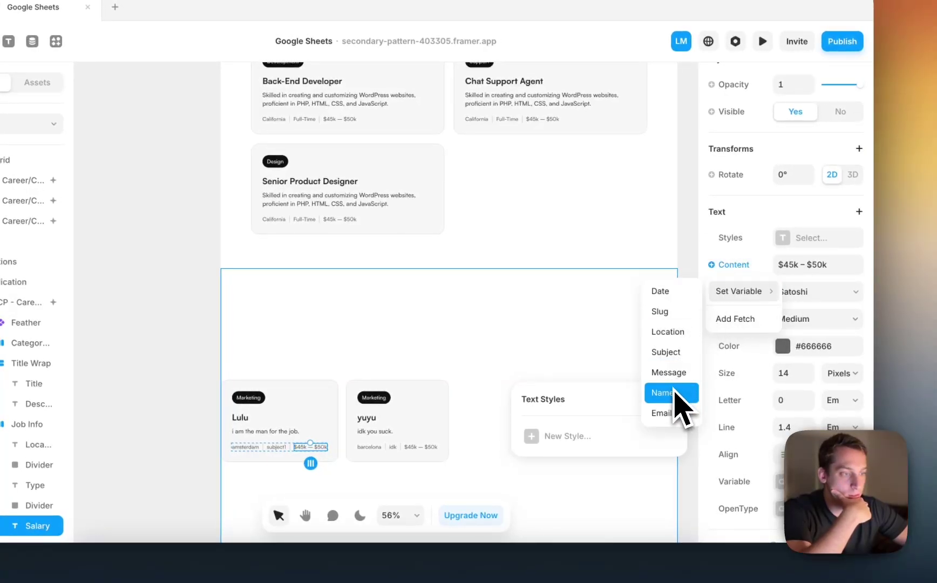
{"action": "left_click", "coordinate": [677, 413]}
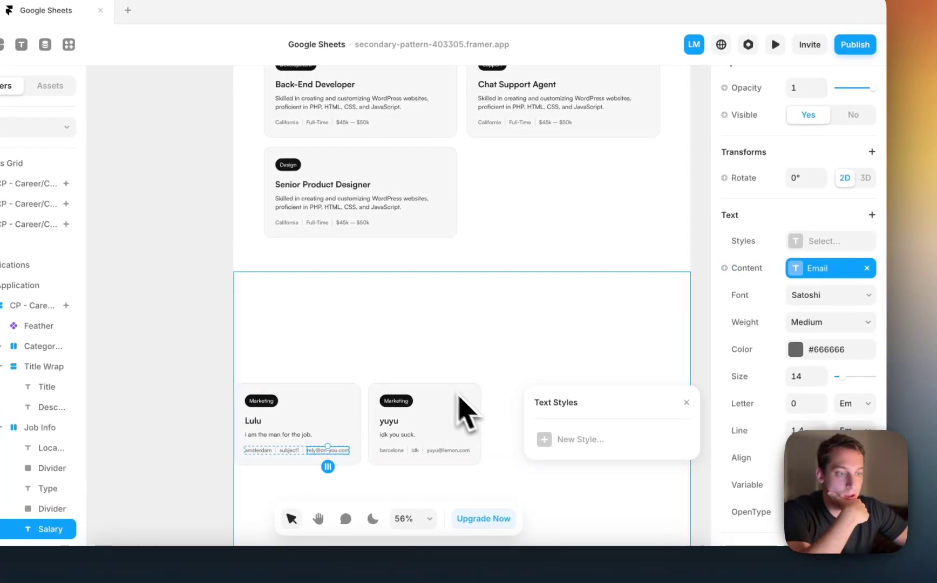
{"action": "left_click", "coordinate": [427, 360]}
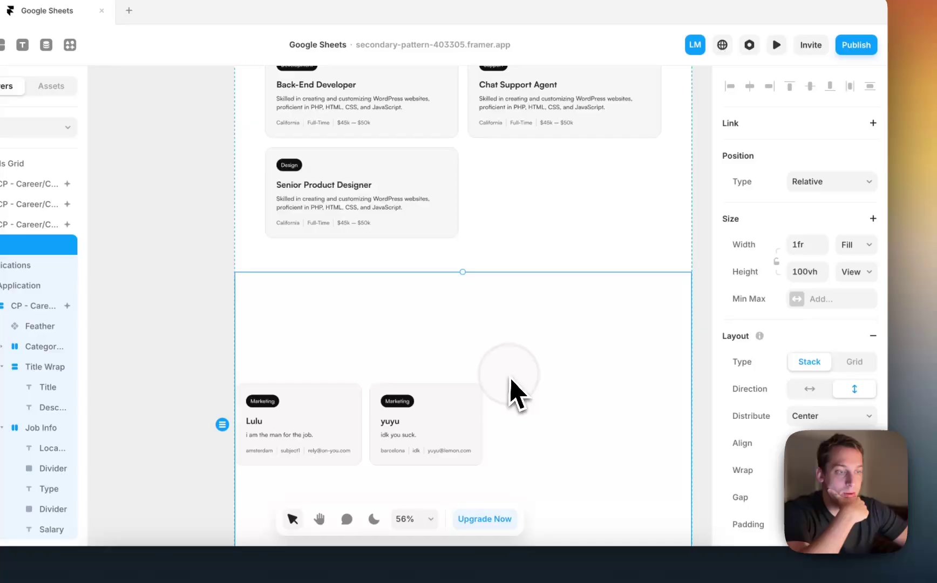
Set the applicant cards stack's Distribute to Center.
{"action": "left_click", "coordinate": [512, 386]}
{"action": "scroll", "coordinate": [787, 302], "scroll_direction": "down", "scroll_amount": 3}
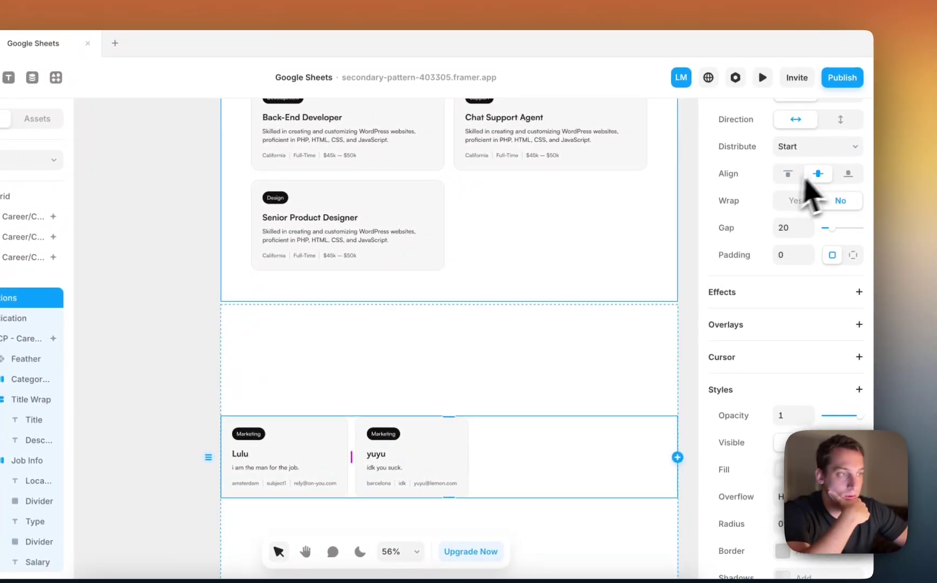
{"action": "left_click", "coordinate": [810, 142]}
{"action": "left_click", "coordinate": [812, 162]}
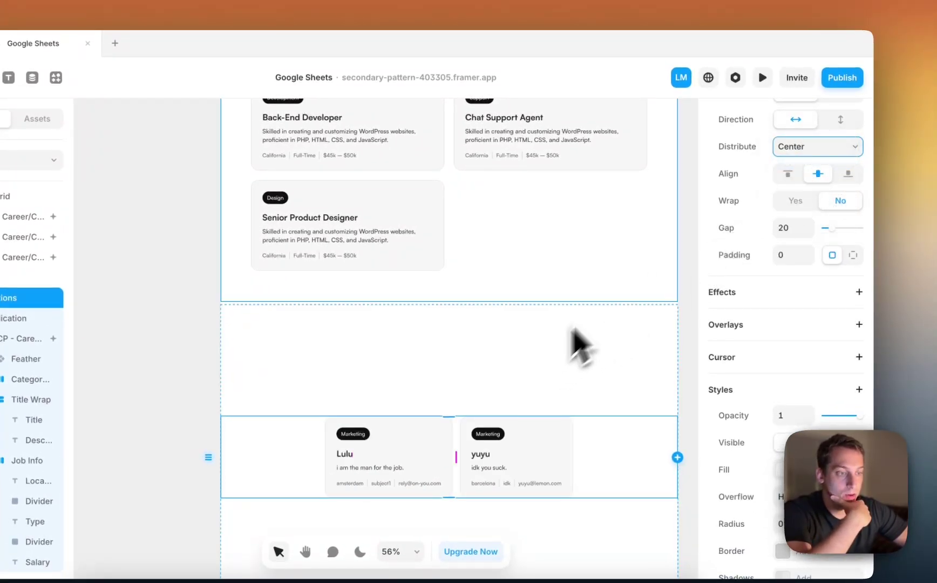
{"action": "scroll", "coordinate": [516, 346], "scroll_direction": "down", "scroll_amount": 3}
Delete the Cards Grid of sample job cards from the Open Positions section.
{"action": "left_click", "coordinate": [516, 305]}
{"action": "scroll", "coordinate": [519, 313], "scroll_direction": "up", "scroll_amount": 2}
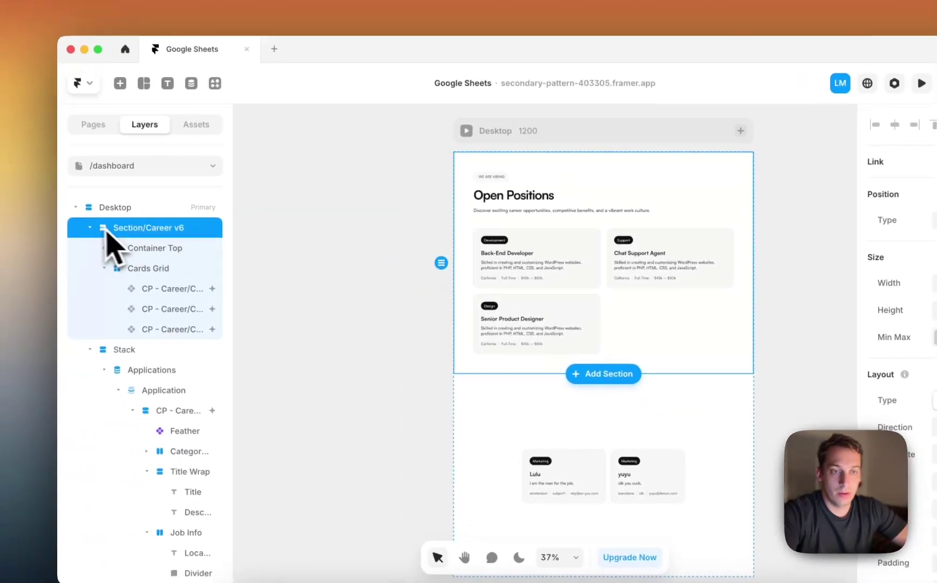
{"action": "left_click", "coordinate": [151, 249]}
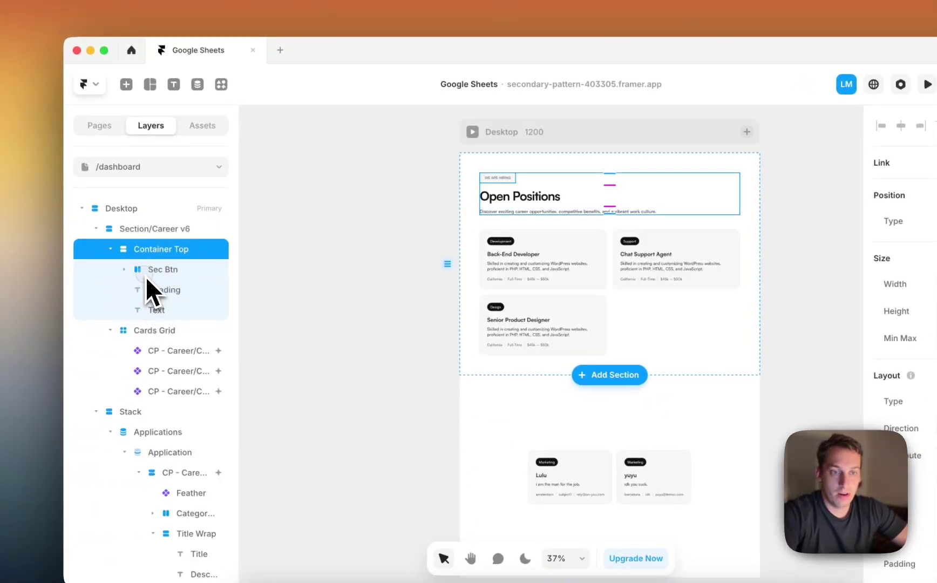
{"action": "left_click", "coordinate": [147, 275]}
{"action": "left_click", "coordinate": [132, 352]}
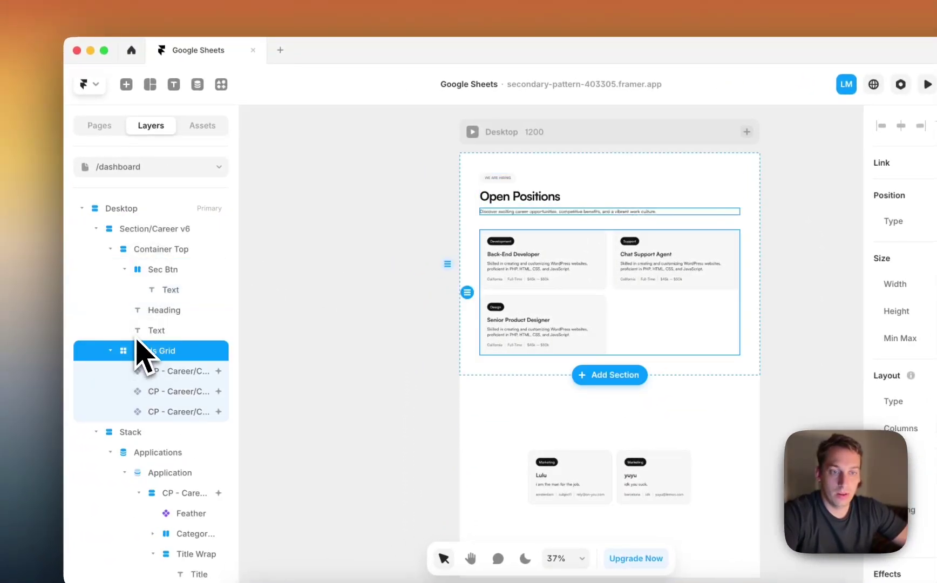
{"action": "key", "text": "BackSpace"}
Delete the 'We are hiring' label and move the applicant Stack into Section/Career v6.
{"action": "left_click", "coordinate": [173, 271]}
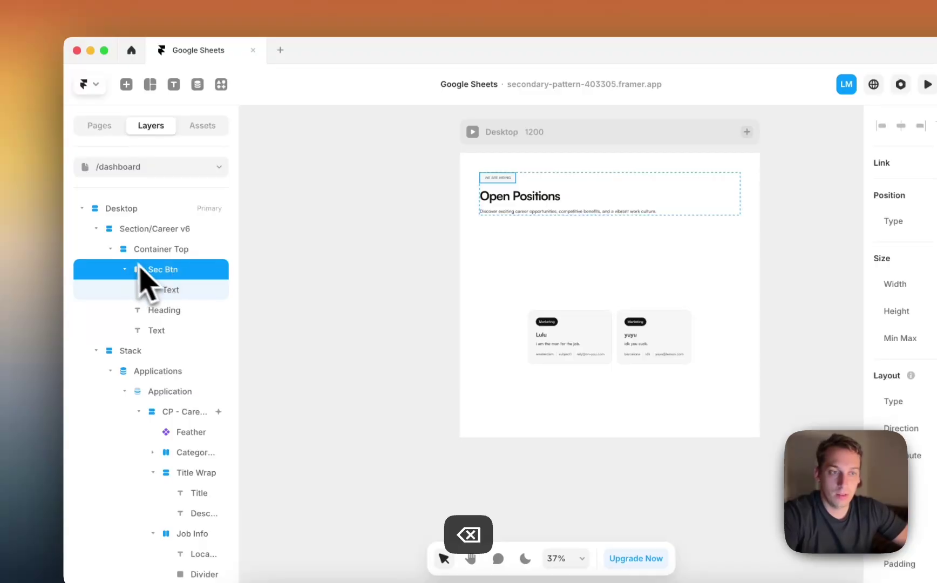
{"action": "key", "text": "BackSpace"}
{"action": "left_click", "coordinate": [143, 312]}
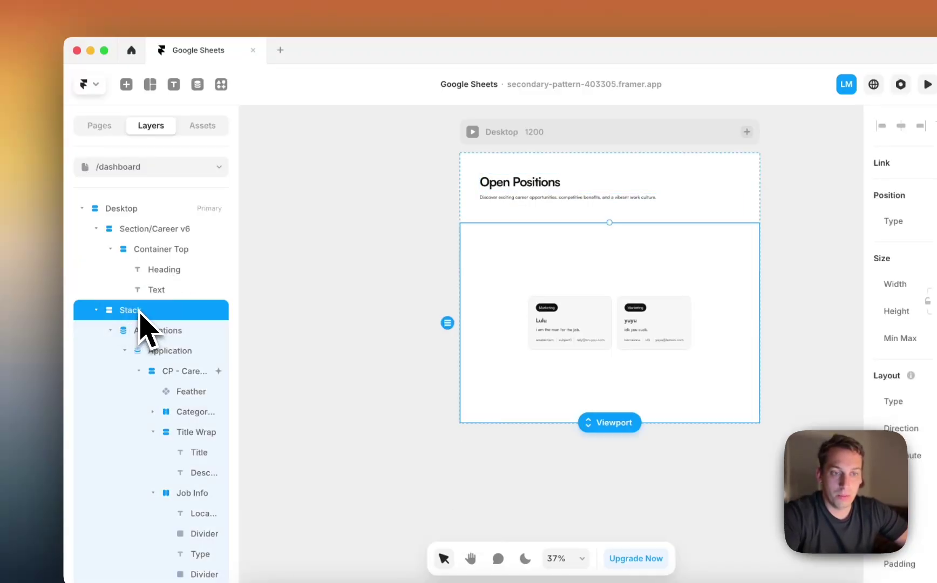
{"action": "left_click_drag", "start_coordinate": [124, 315], "coordinate": [140, 268]}
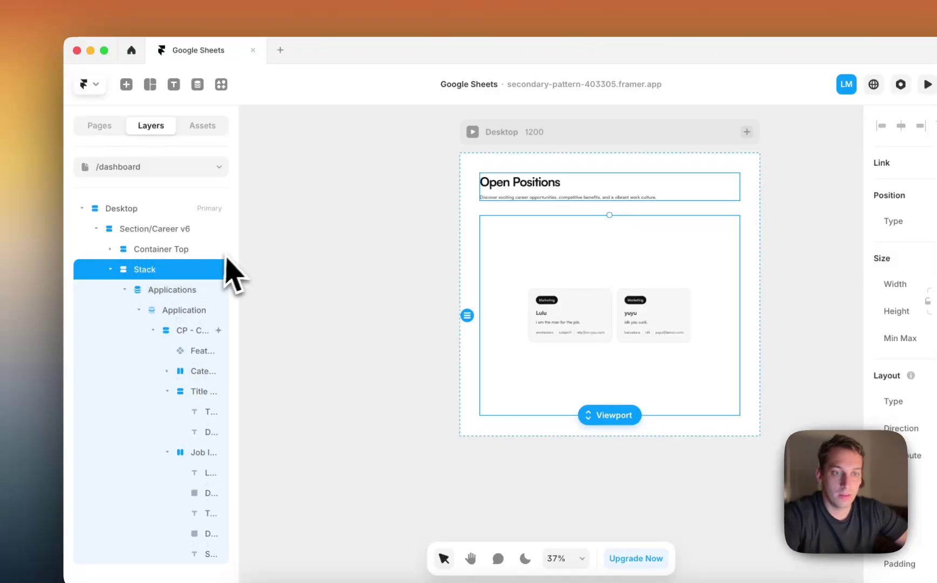
Change the Open Positions heading text to 'Applied Candidates'.
{"action": "left_click", "coordinate": [440, 155]}
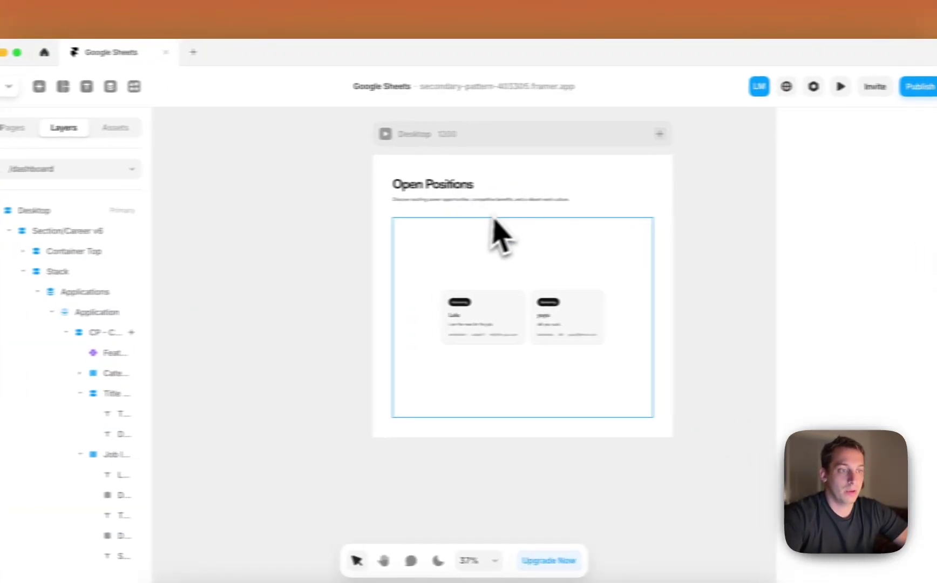
{"action": "scroll", "coordinate": [591, 233], "scroll_direction": "up", "scroll_amount": 3}
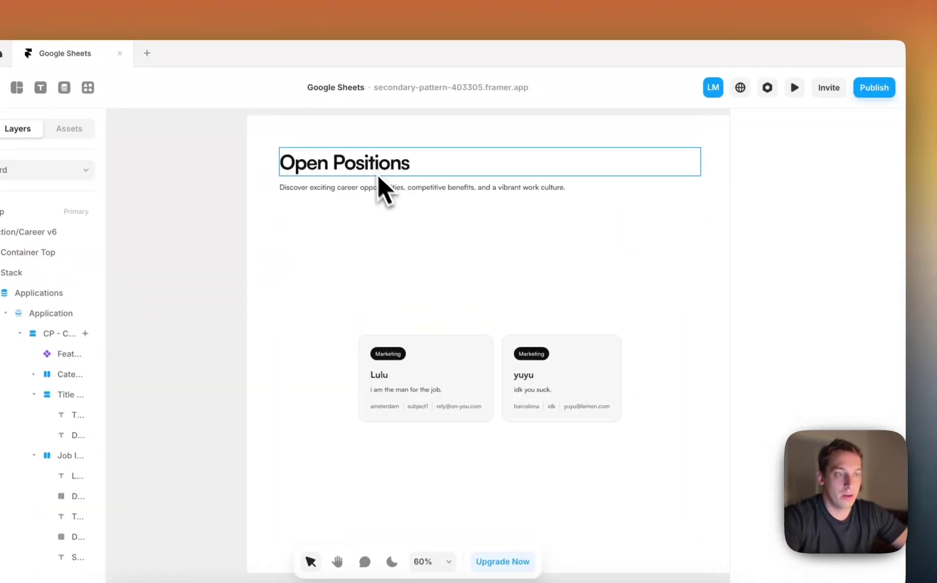
{"action": "double_click", "coordinate": [366, 161]}
{"action": "type", "text": "Applied Candidates"}
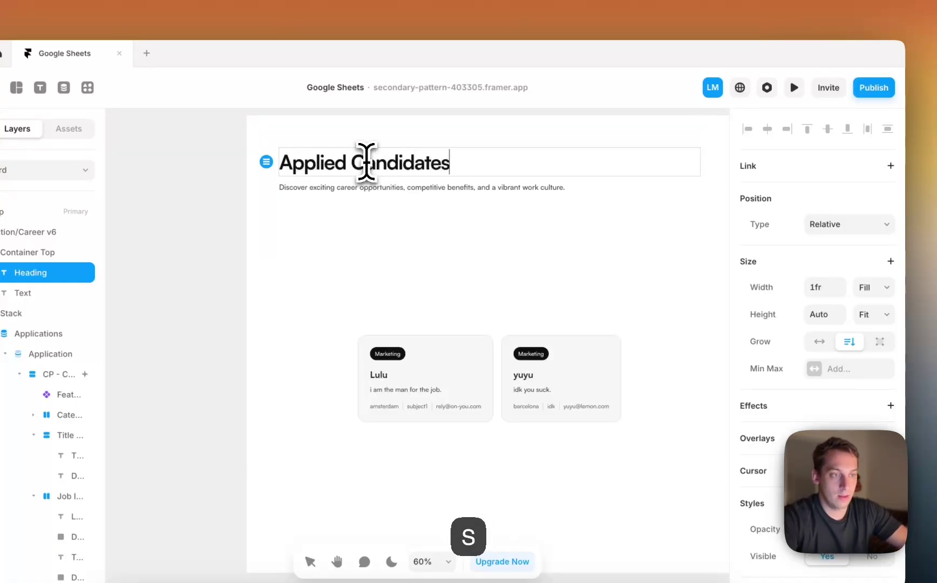
{"action": "key", "text": "Return"}
{"action": "scroll", "coordinate": [502, 163], "scroll_direction": "left", "scroll_amount": 5}
{"action": "key", "text": "BackSpace"}
{"action": "key", "text": "Escape"}
Set the applicant Stack's Height to Fit Content.
{"action": "scroll", "coordinate": [421, 227], "scroll_direction": "down", "scroll_amount": 3}
{"action": "left_click", "coordinate": [469, 293]}
{"action": "left_click", "coordinate": [872, 315]}
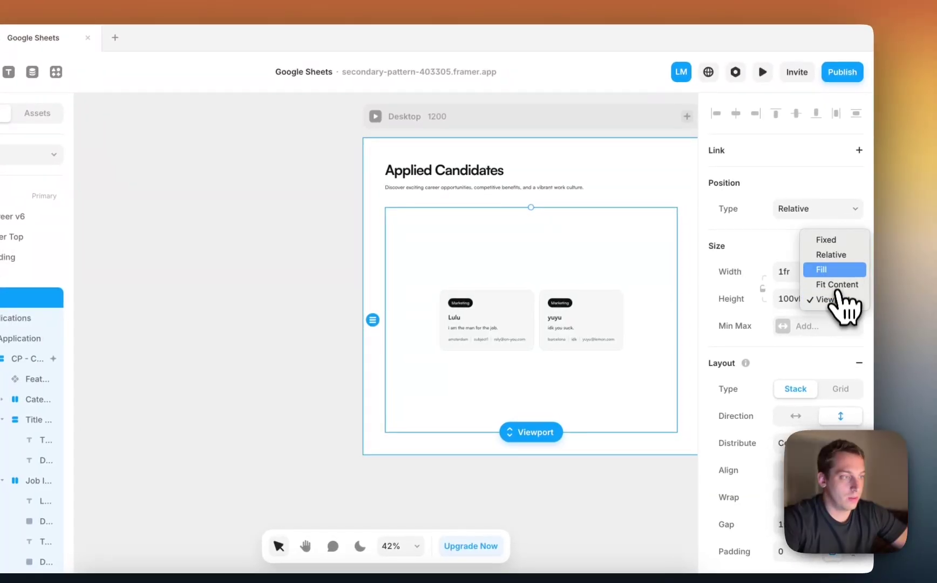
{"action": "left_click", "coordinate": [836, 284]}
Set the Applications card row's Distribute to Start so cards align left.
{"action": "left_click", "coordinate": [342, 215]}
{"action": "scroll", "coordinate": [338, 204], "scroll_direction": "down", "scroll_amount": 2}
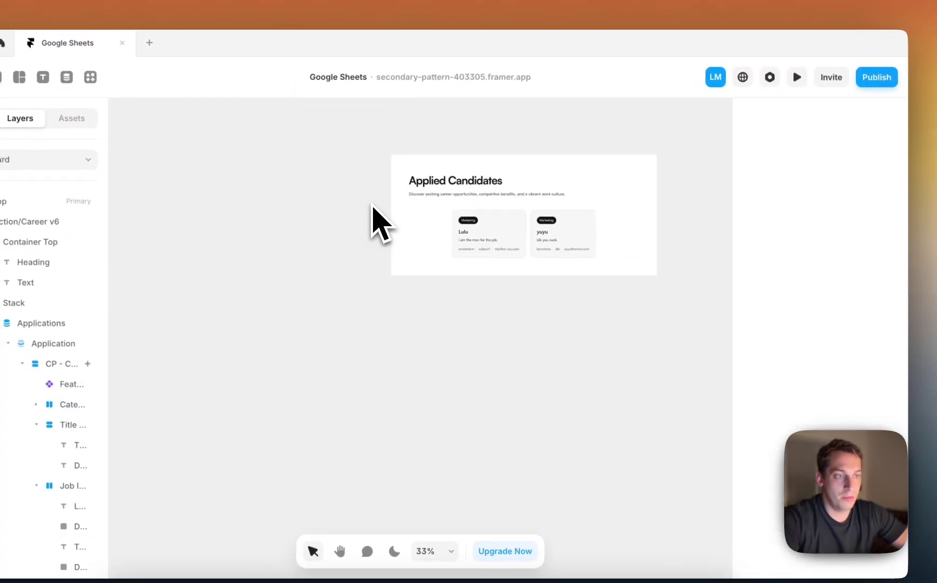
{"action": "scroll", "coordinate": [372, 208], "scroll_direction": "right", "scroll_amount": 2}
{"action": "scroll", "coordinate": [433, 198], "scroll_direction": "up", "scroll_amount": 5}
{"action": "scroll", "coordinate": [471, 251], "scroll_direction": "right", "scroll_amount": 2}
{"action": "scroll", "coordinate": [470, 251], "scroll_direction": "down", "scroll_amount": 3}
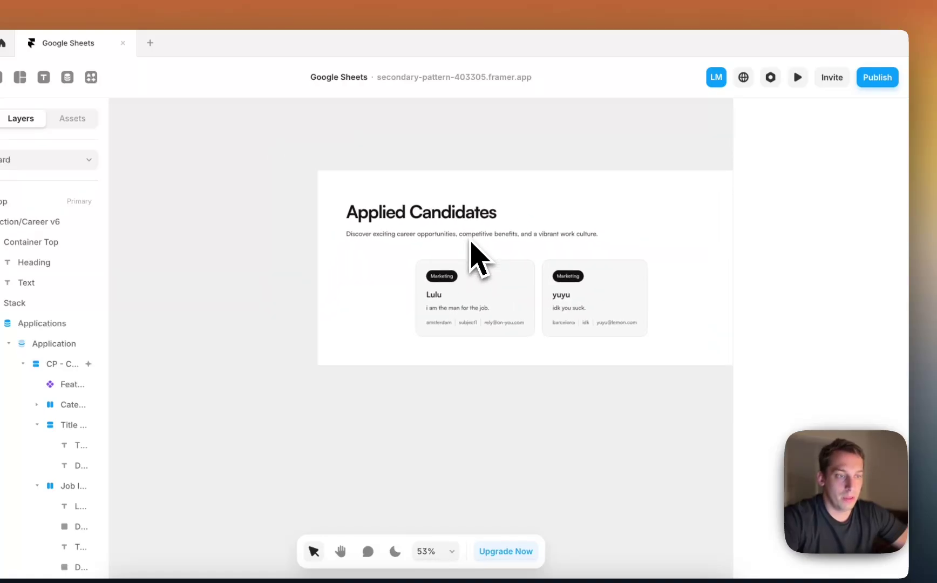
{"action": "left_click", "coordinate": [368, 275]}
{"action": "left_click", "coordinate": [844, 194]}
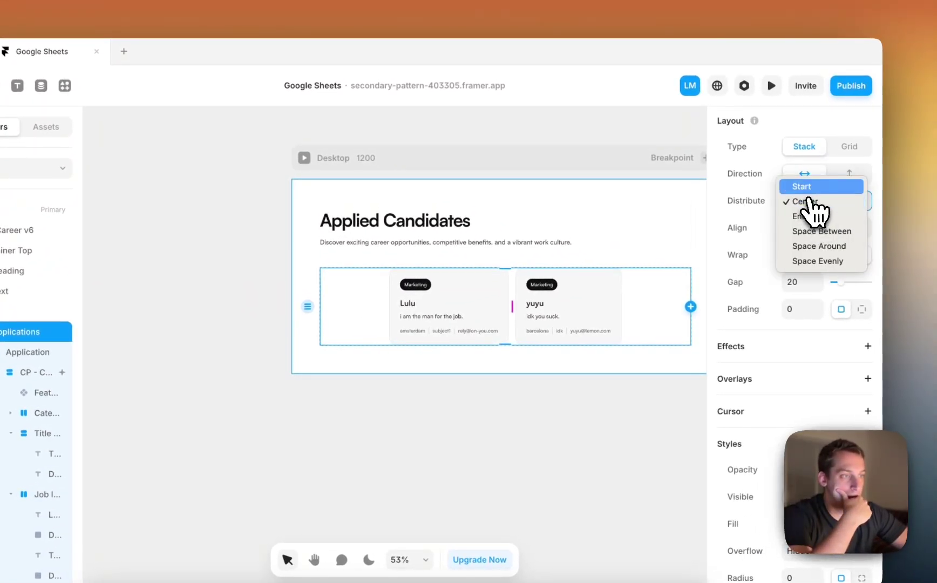
{"action": "left_click", "coordinate": [802, 186]}
Copy Nav Bar v1 from Framify's Navigation sections and return to Framer.
{"action": "left_click", "coordinate": [269, 396]}
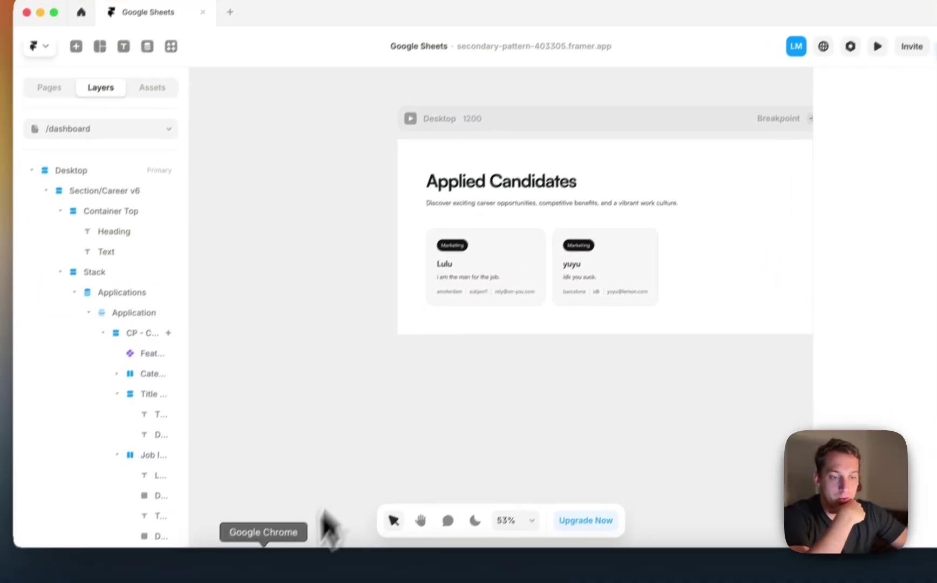
{"action": "left_click", "coordinate": [283, 578]}
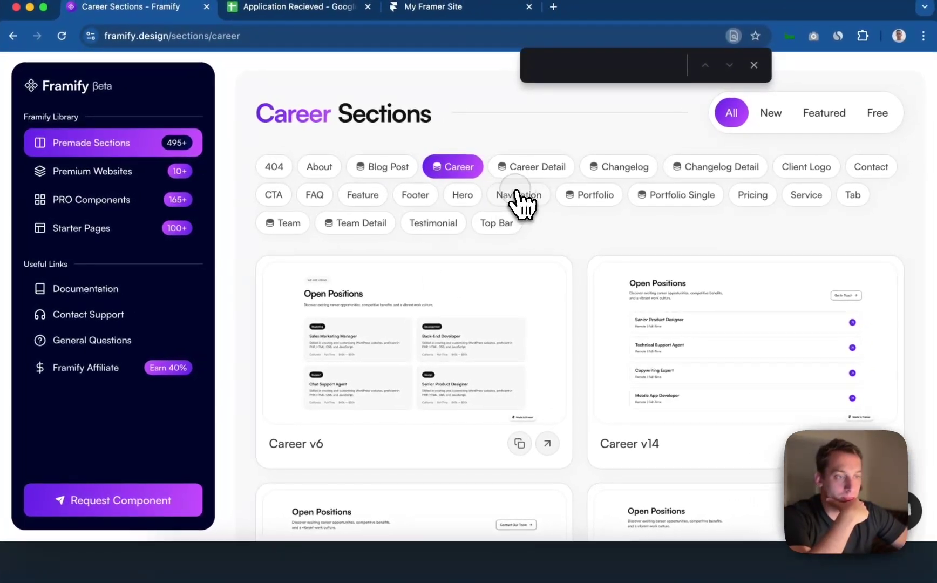
{"action": "left_click", "coordinate": [516, 195]}
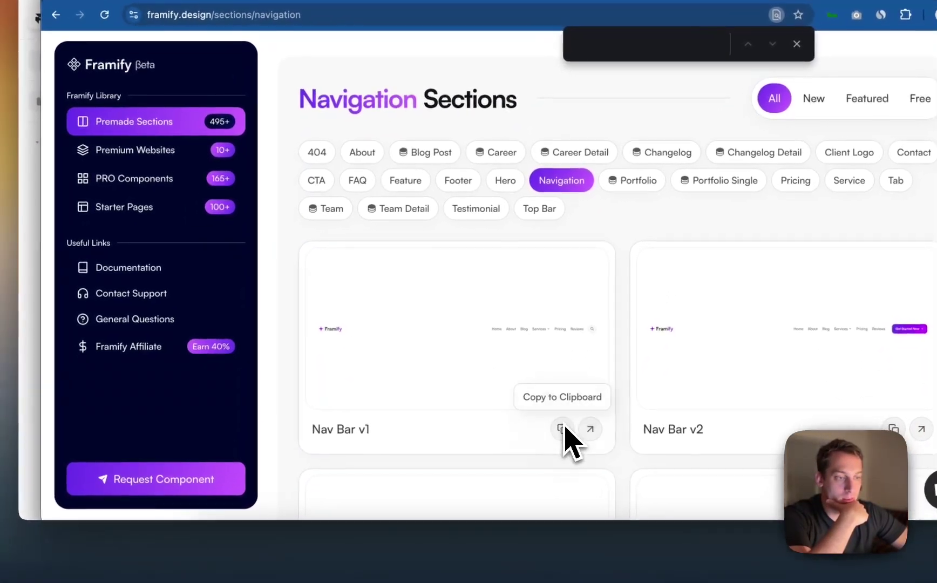
{"action": "left_click", "coordinate": [550, 435]}
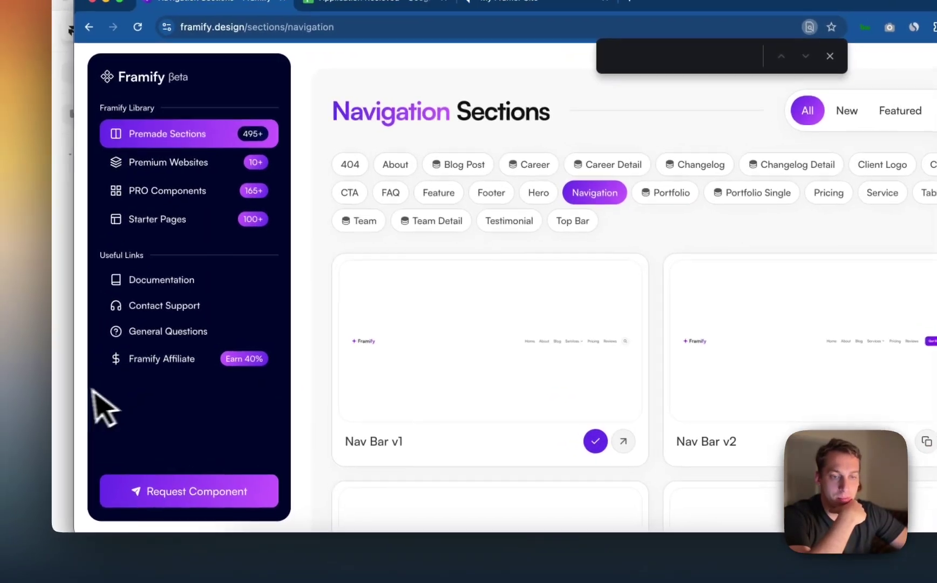
{"action": "key", "text": "super+Tab"}
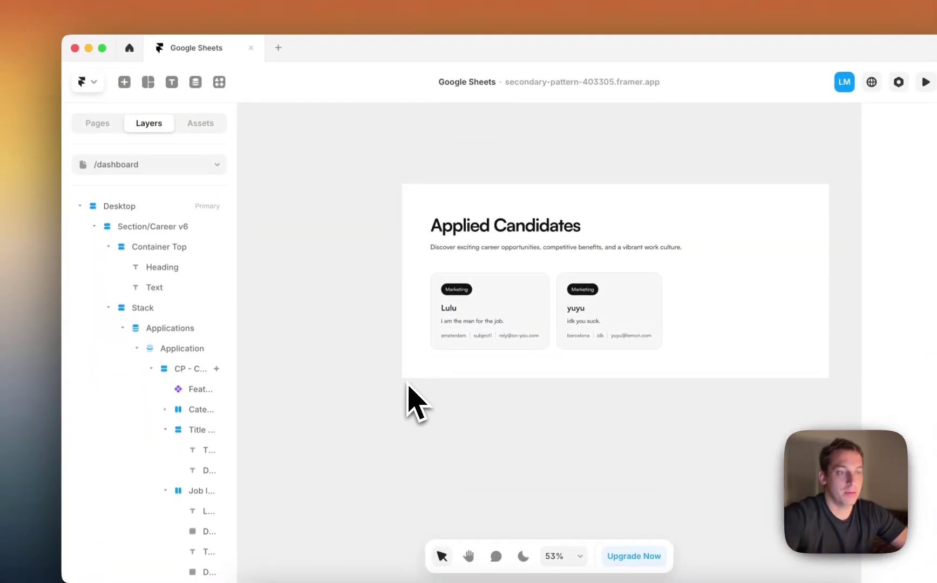
Open the Home page with the 'Apply for the job' form from the Pages list.
{"action": "scroll", "coordinate": [409, 385], "scroll_direction": "up", "scroll_amount": 4}
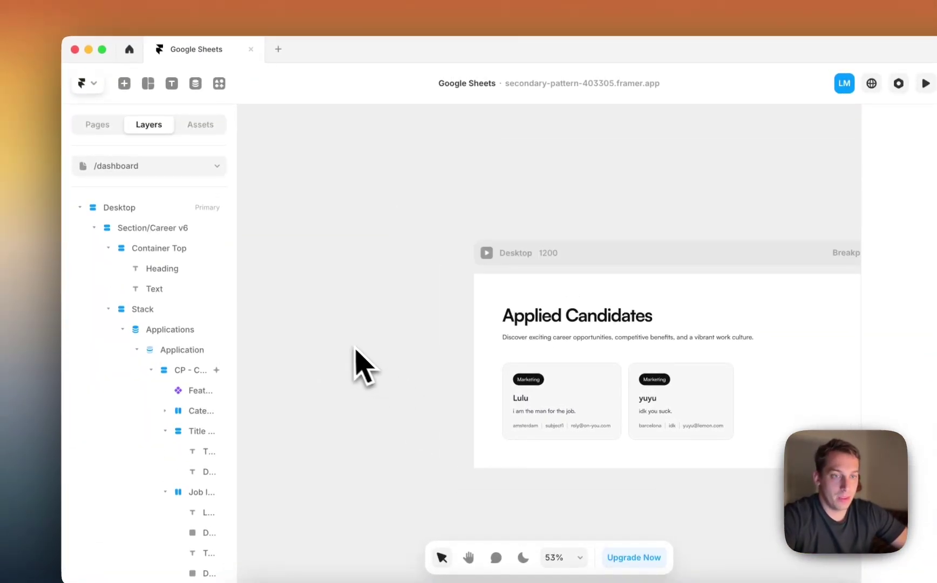
{"action": "left_click", "coordinate": [111, 130]}
{"action": "left_click", "coordinate": [133, 188]}
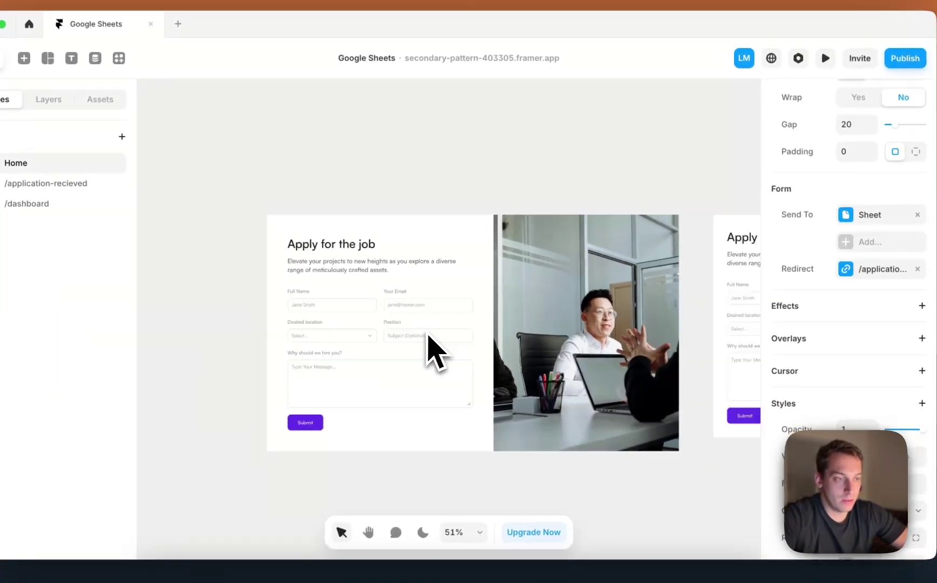
{"action": "scroll", "coordinate": [409, 324], "scroll_direction": "down", "scroll_amount": 3}
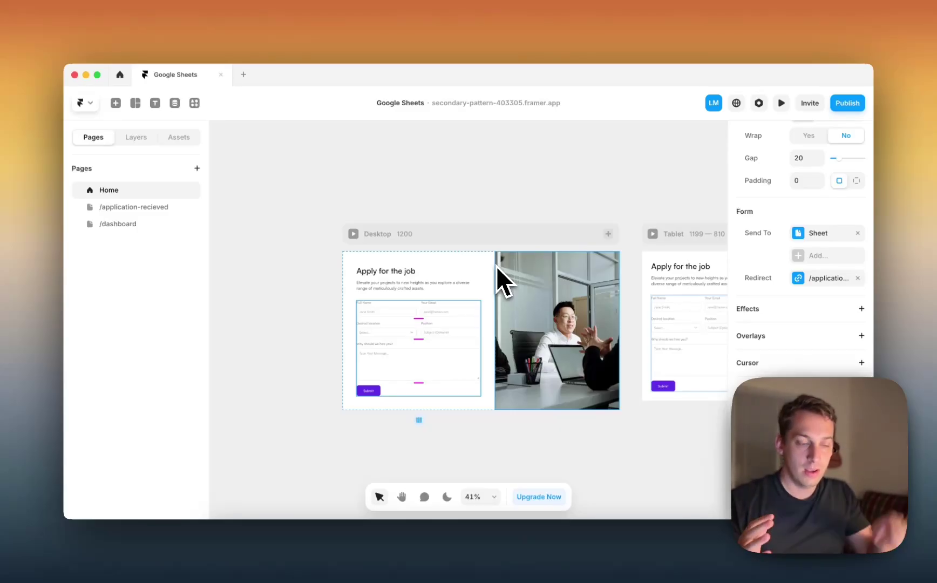
Review rows 2–4 of the Application Recieved sheet holding the two applications.
{"action": "left_click", "coordinate": [278, 564]}
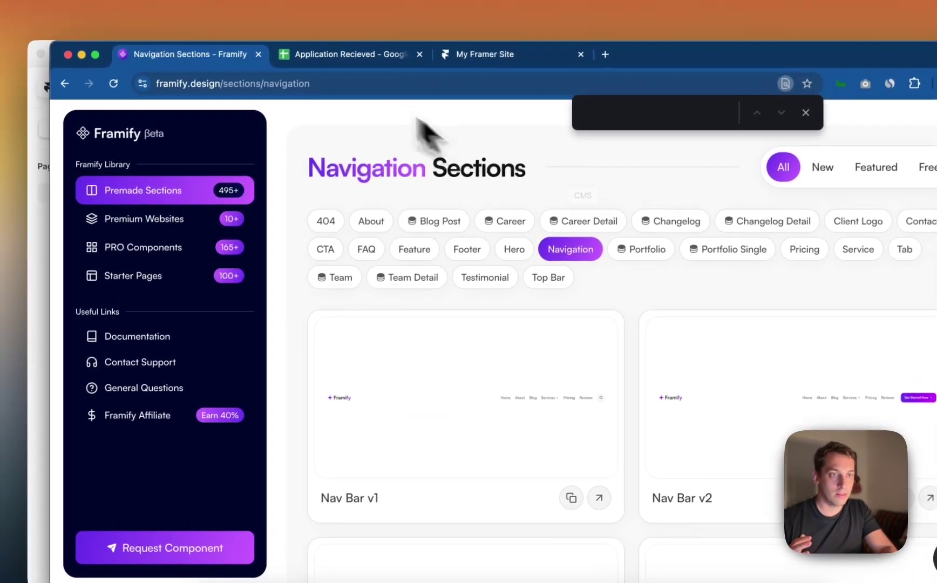
{"action": "left_click", "coordinate": [345, 62]}
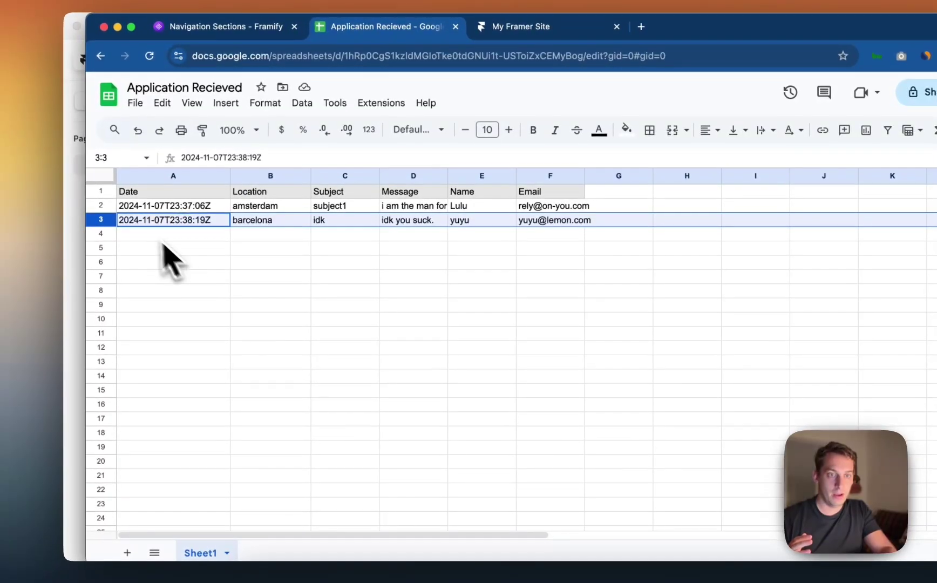
{"action": "left_click", "coordinate": [101, 233]}
{"action": "left_click", "coordinate": [101, 219]}
{"action": "left_click", "coordinate": [101, 205]}
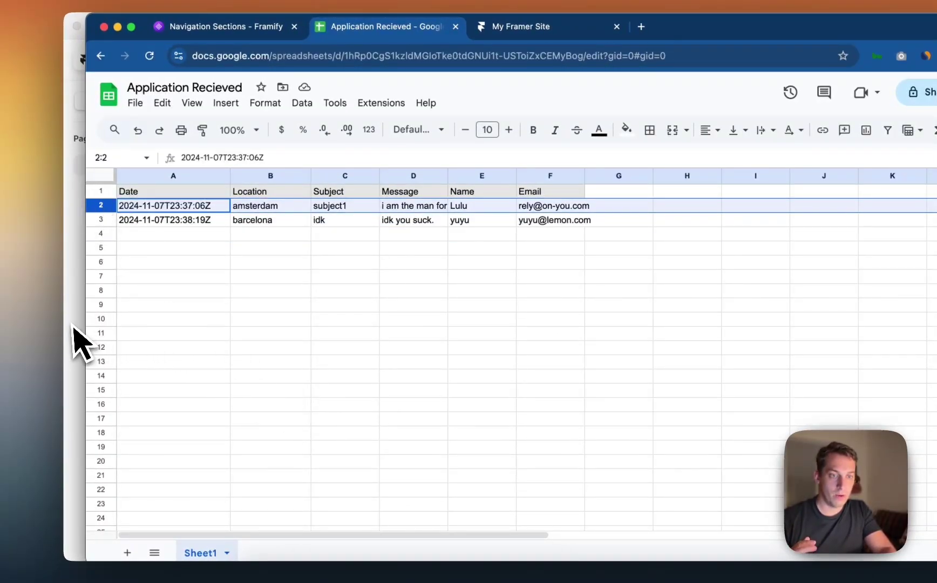
Go back to Framer and open the /dashboard page.
{"action": "left_click", "coordinate": [74, 330]}
{"action": "left_click", "coordinate": [160, 193]}
{"action": "left_click", "coordinate": [160, 207]}
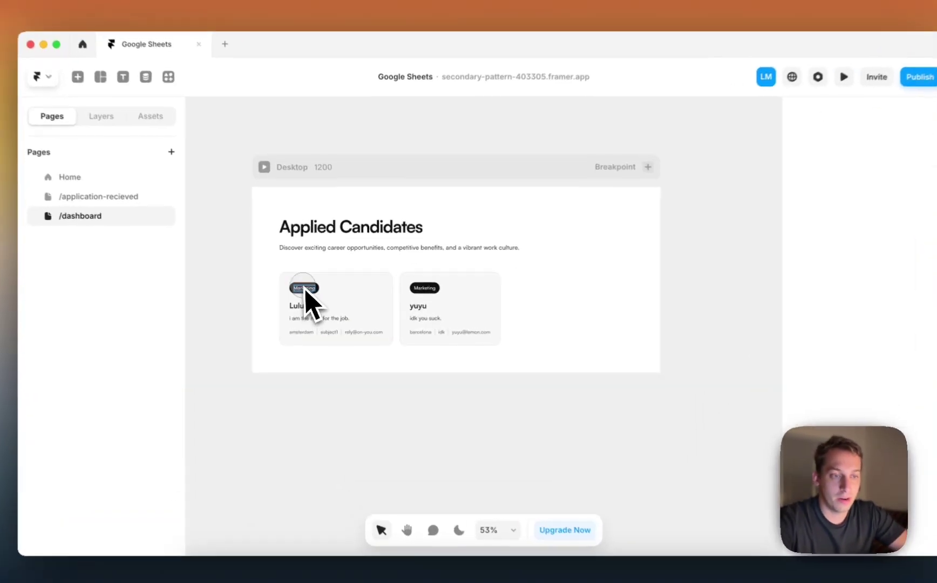
Bind the card tag's text content to the Location variable, showing amsterdam and barcelona.
{"action": "left_click", "coordinate": [313, 287]}
{"action": "scroll", "coordinate": [885, 418], "scroll_direction": "down", "scroll_amount": 5}
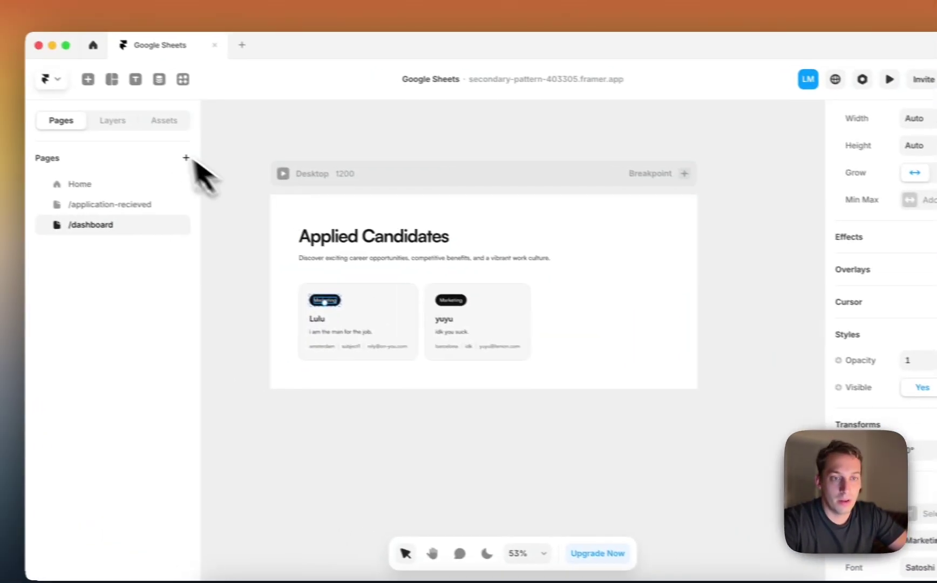
{"action": "left_click", "coordinate": [113, 120]}
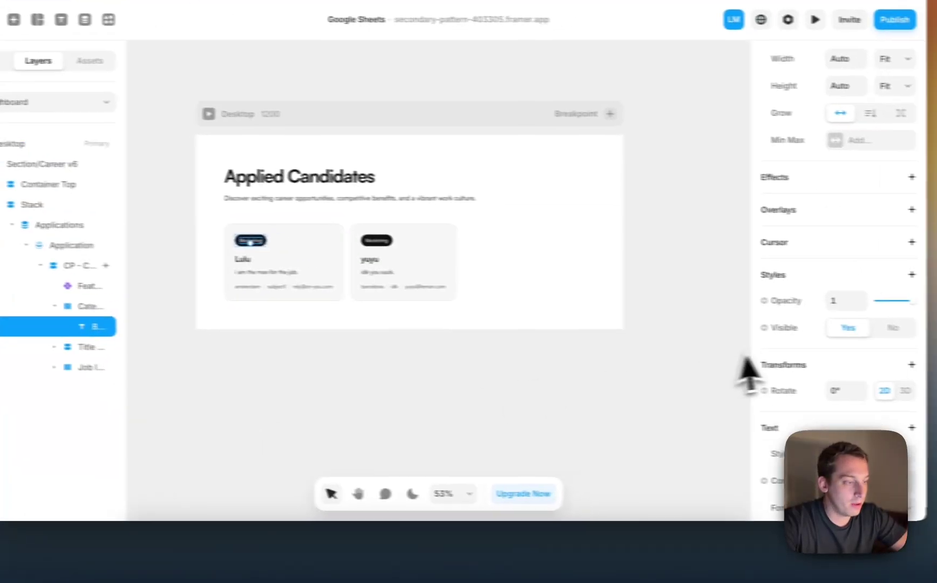
{"action": "scroll", "coordinate": [767, 367], "scroll_direction": "down", "scroll_amount": 3}
{"action": "left_click", "coordinate": [796, 327]}
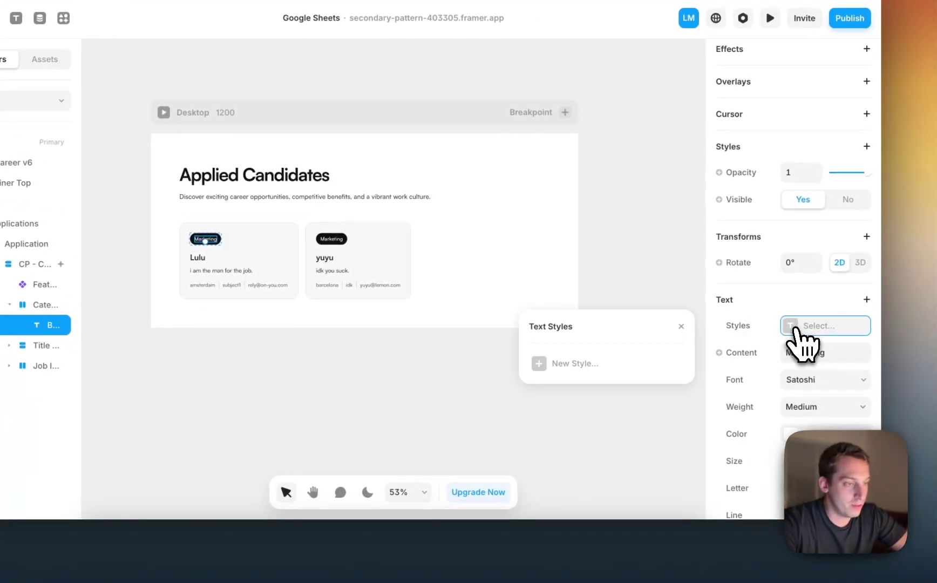
{"action": "mouse_move", "coordinate": [747, 379]}
{"action": "left_click", "coordinate": [675, 421]}
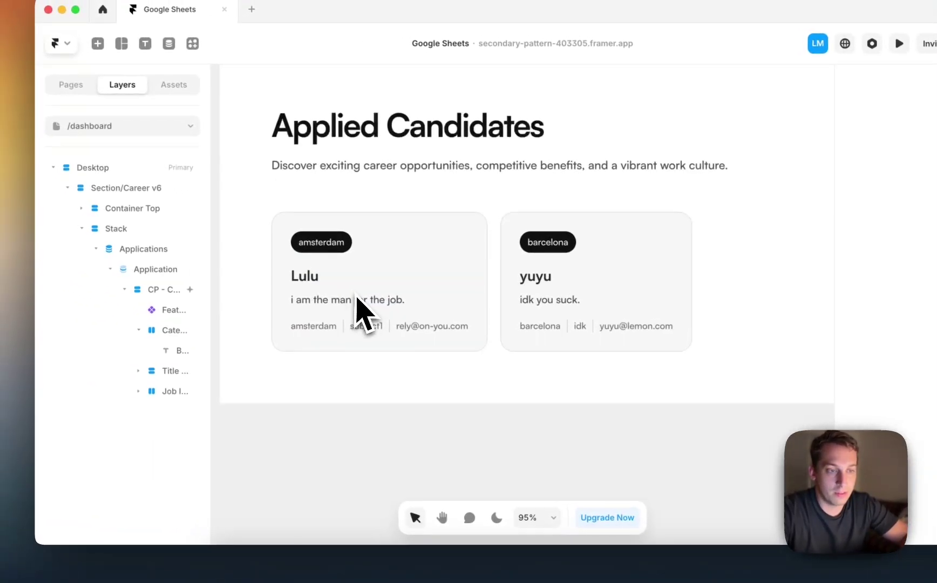
{"action": "scroll", "coordinate": [328, 291], "scroll_direction": "down", "scroll_amount": 5}
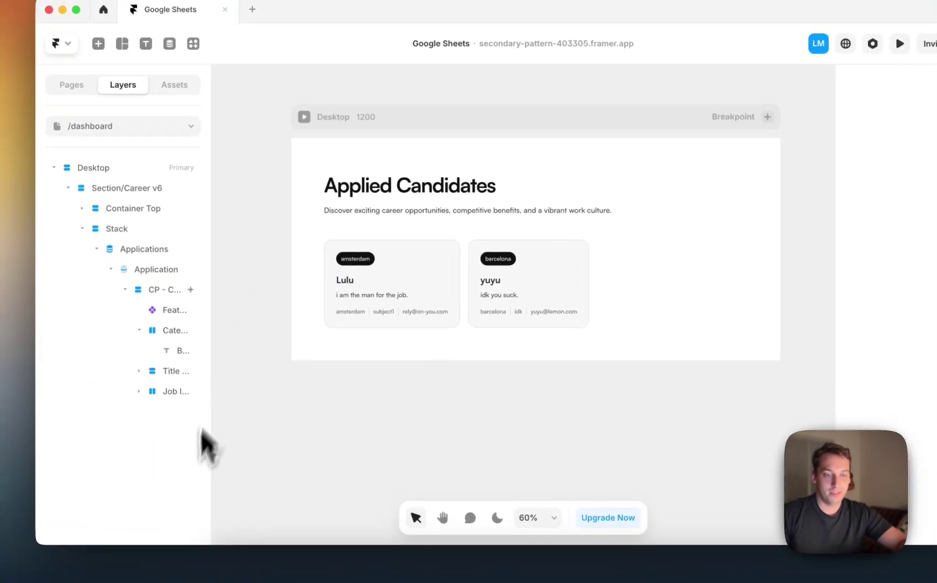